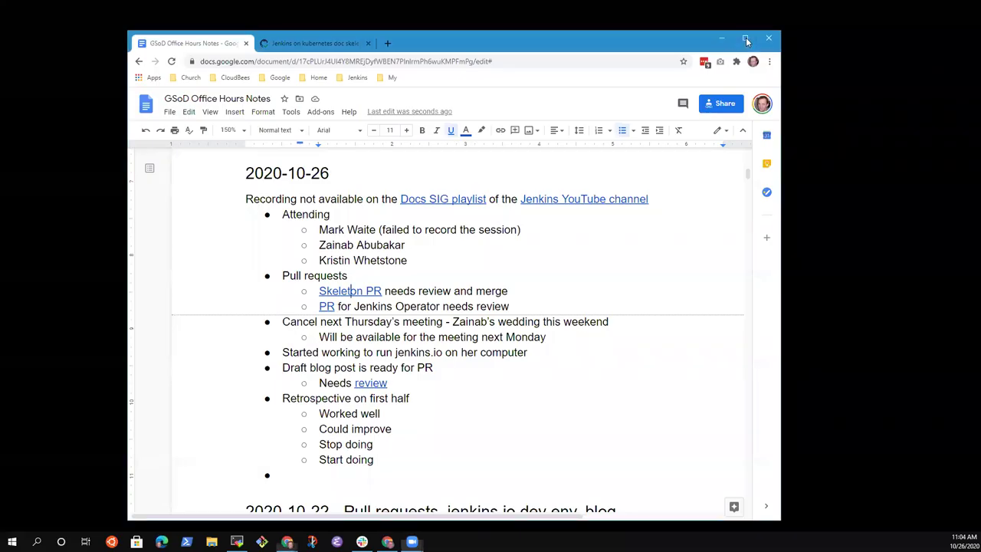
- Move the 'Cancel next Thursday's meeting' item and its sub-bullet above the Pull requests item
left_click(746, 36)
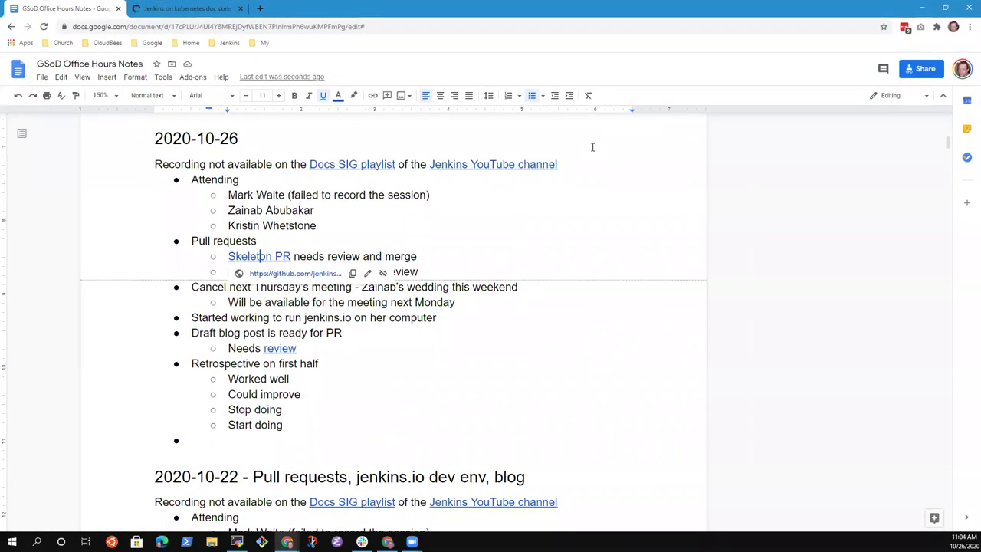
left_click(229, 138)
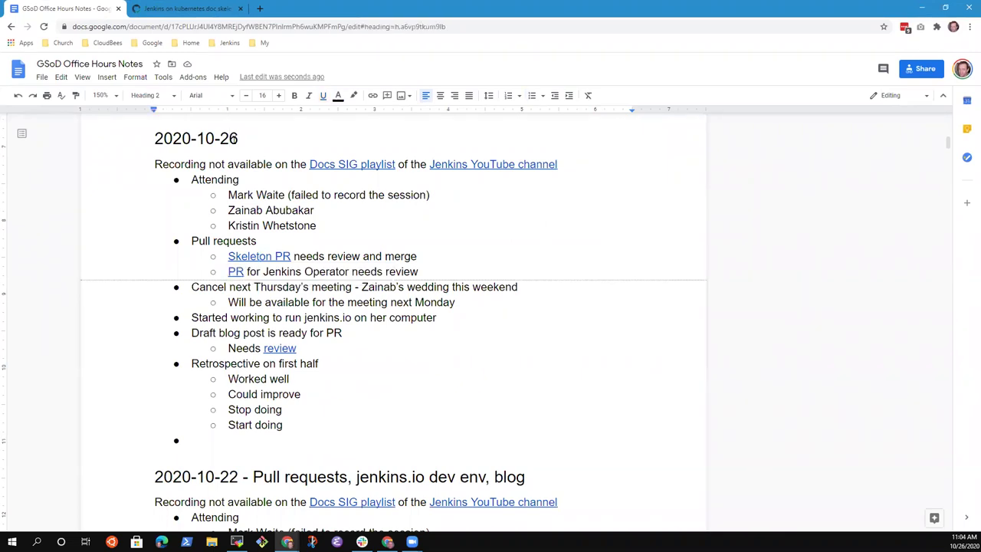
left_click(226, 179)
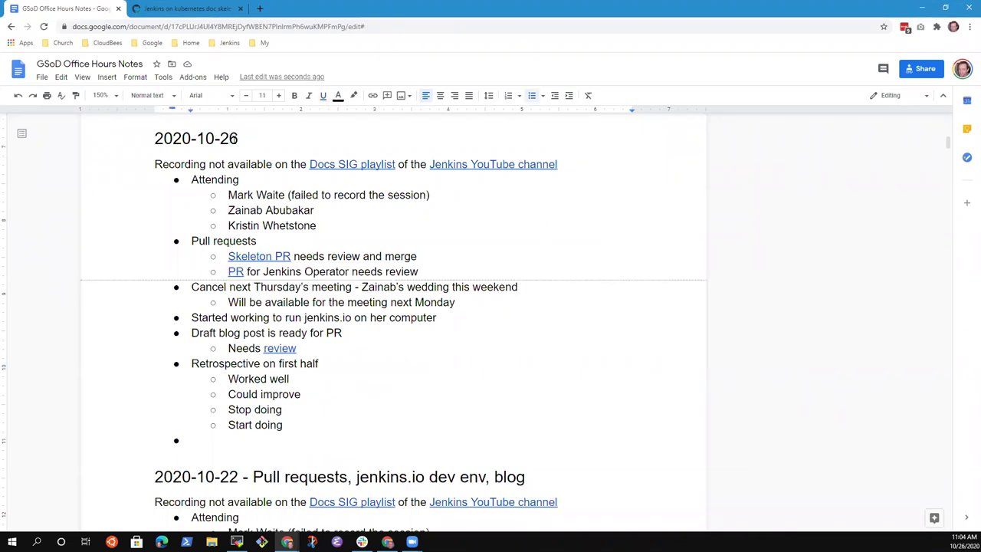
key("shift+End")
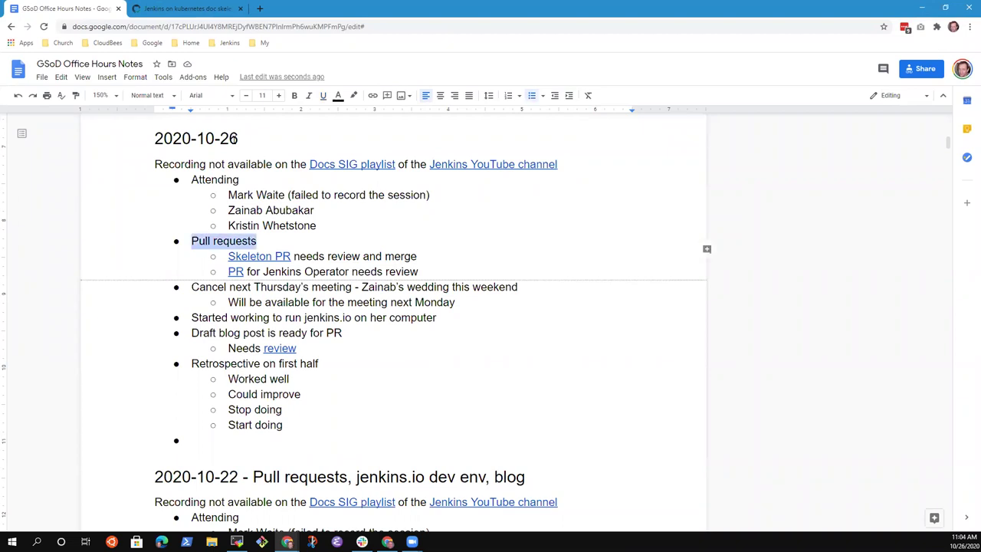
key("Down")
key("Down")
key("Down")
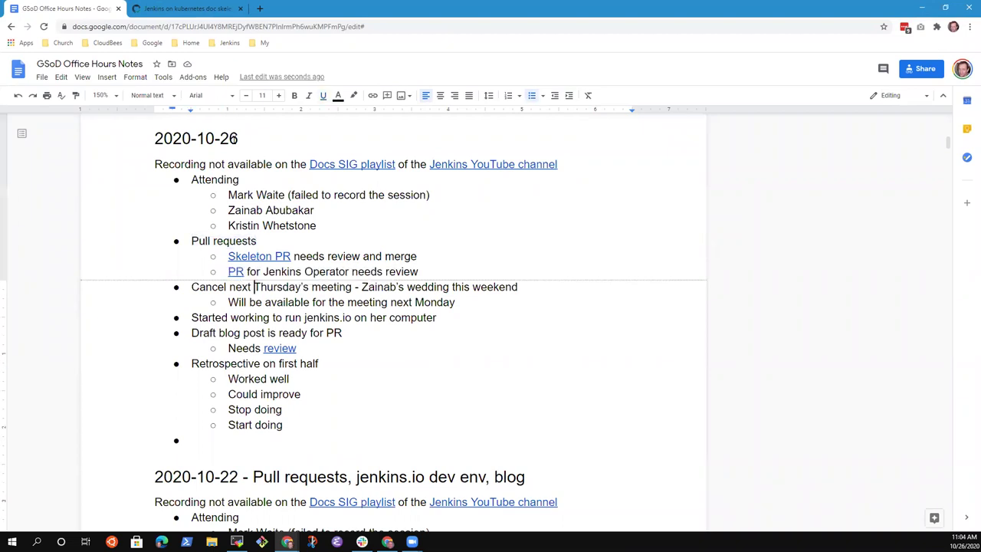
key("shift+Down")
key("shift+Down")
key("Delete")
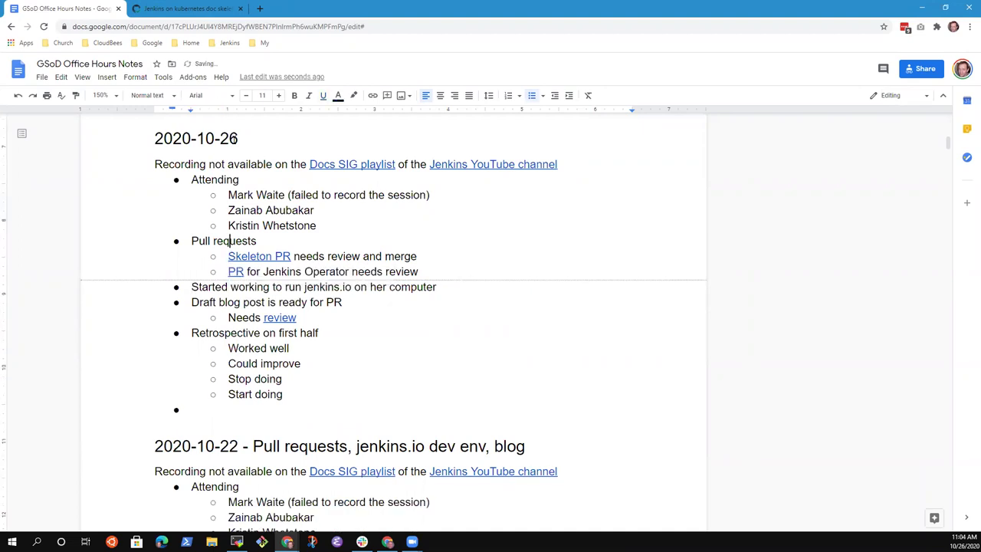
key("ctrl+z")
key("Down")
key("Down")
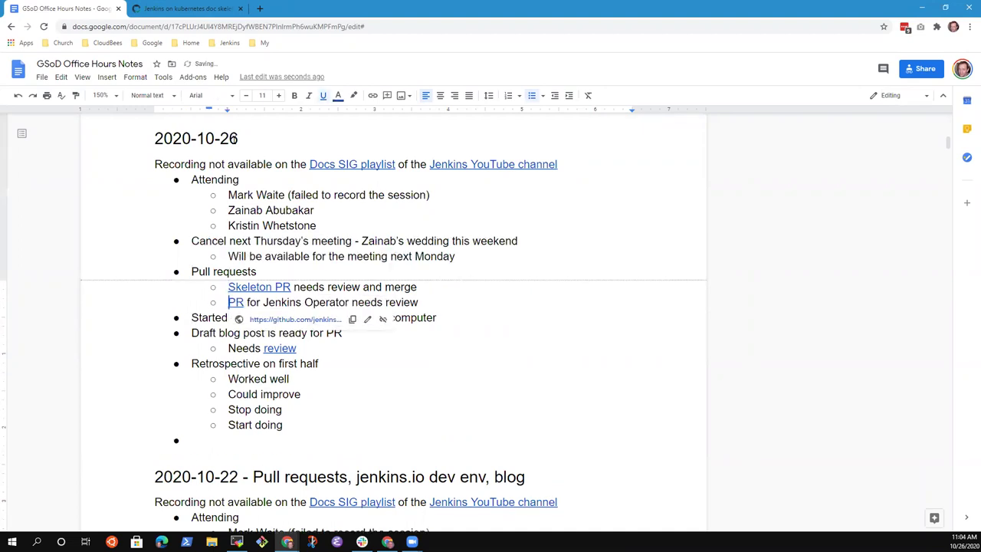
key("Up")
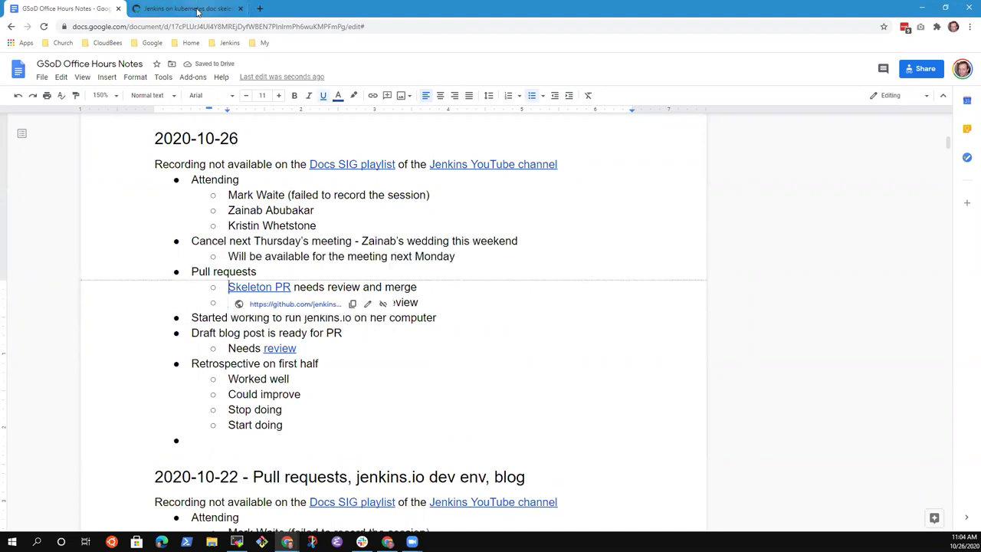
- Review PR #3845 'Jenkins on kubernetes doc skeleton' and expand its '1 change requested' reviewer
left_click(199, 11)
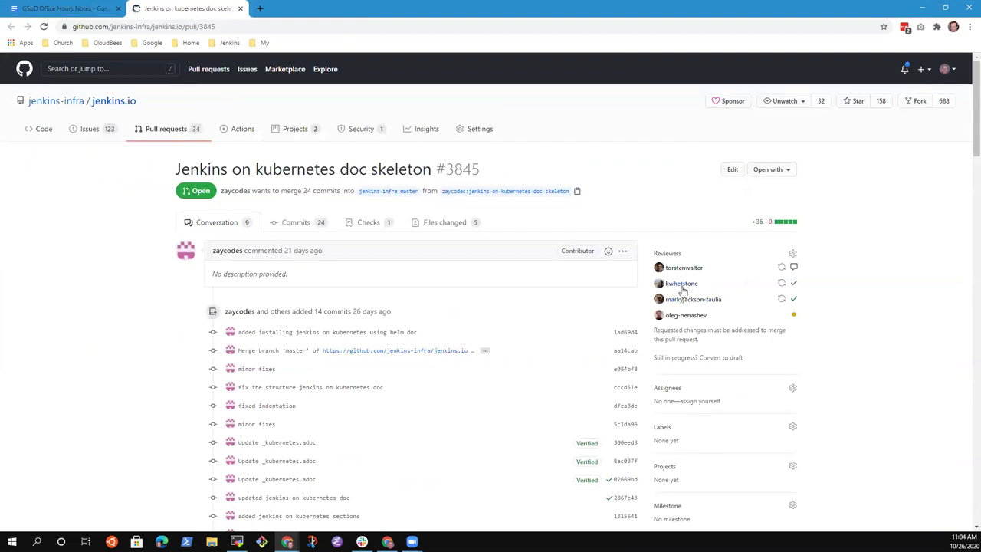
scroll(88, 382, "down", 3)
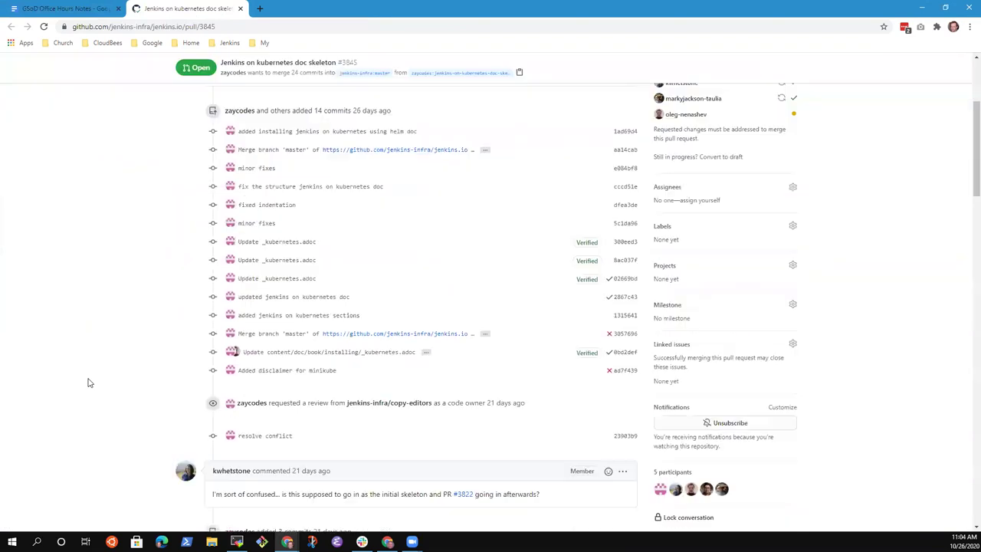
scroll(88, 382, "down", 8)
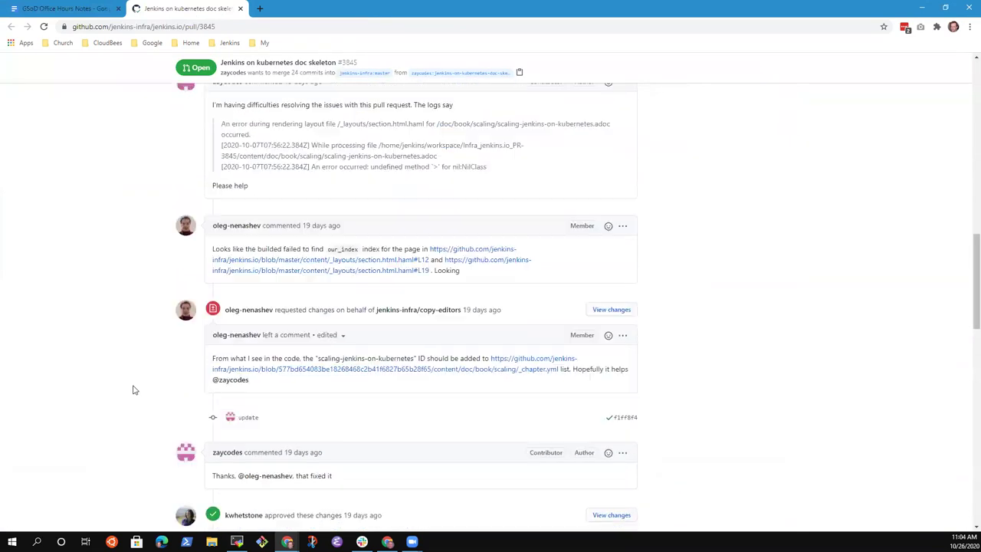
scroll(130, 390, "down", 2)
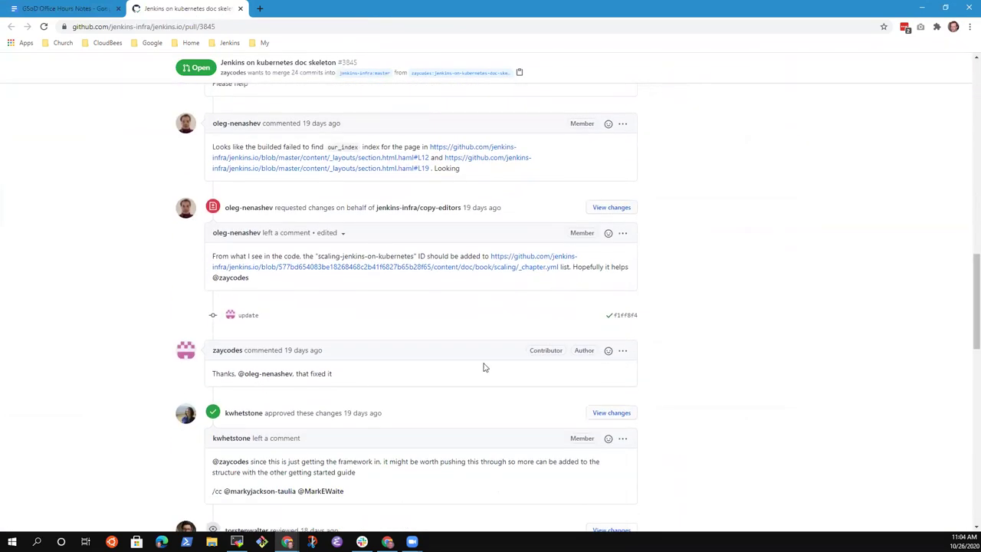
scroll(464, 304, "down", 15)
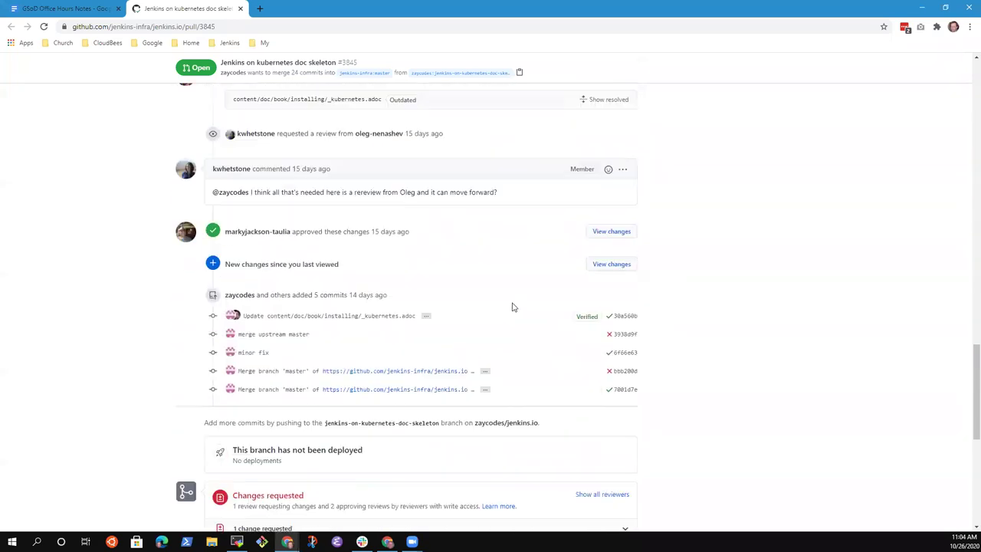
scroll(650, 315, "up", 3)
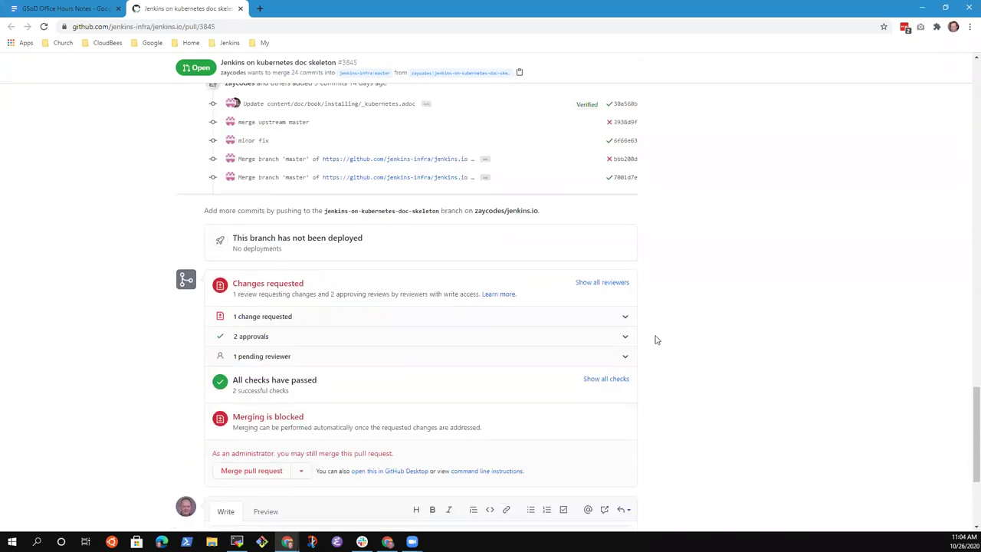
left_click(256, 317)
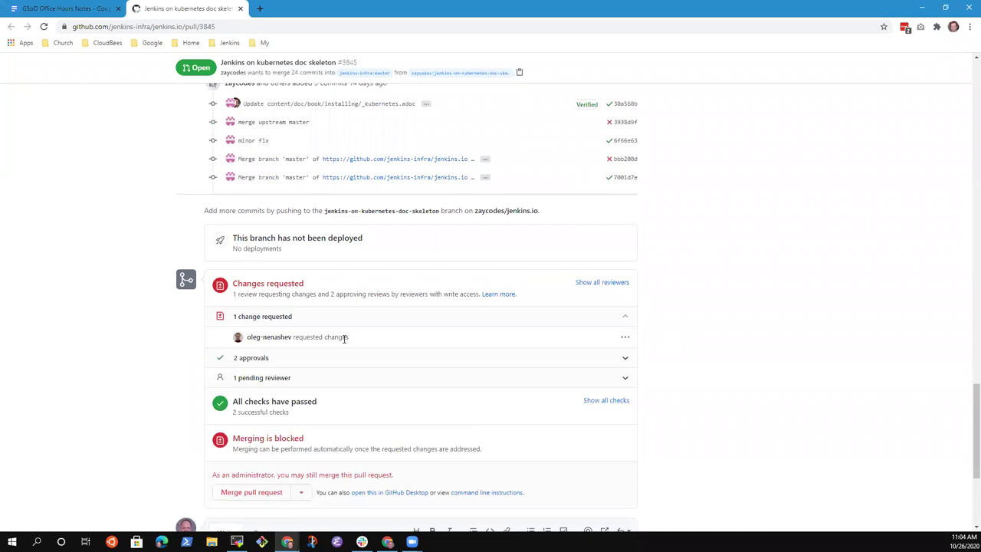
scroll(444, 333, "up", 4)
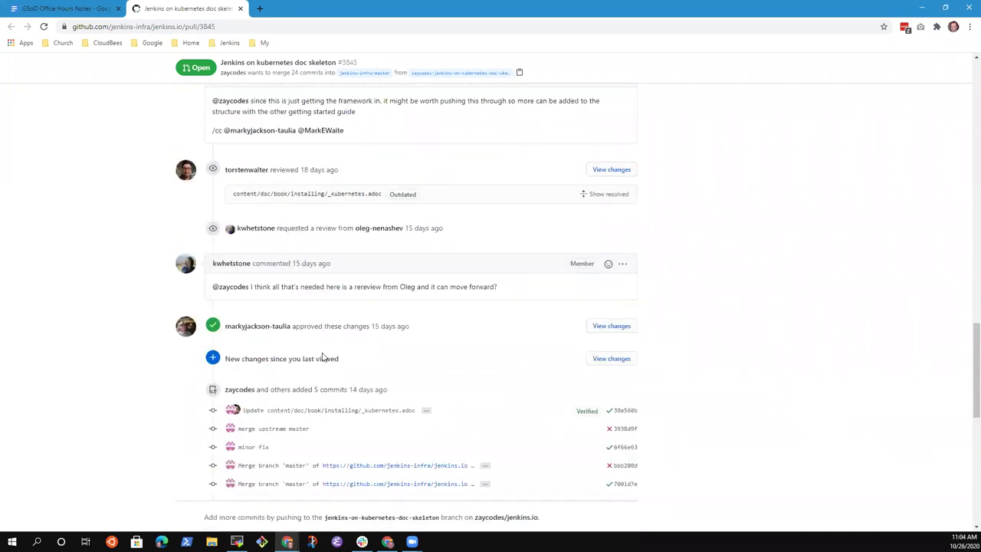
scroll(367, 350, "up", 1)
scroll(243, 329, "up", 1)
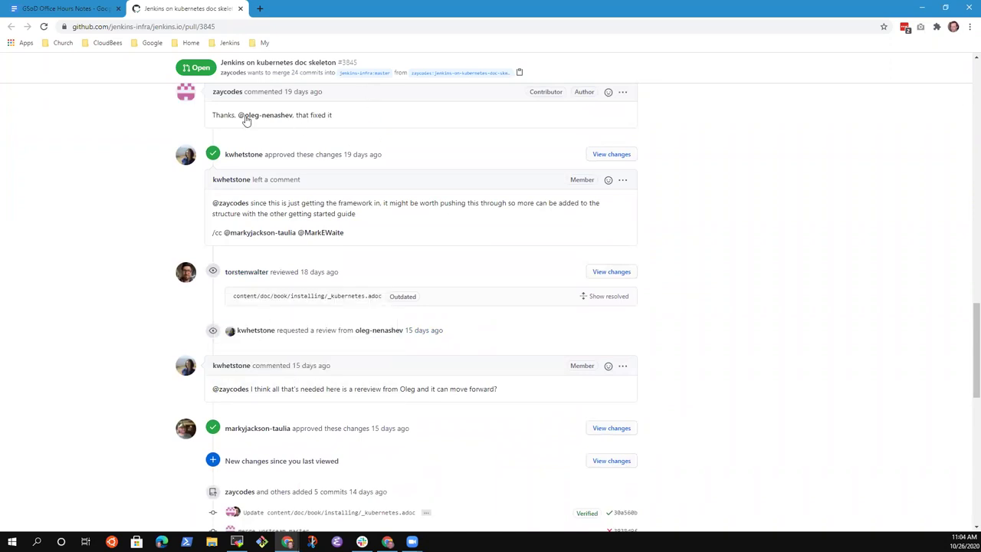
scroll(362, 177, "up", 2)
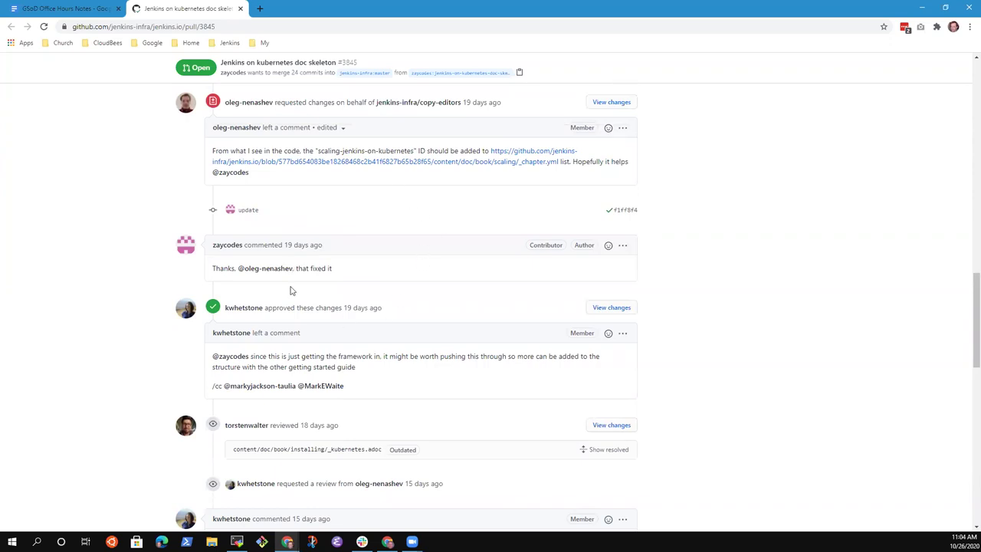
- Under Skeleton PR, add a sub-note: review it, confirm the reviewer's request is resolved, merge
left_click(80, 17)
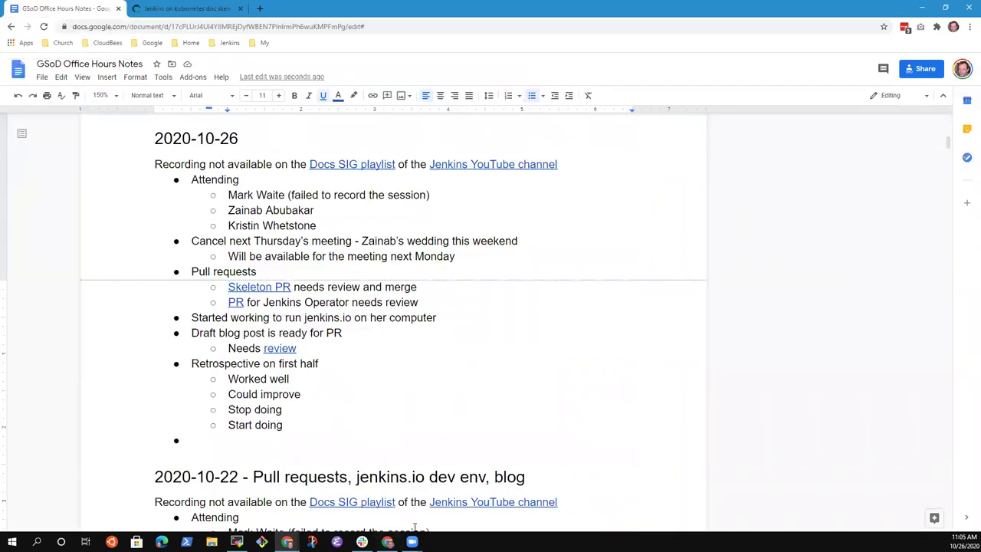
key("Down")
key("Down")
key("Down")
key("Home")
key("Up")
key("Up")
key("End")
key("Return")
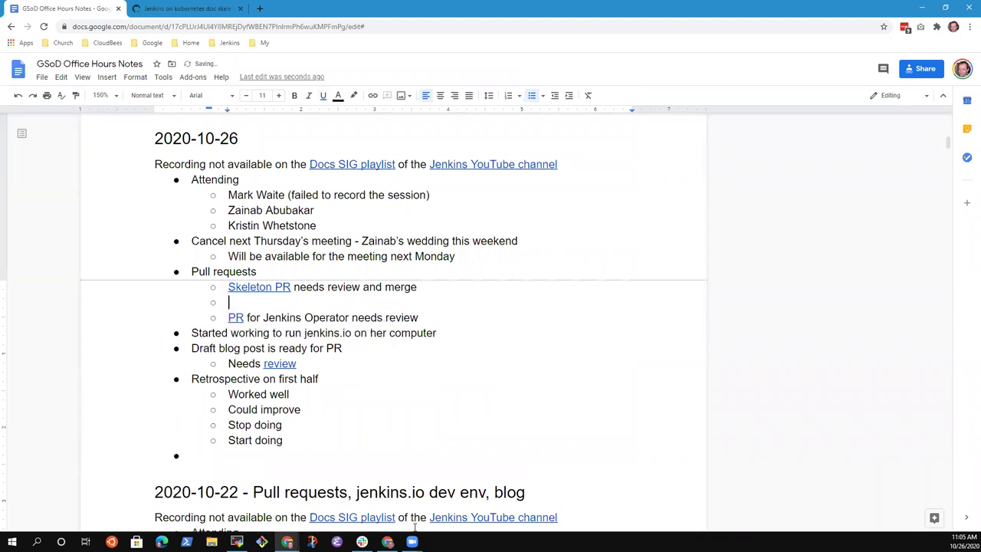
type("Mark review, ")
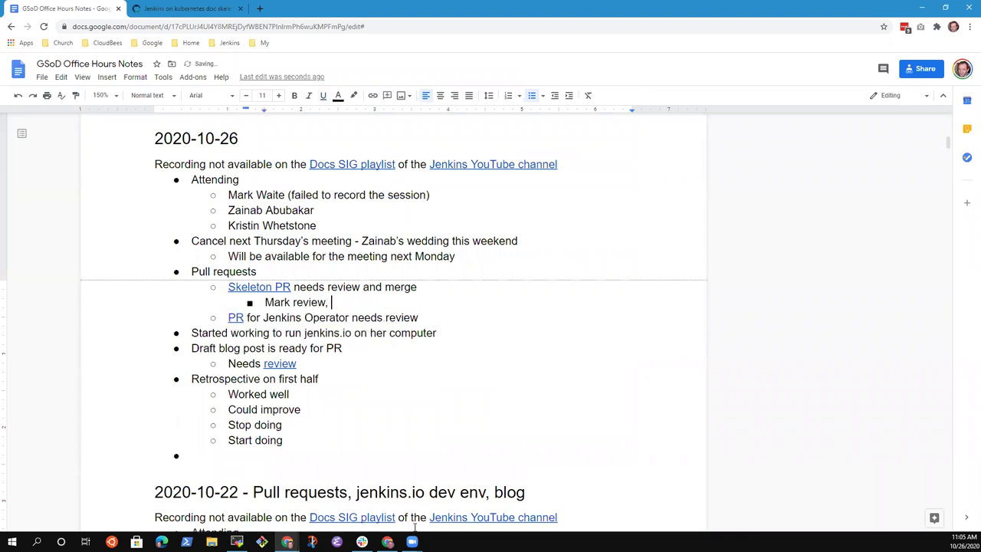
type("confirm Oleg's request is res")
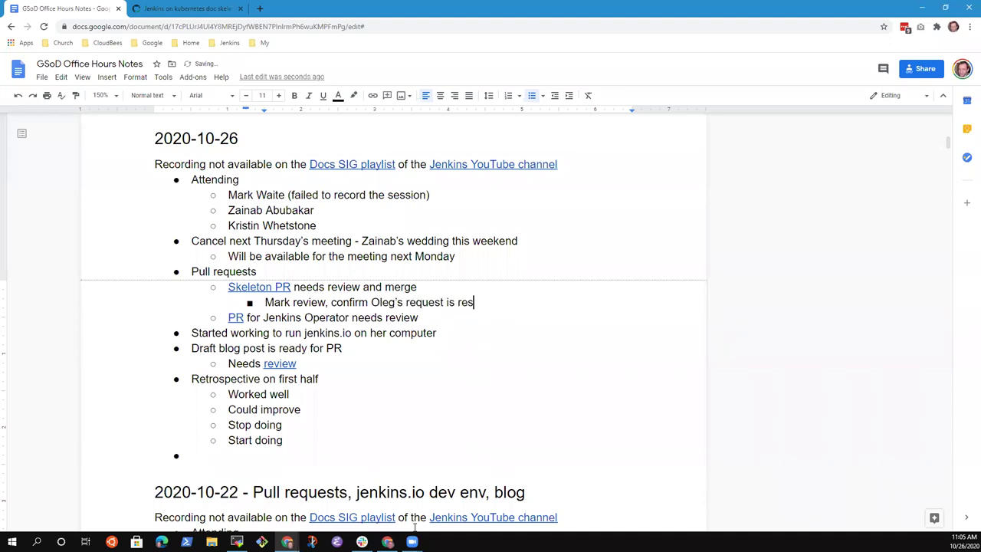
type("olved, merge")
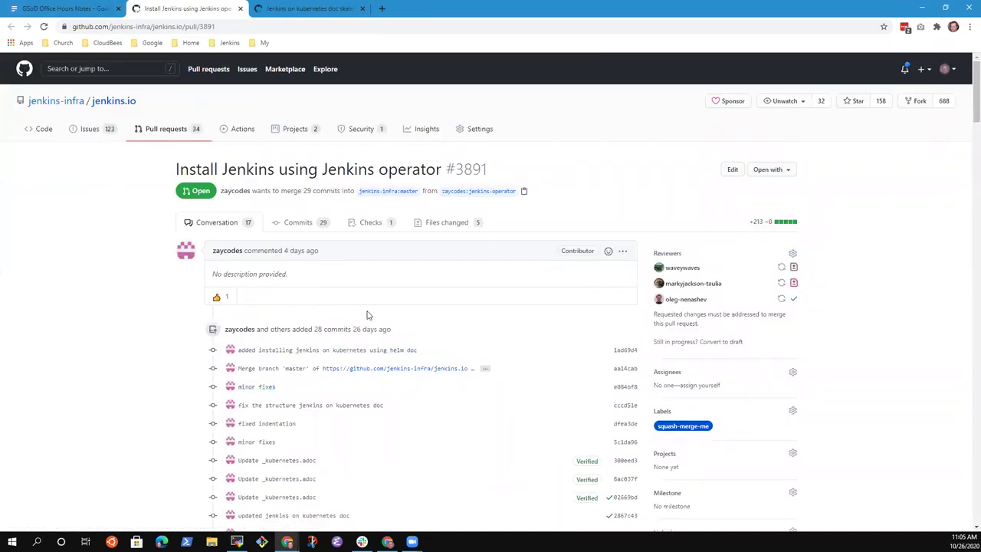
- Scroll through PR #3891 'Install Jenkins using Jenkins operator' to its merge box and back up
scroll(128, 323, "down", 9)
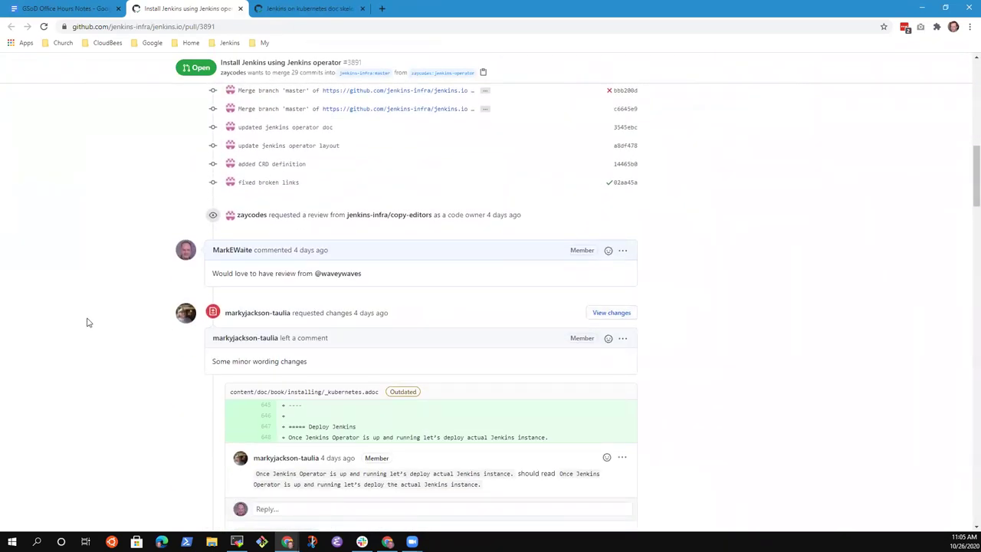
scroll(86, 329, "down", 2)
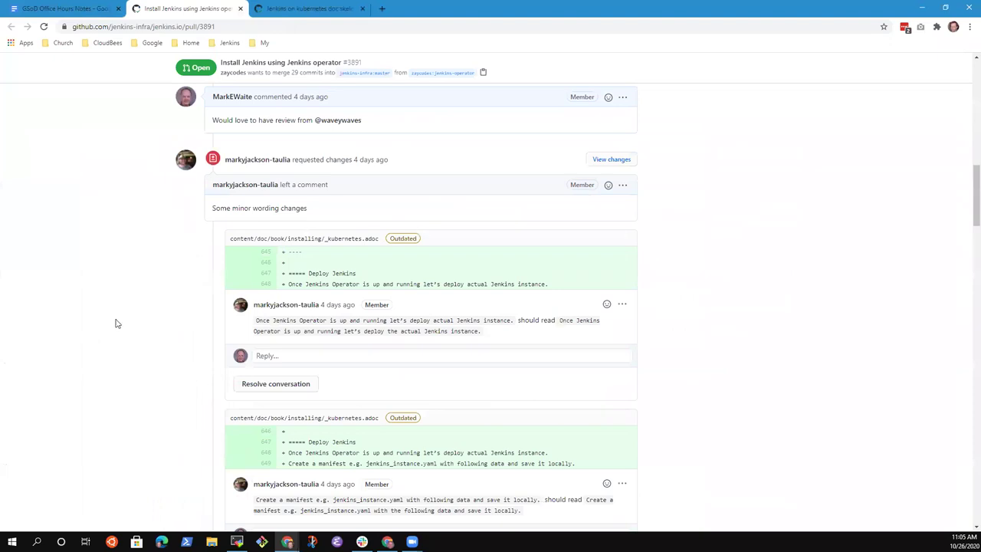
scroll(107, 328, "down", 5)
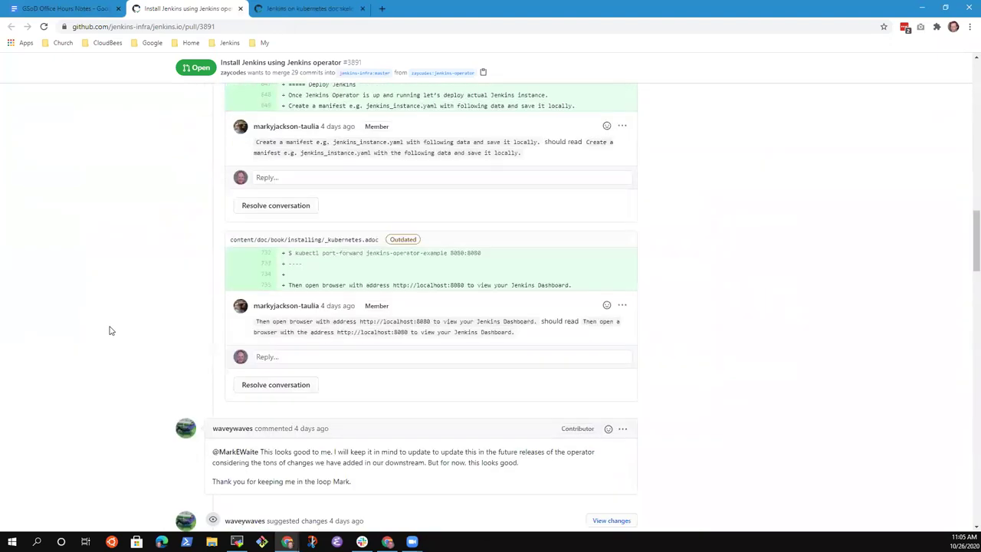
scroll(109, 330, "down", 5)
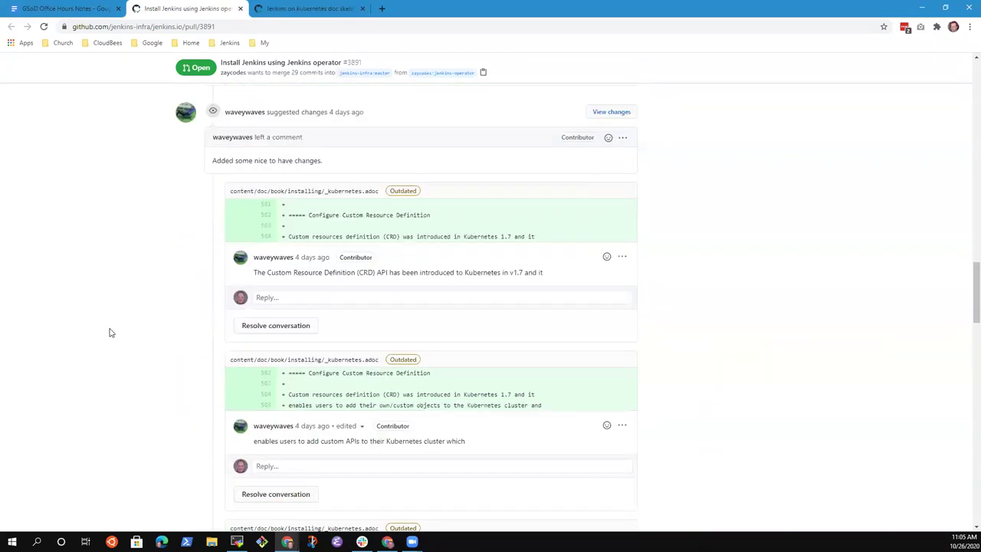
scroll(84, 337, "down", 4)
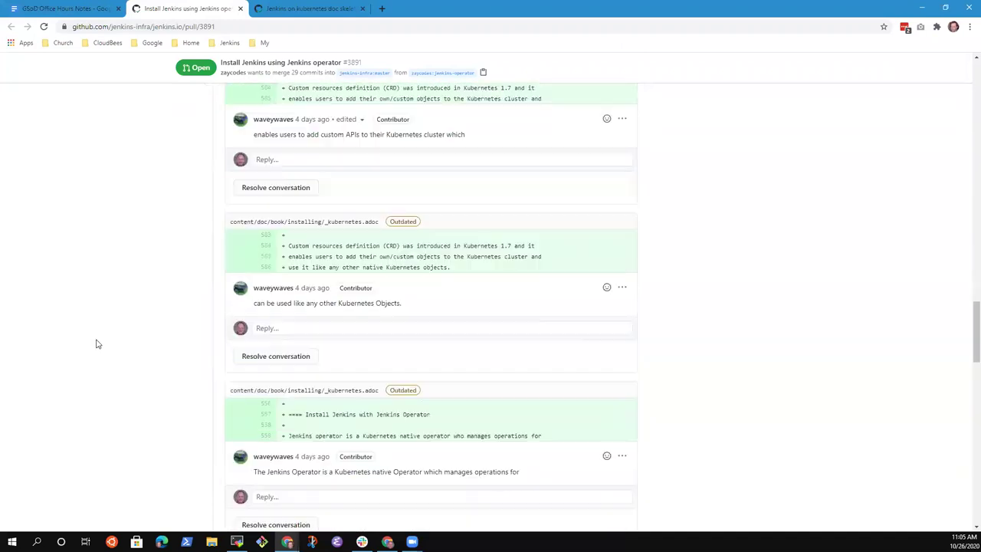
scroll(106, 349, "down", 2)
scroll(113, 351, "down", 2)
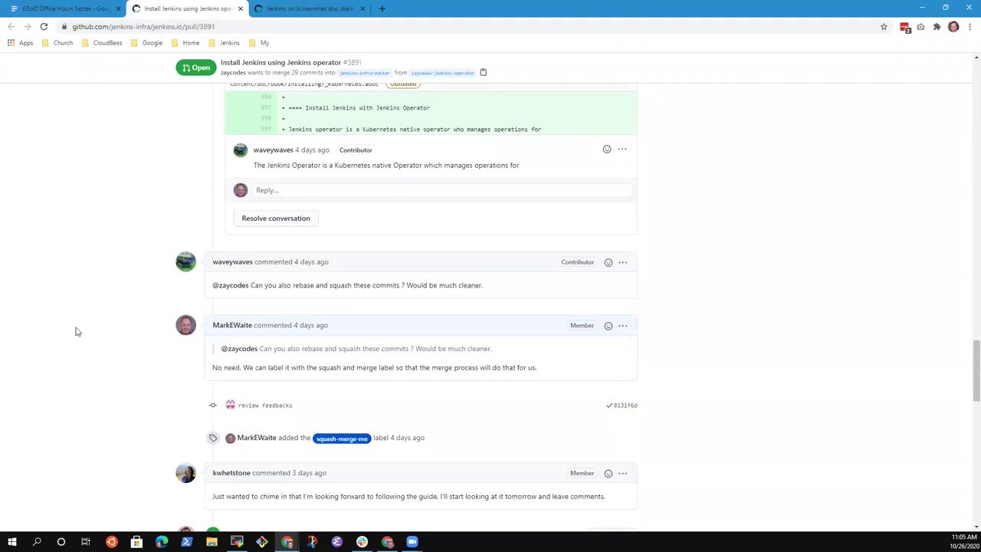
scroll(84, 342, "down", 1)
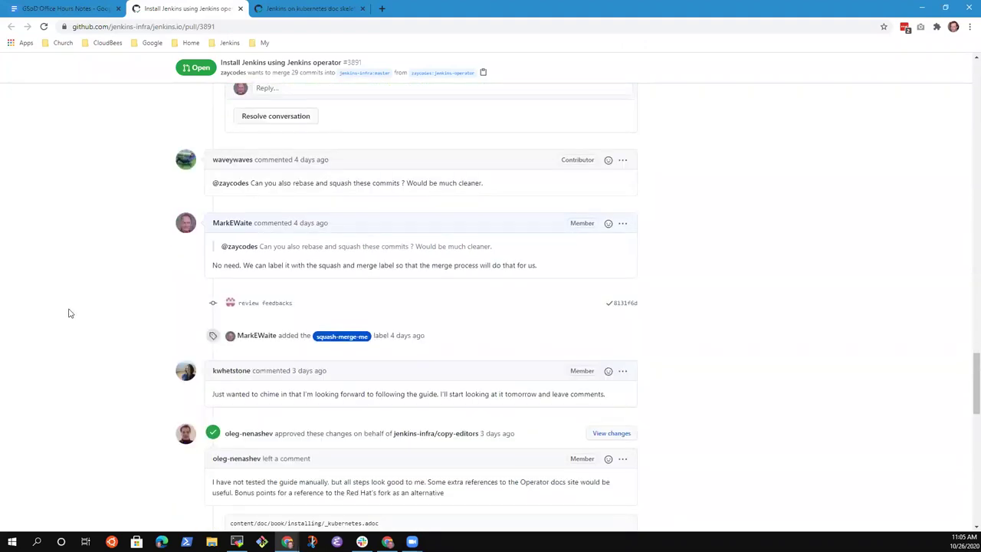
scroll(88, 318, "down", 2)
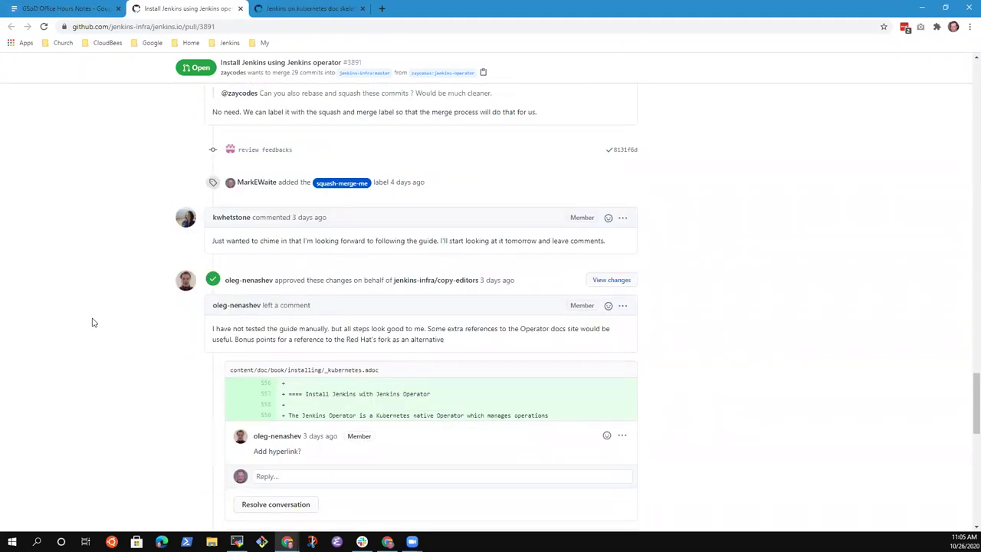
scroll(115, 329, "down", 2)
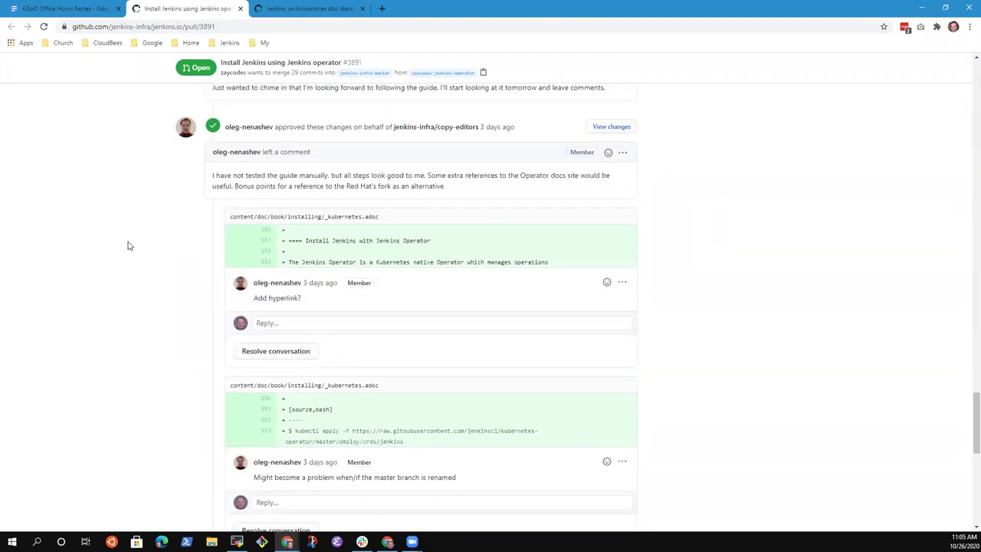
scroll(138, 243, "down", 2)
scroll(174, 247, "up", 2)
scroll(175, 247, "down", 3)
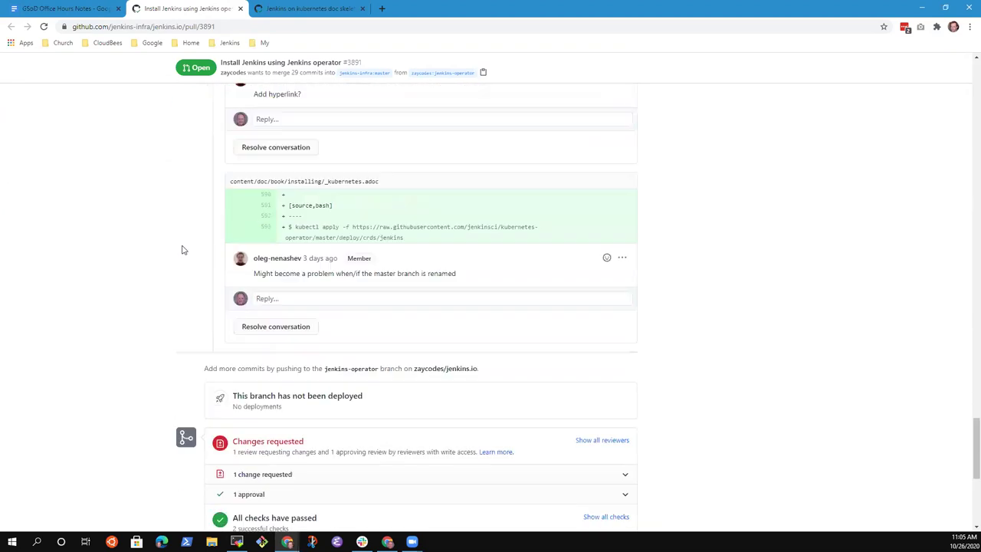
scroll(149, 250, "down", 3)
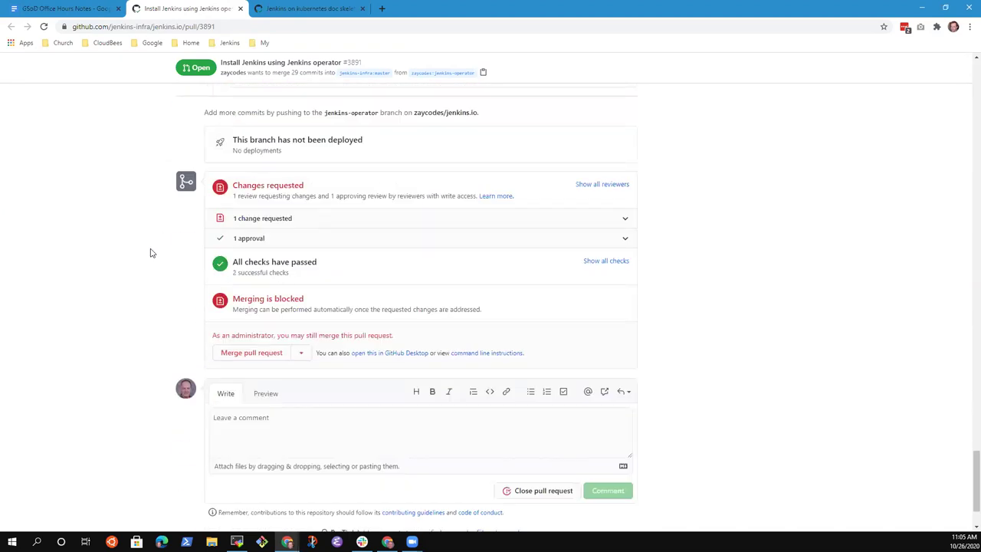
scroll(265, 252, "up", 15)
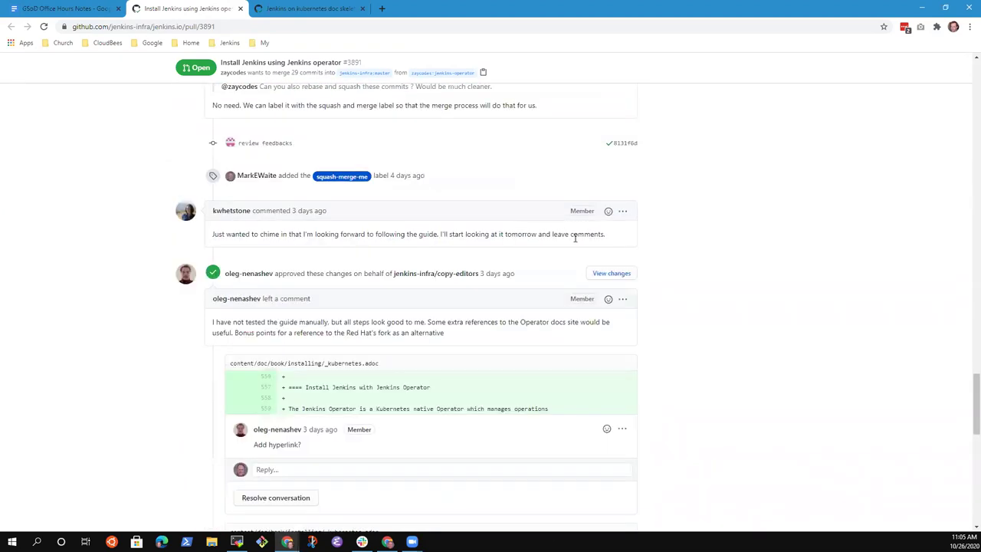
scroll(535, 231, "up", 20)
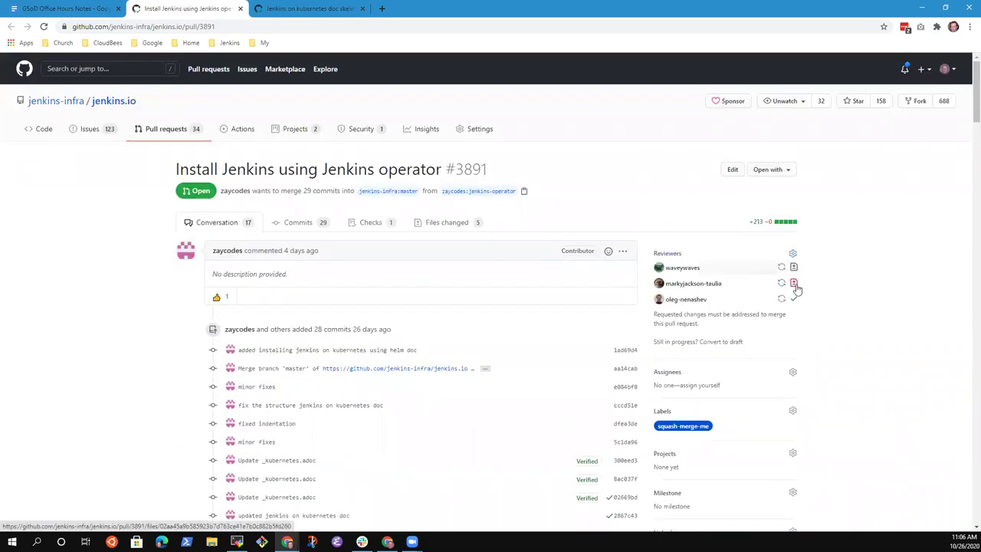
left_click(794, 284)
mouse_move(694, 284)
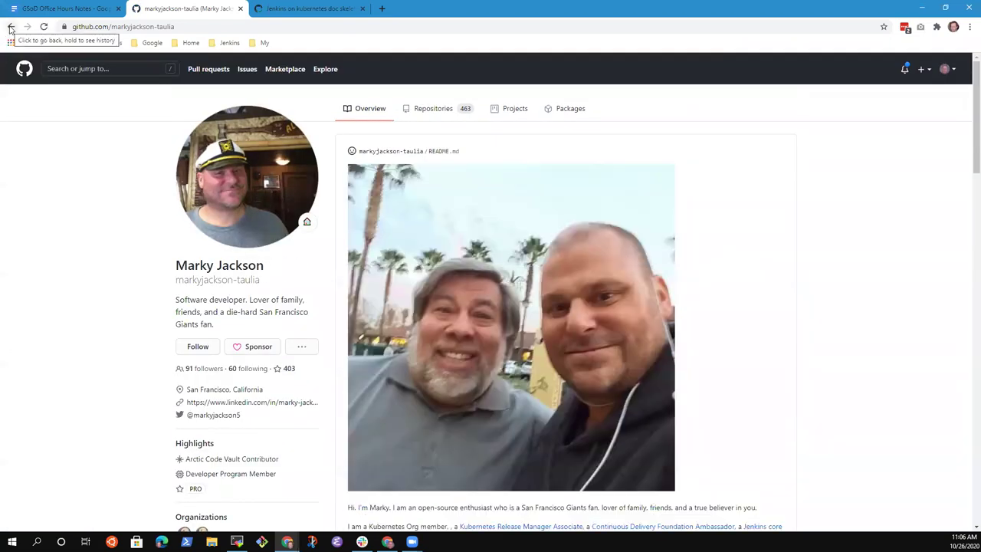
left_click(10, 29)
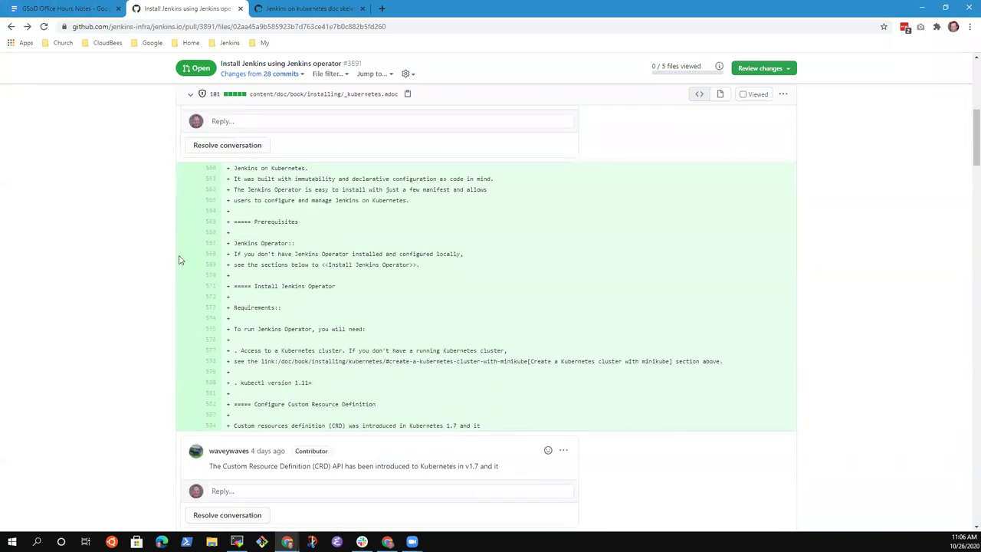
scroll(180, 258, "up", 4)
left_click(213, 223)
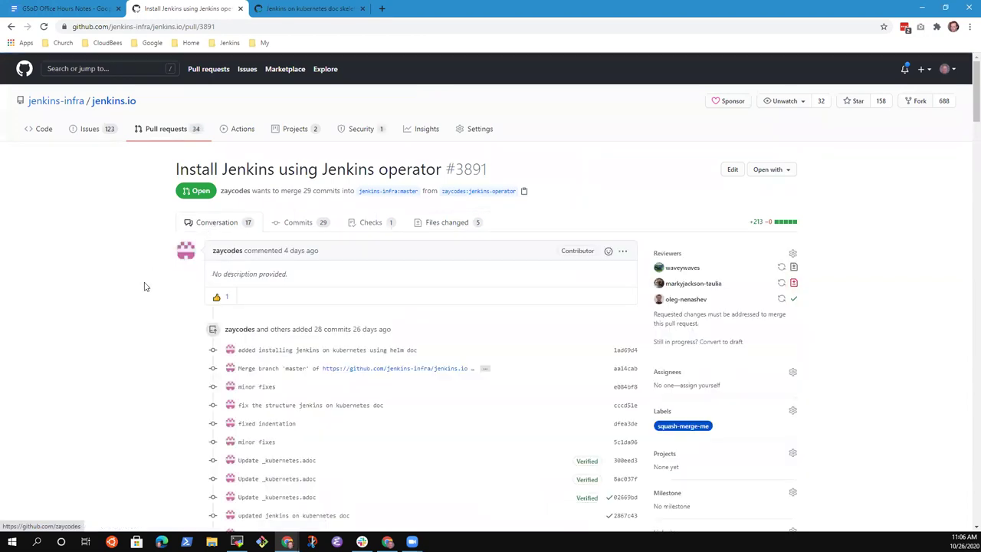
scroll(164, 299, "down", 3)
scroll(168, 297, "down", 3)
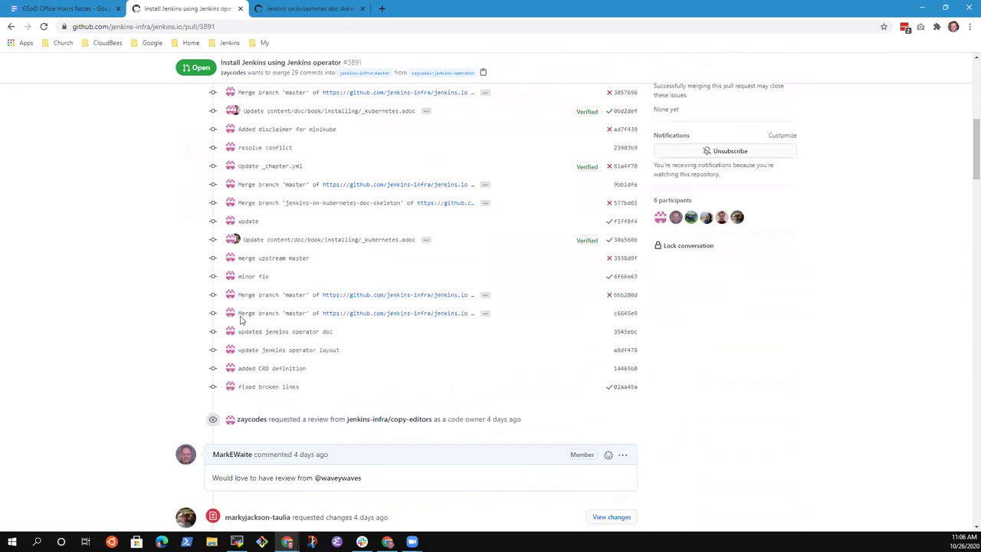
scroll(169, 332, "down", 3)
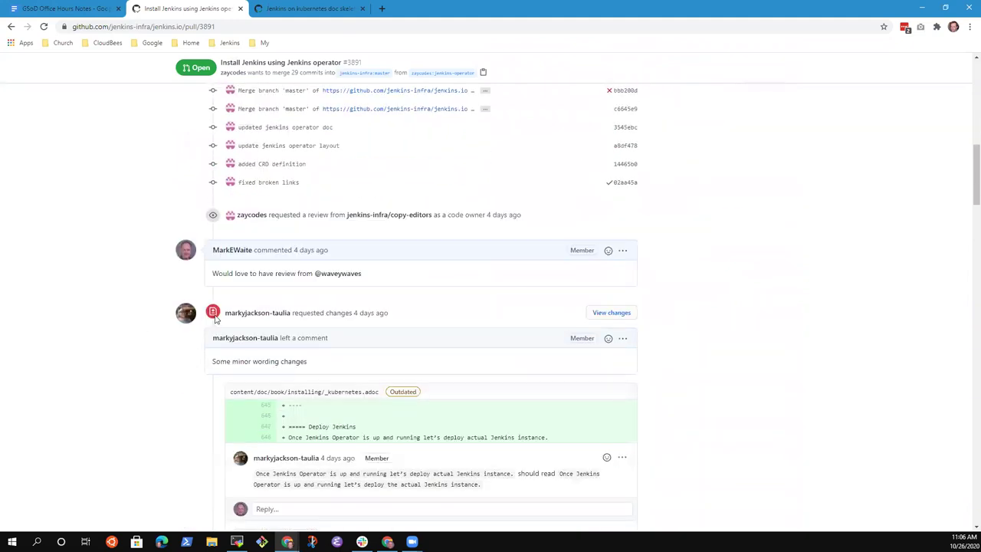
scroll(153, 337, "up", 9)
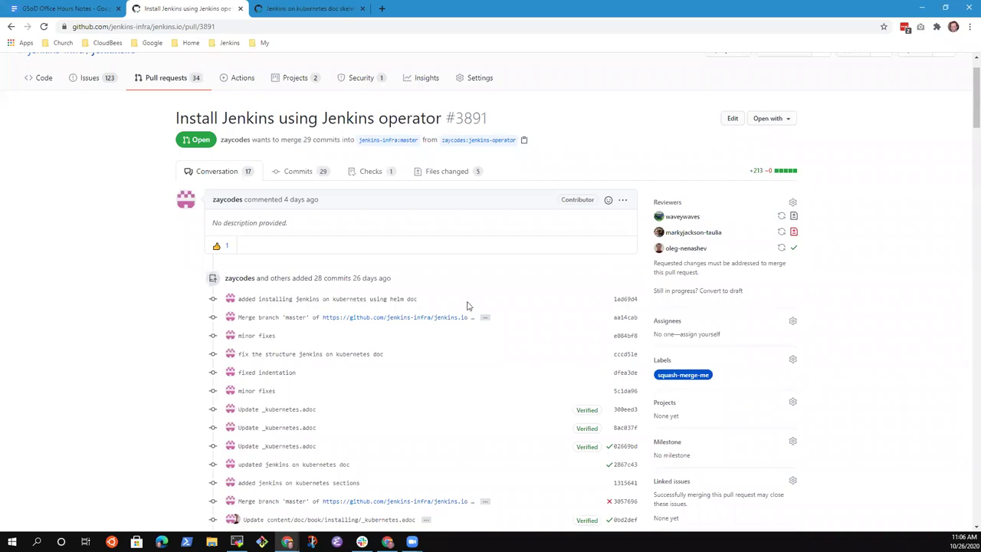
scroll(450, 345, "down", 1)
scroll(142, 309, "down", 6)
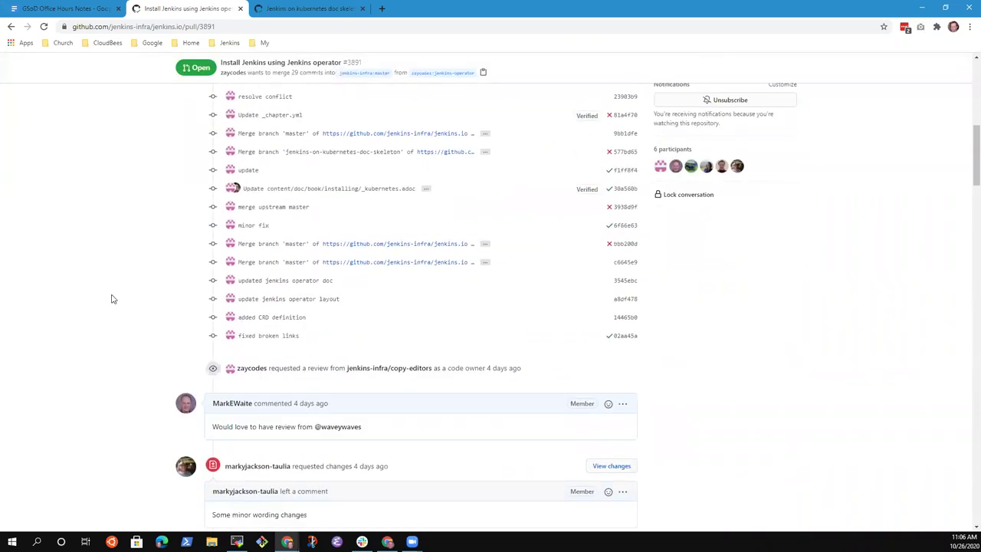
scroll(111, 299, "down", 5)
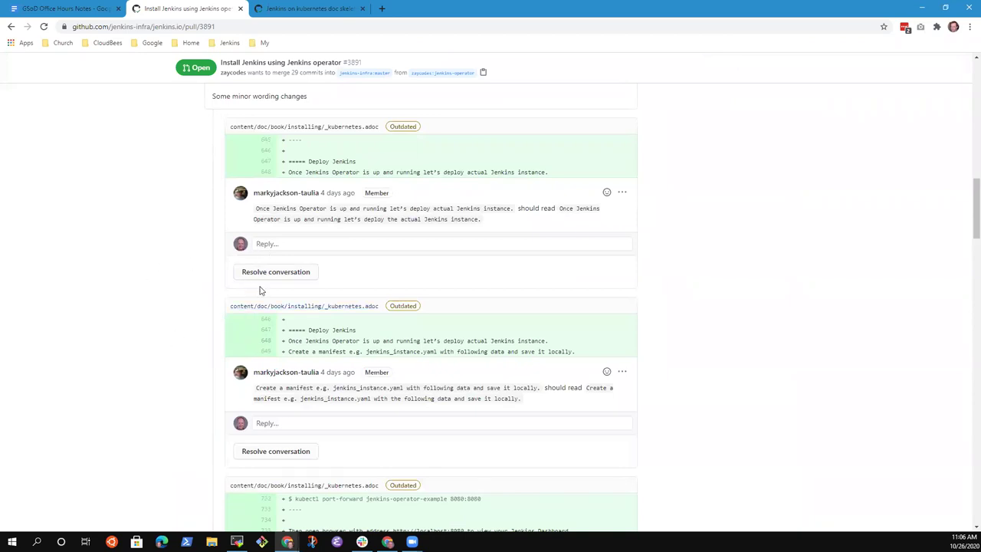
scroll(298, 280, "down", 2)
scroll(298, 280, "down", 3)
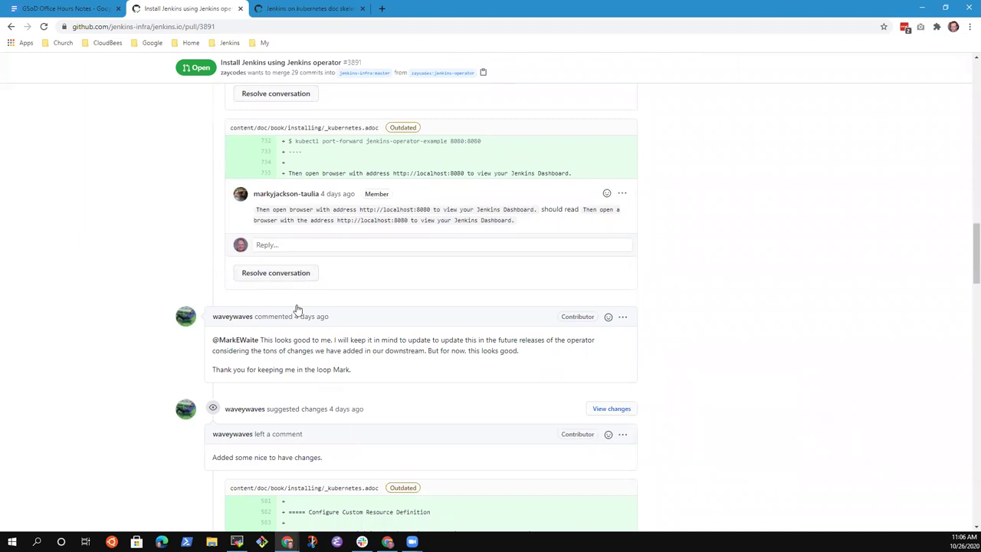
scroll(749, 344, "up", 2)
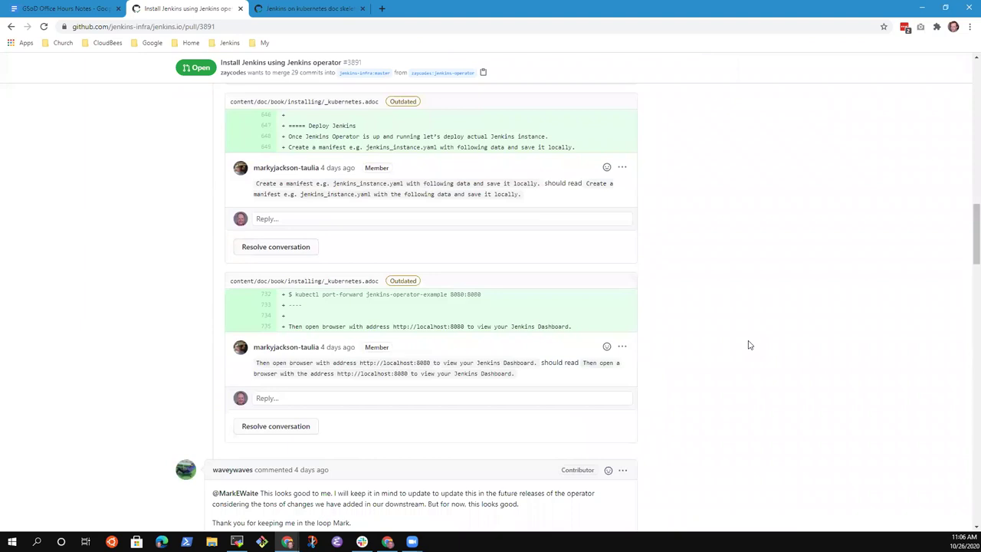
left_click(83, 10)
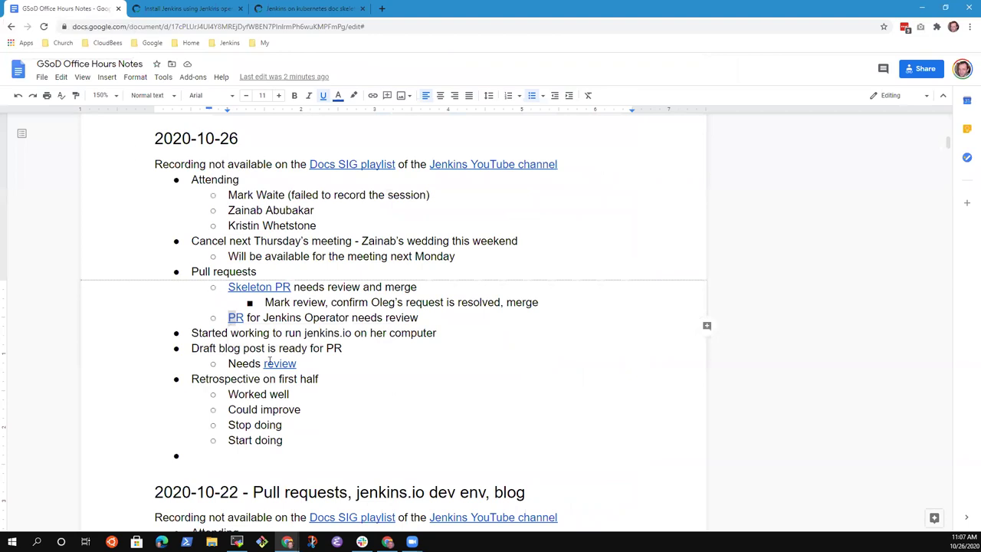
left_click(182, 8)
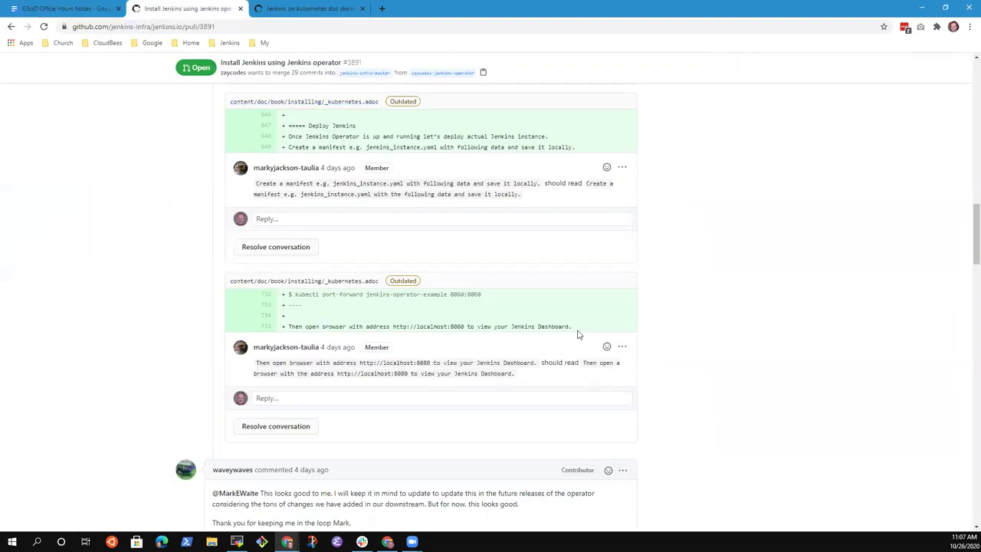
scroll(557, 351, "down", 3)
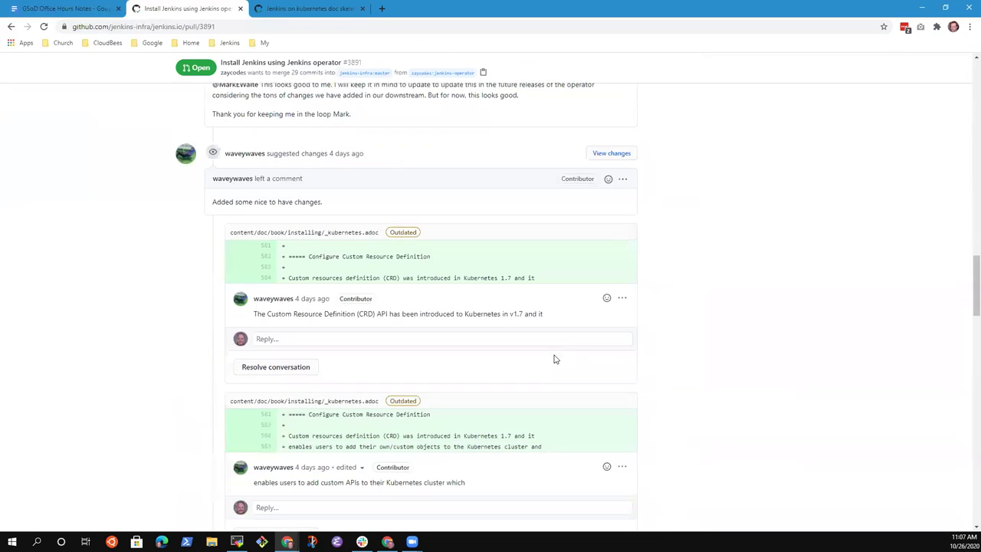
scroll(556, 359, "down", 15)
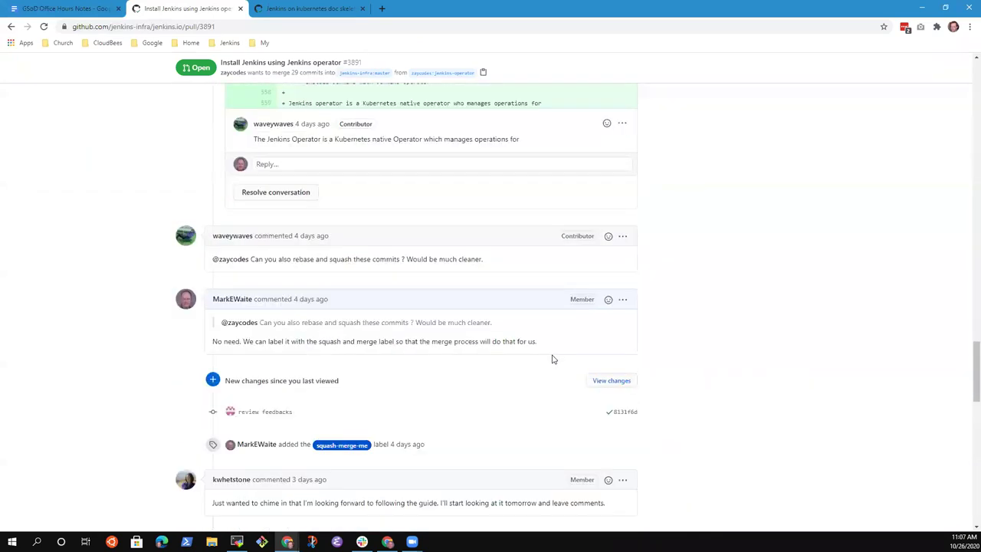
scroll(553, 358, "down", 4)
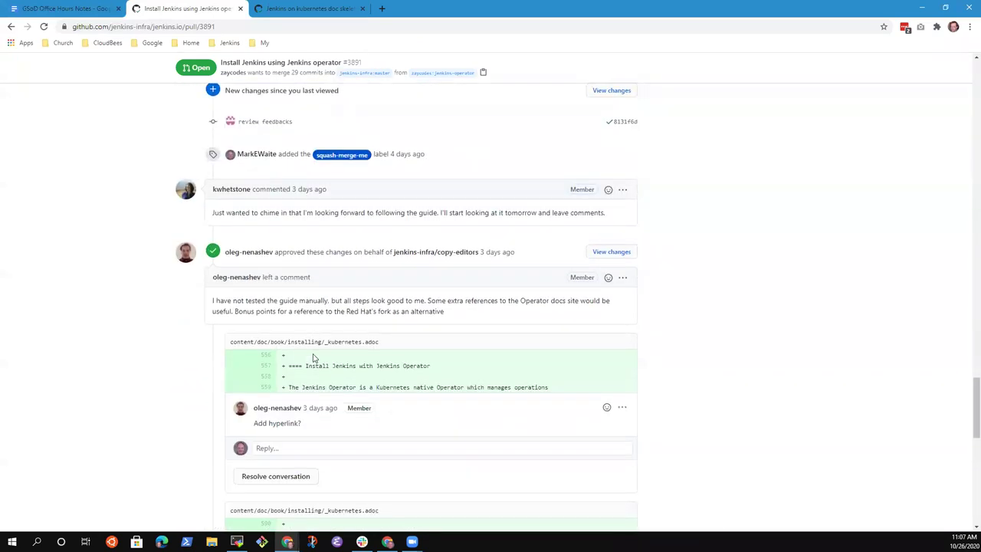
scroll(322, 360, "down", 8)
scroll(375, 364, "up", 7)
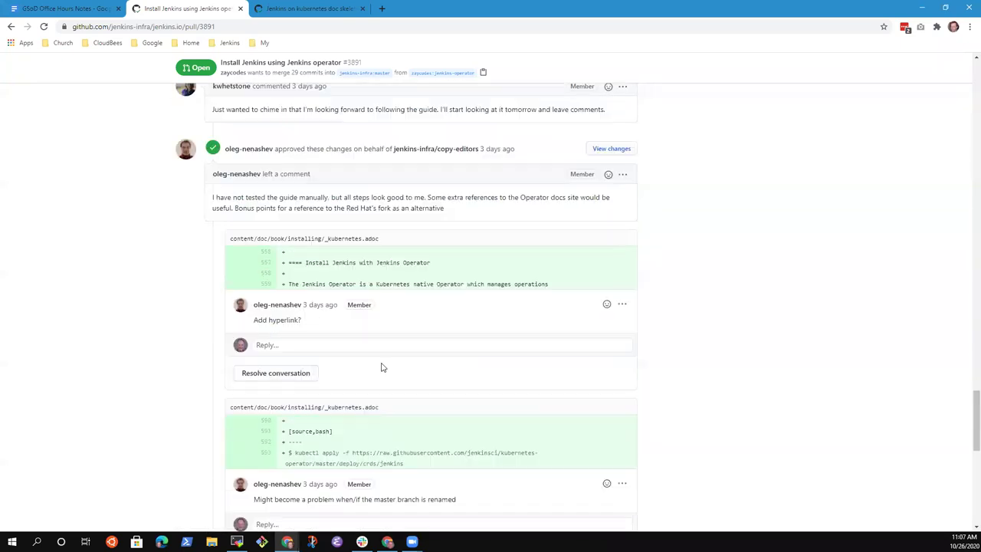
scroll(383, 368, "up", 15)
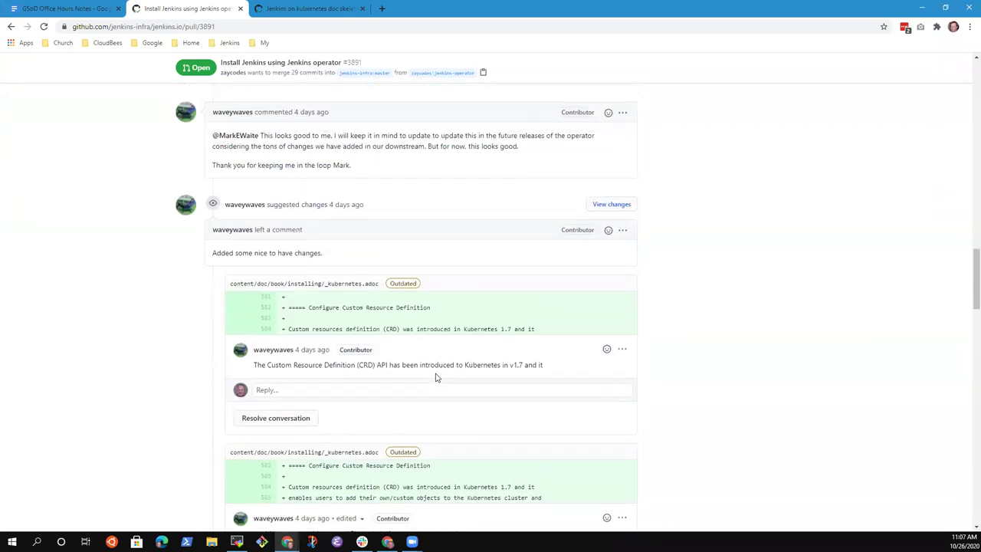
scroll(435, 377, "up", 1)
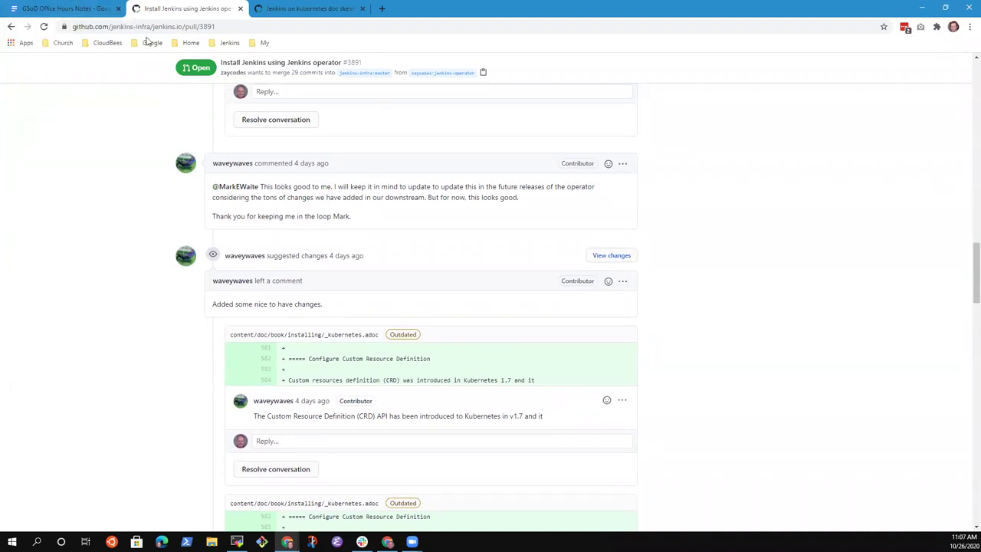
- Under Jenkins Operator PR, note one review continues, another is done, and change approval is needed
left_click(68, 9)
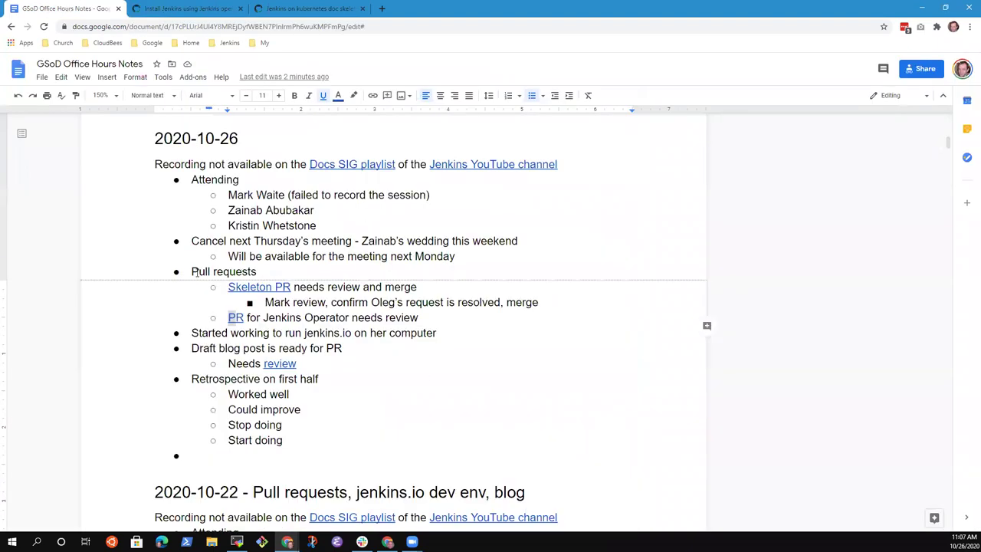
left_click(339, 319)
key("End")
key("Return")
key("Tab")
type("Kristin ")
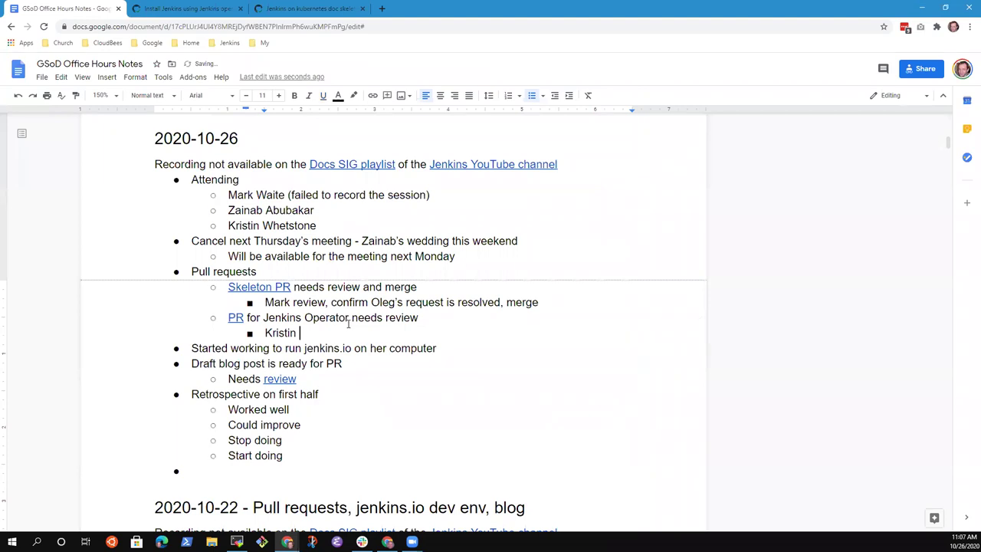
type("review continues, ")
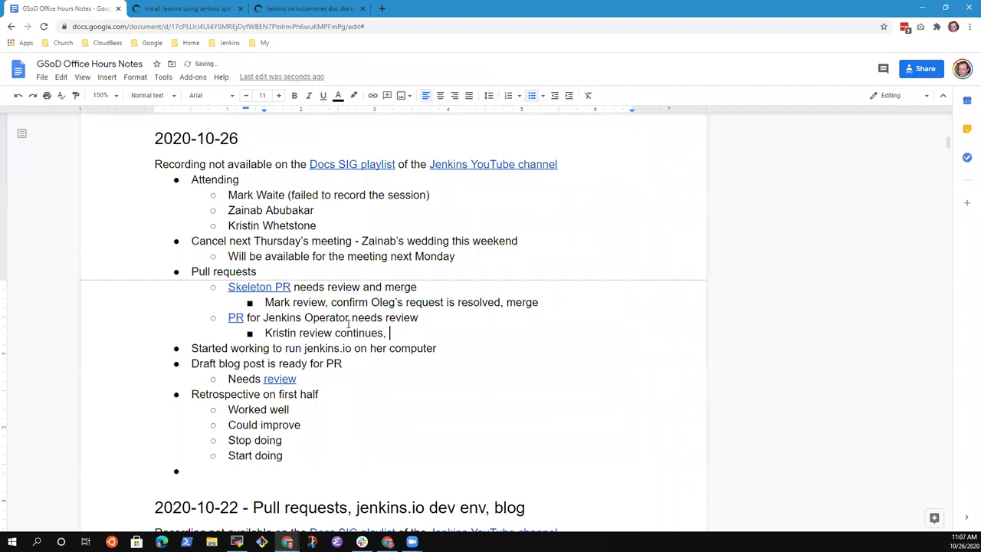
type("Vibhav reviewed, nee")
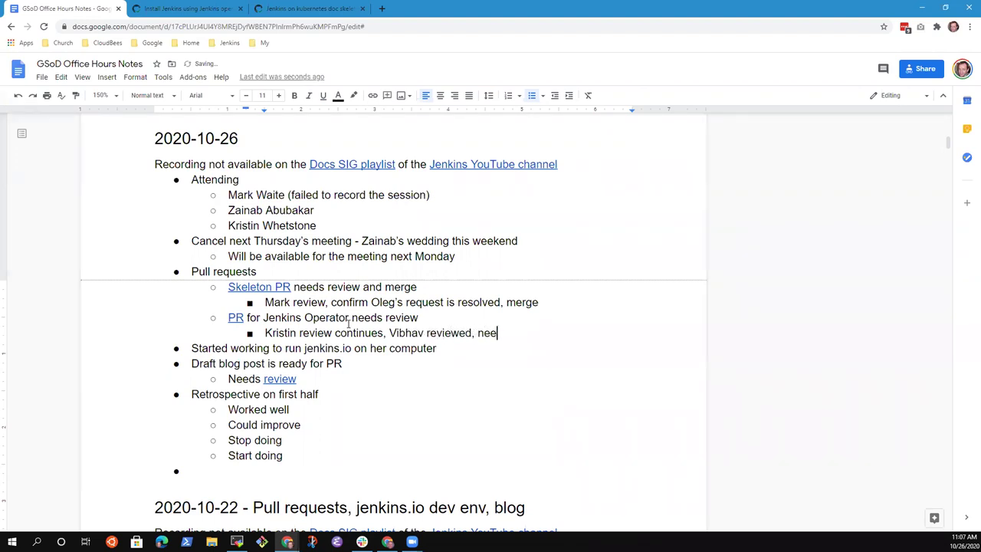
type("ds approval for change from ")
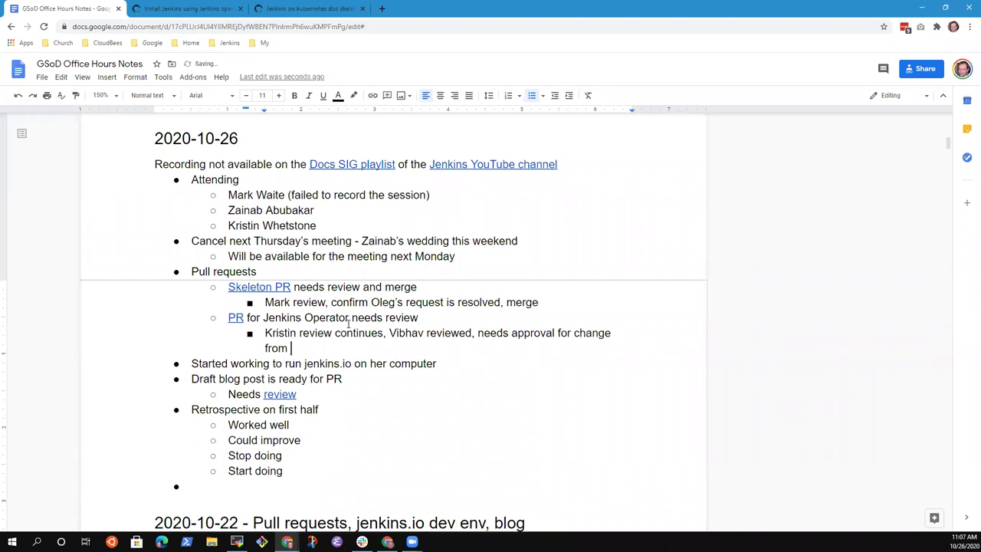
type("Marky J")
key("Up")
key("Up")
key("Up")
key("Up")
key("Up")
key("shift+Home")
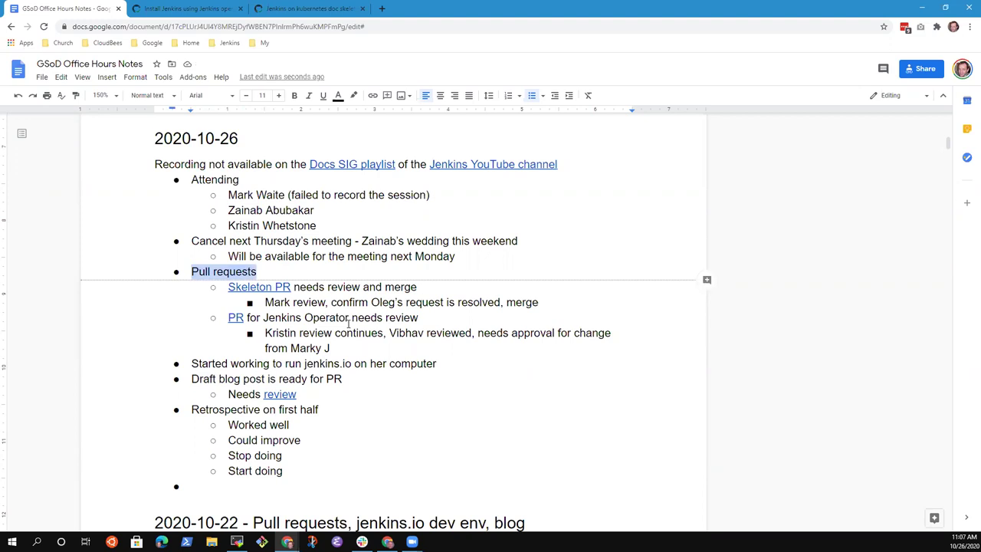
key("Down")
key("Down")
key("Down")
key("Down")
key("Down")
key("Down")
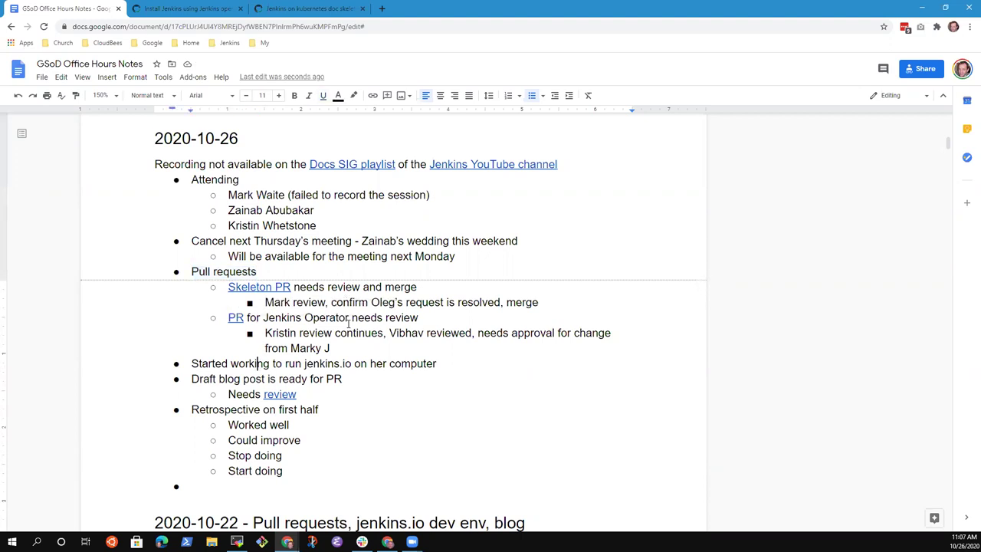
- Extend the jenkins.io item to say it's on a 'Windows computer using WSL'
key("End")
key("shift+Home")
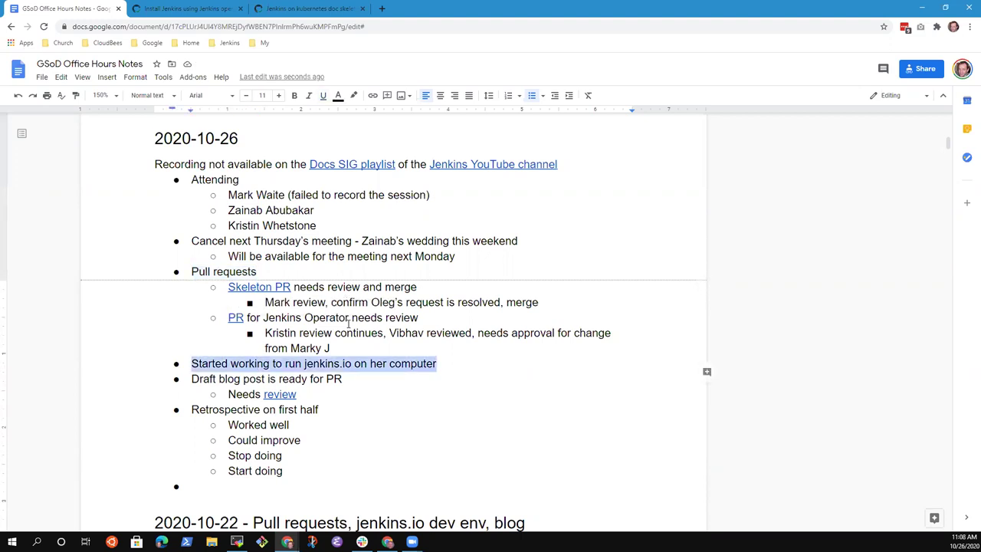
key("End")
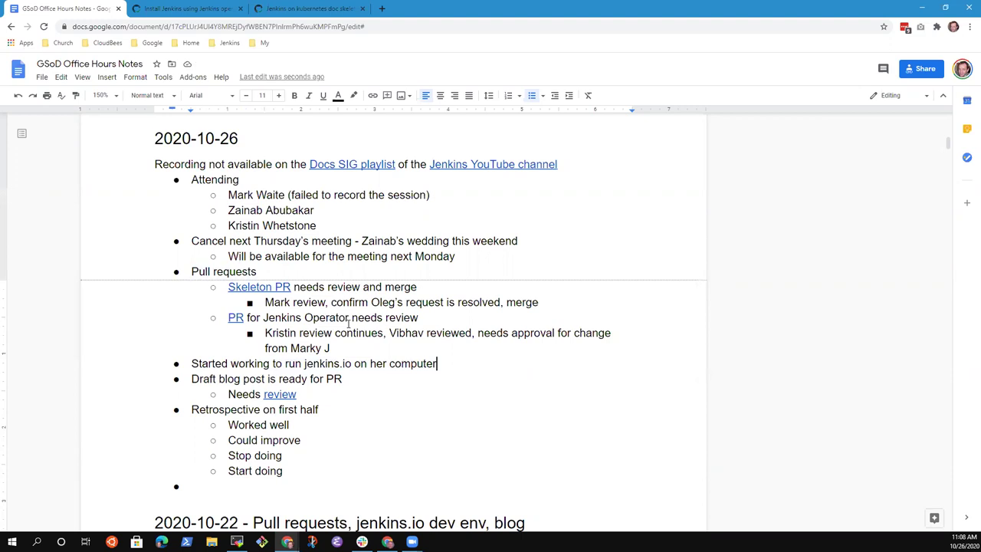
type("using WSL ")
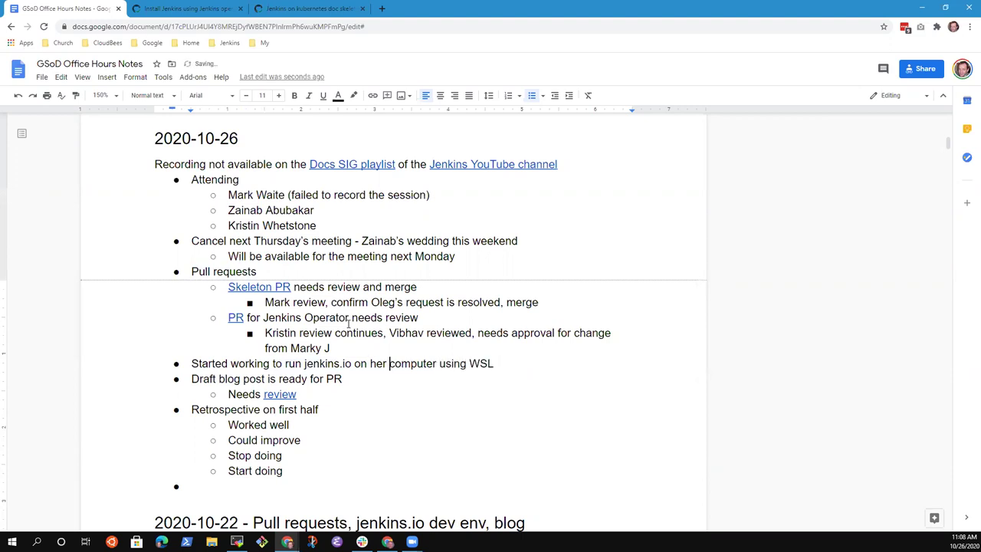
type("Windows")
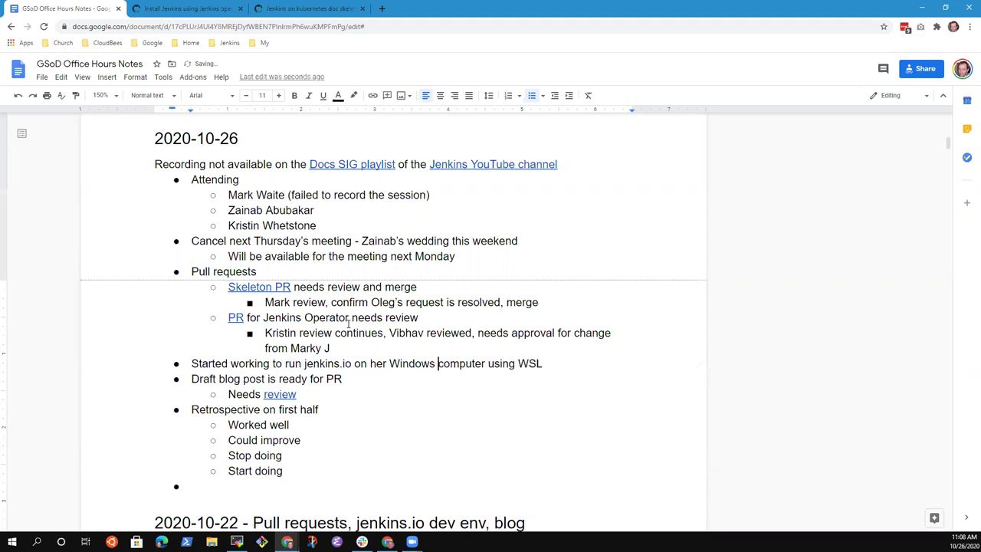
key("End")
- Add sub-points 'Try cloning the jenkins.io inside the WSL session' and 'Will attempt in the WSL environment, report next Monday'
key("Return")
key("Tab")
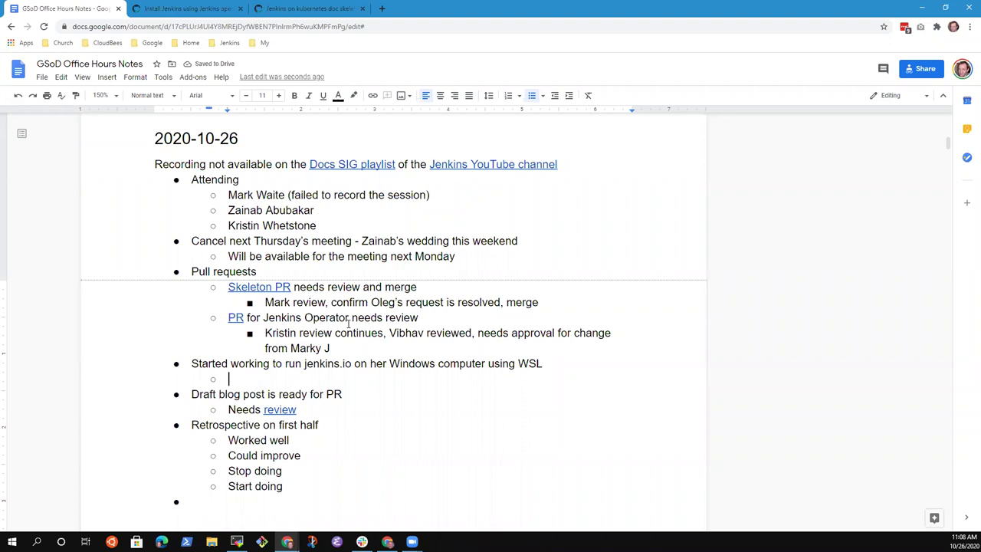
type("Try cloning ")
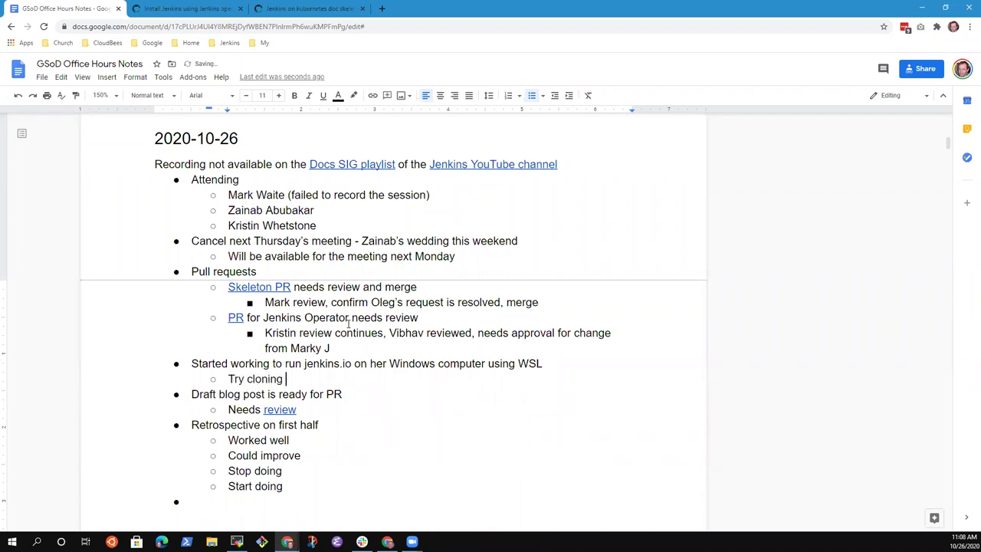
type("the jenkins.io inside")
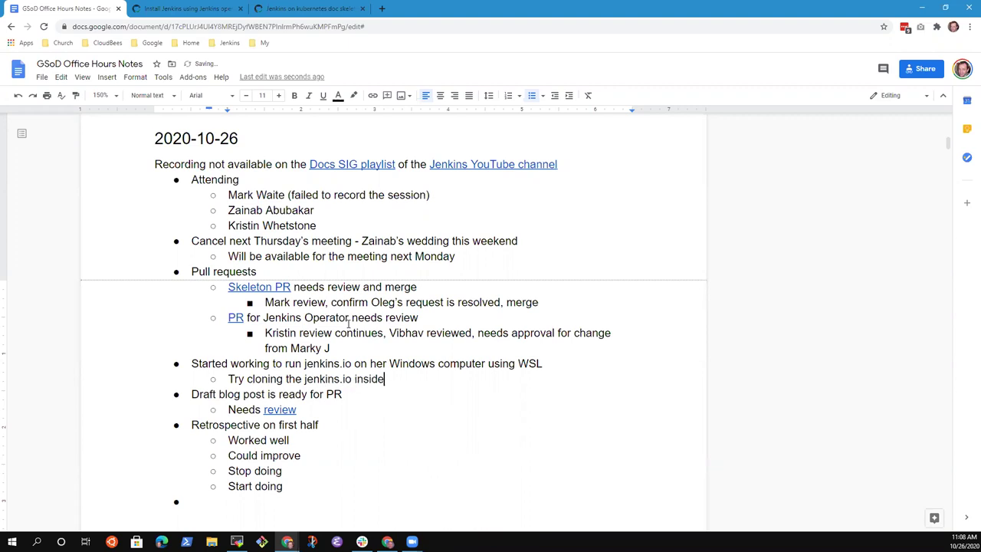
type(" the WSL session")
key("Return")
type("Wi")
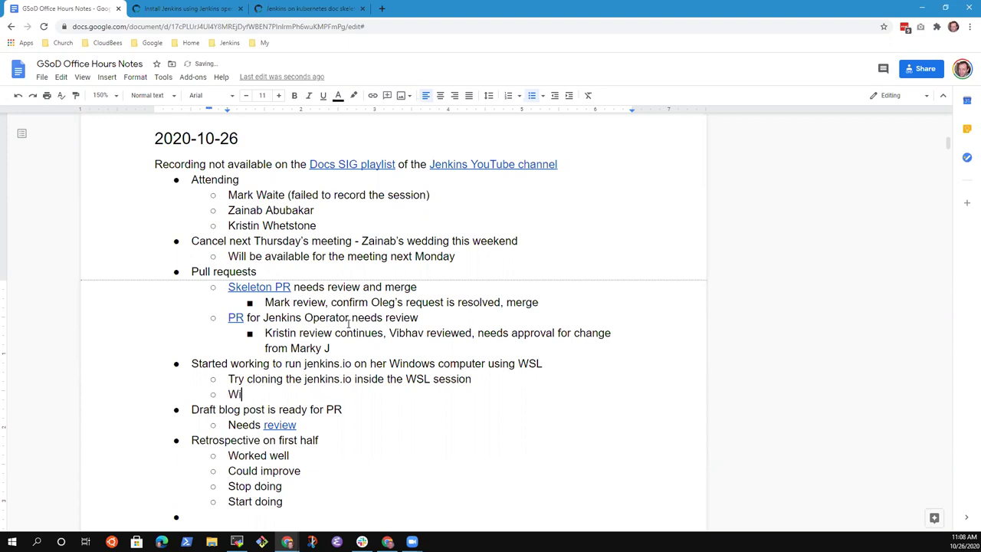
type("ll attempt in the WSL environment")
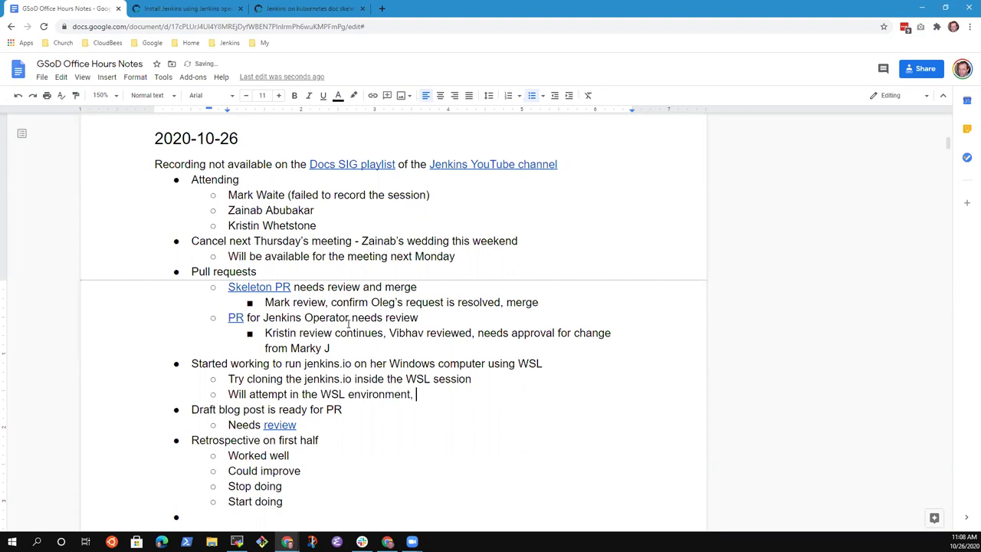
type(", report next Monday")
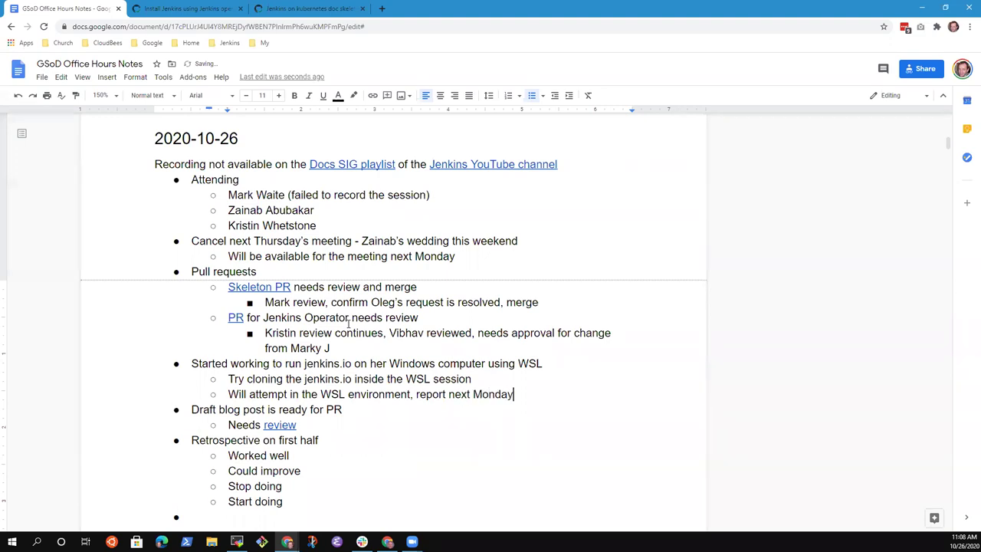
key("shift+Home")
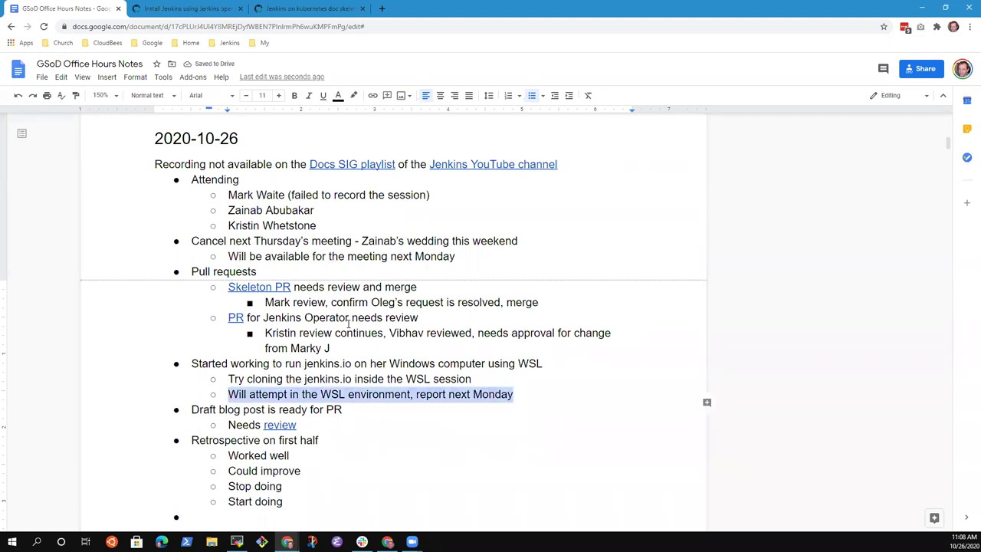
- Append ', PR is opened' to the draft blog post's Needs review line
key("Down")
key("Down")
key("End")
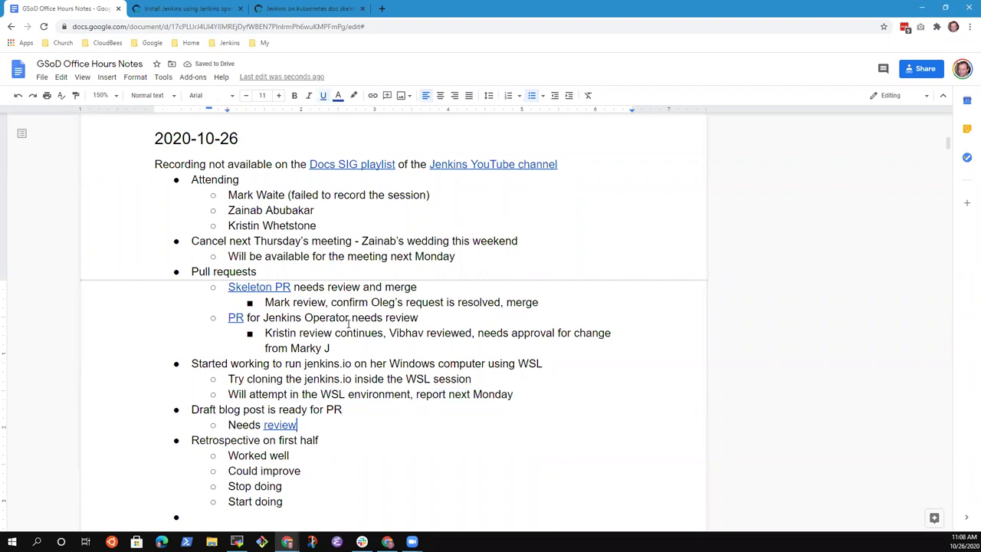
left_click(278, 409)
key("shift+End")
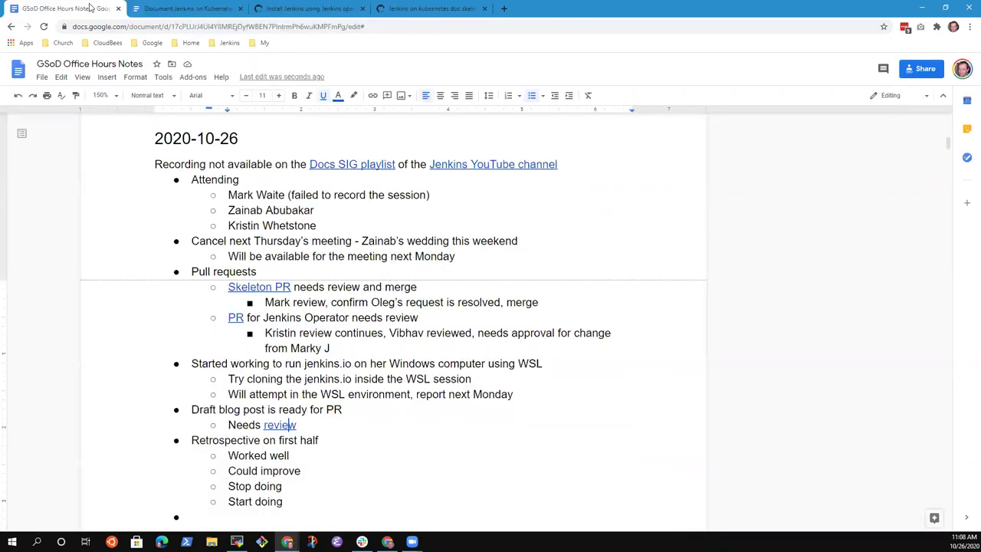
type(", PR is opened")
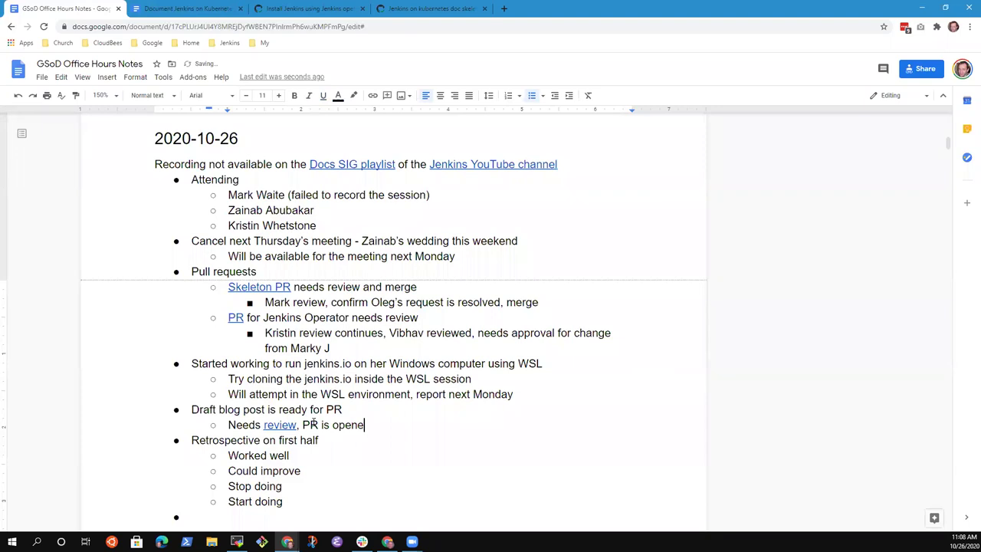
- Check the Jenkins Operator PR and the repository's pull request list, then open the Kubernetes blog draft
left_click(334, 9)
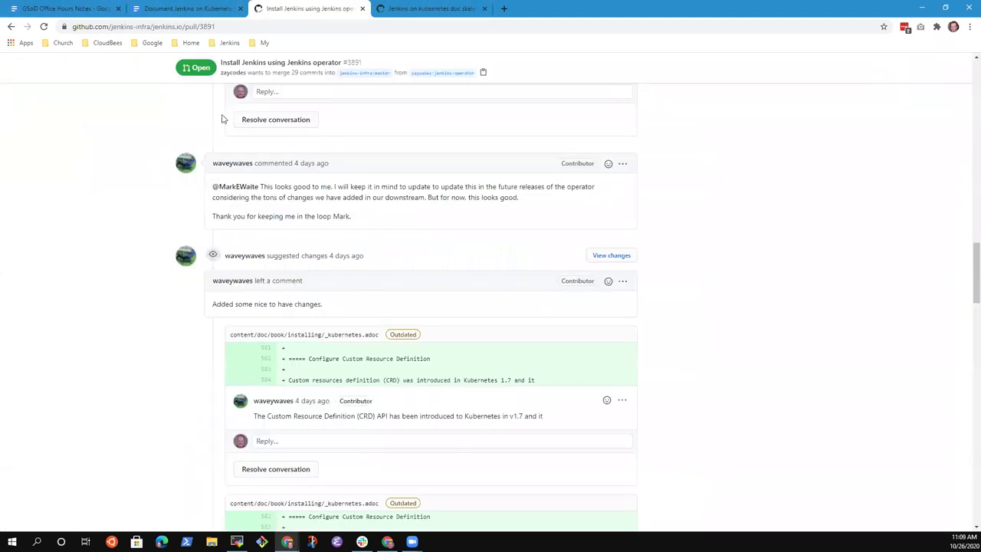
scroll(100, 105, "up", 10)
scroll(258, 123, "up", 3)
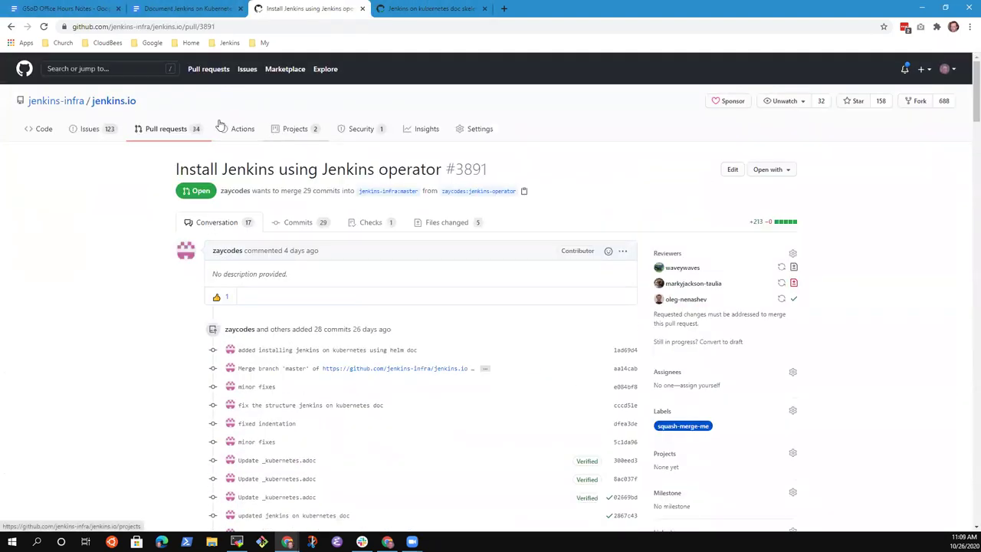
left_click(177, 130)
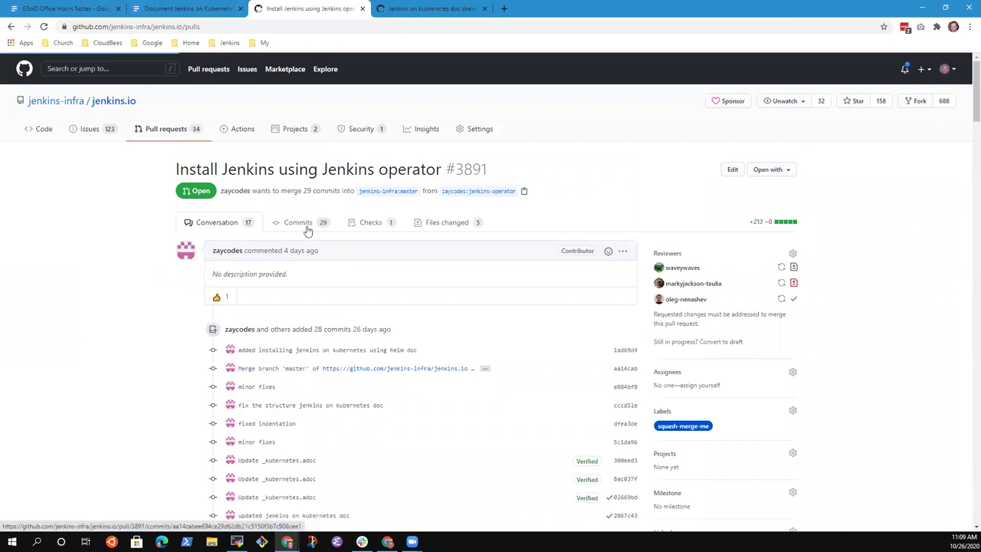
key("alt+Left")
left_click(197, 8)
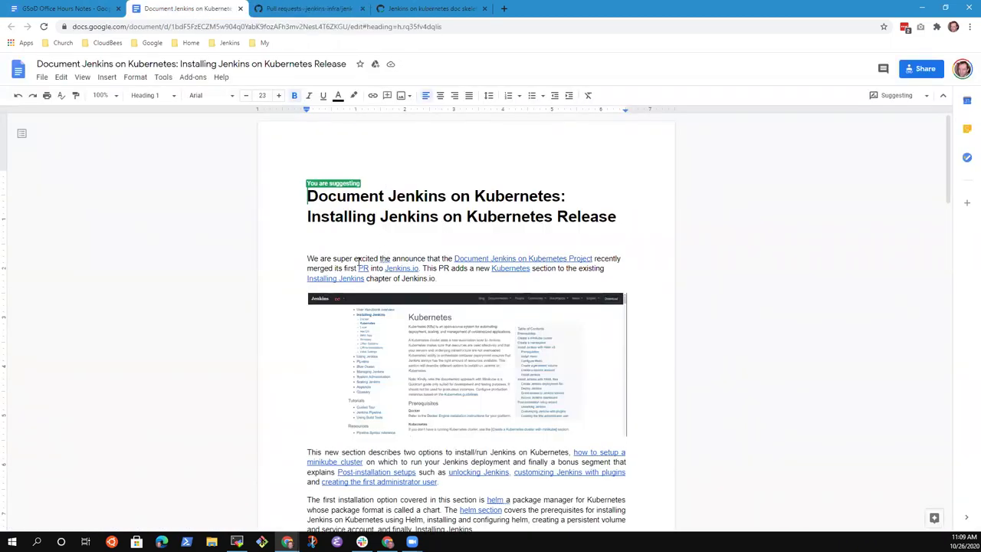
- Replace 'opened' with 'not yet opened, working on this tomorrow, review before next meeting'
left_click(65, 7)
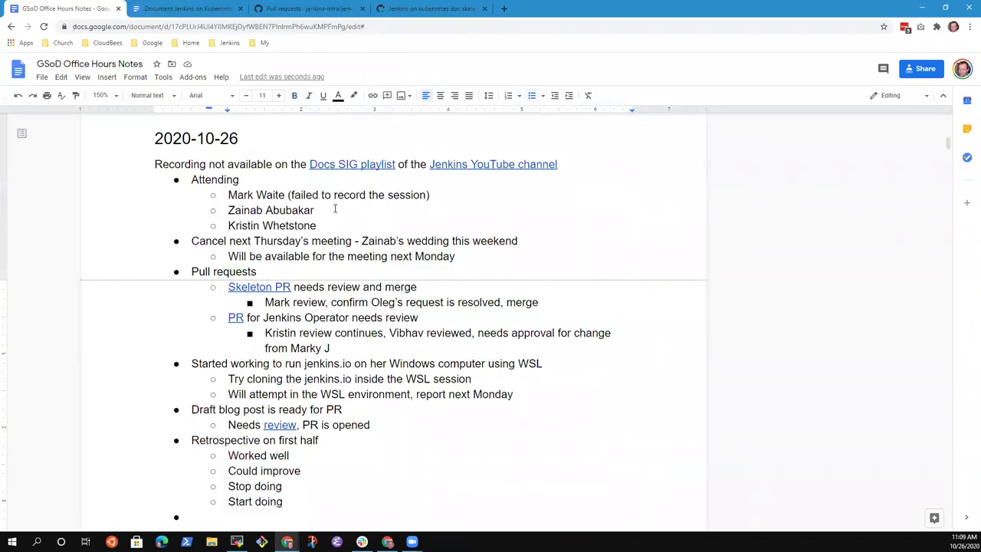
key("ctrl+shift+Left")
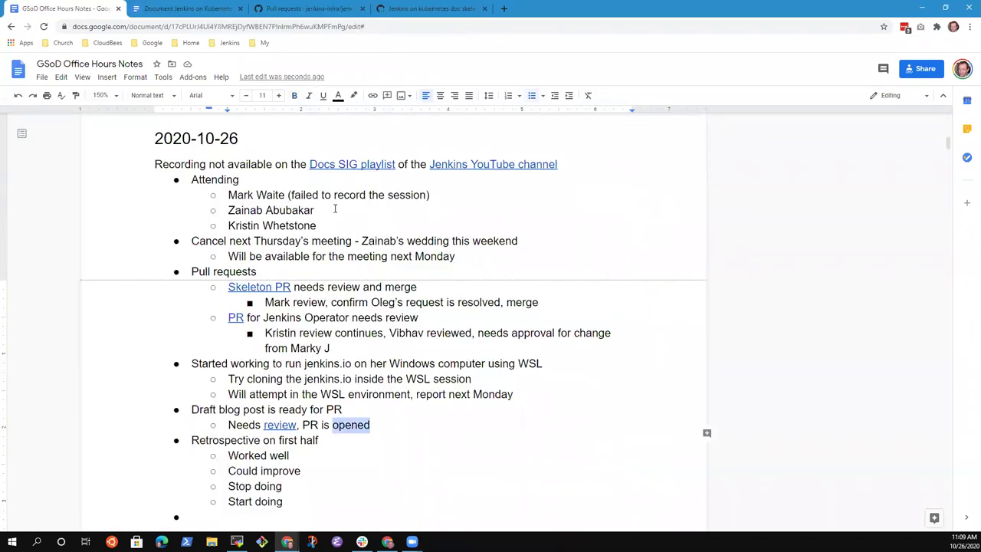
type("not yet opened")
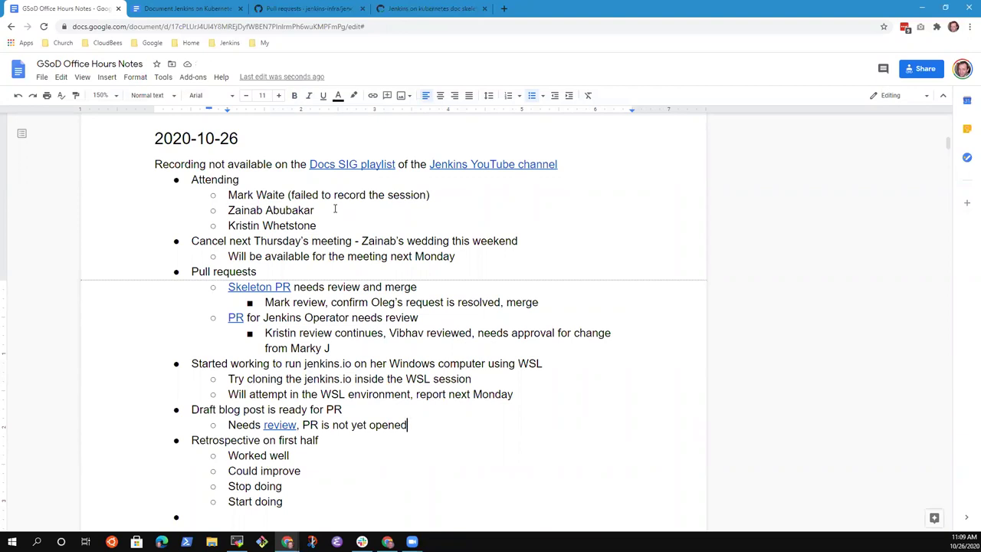
type(", working on this")
key("BackSpace")
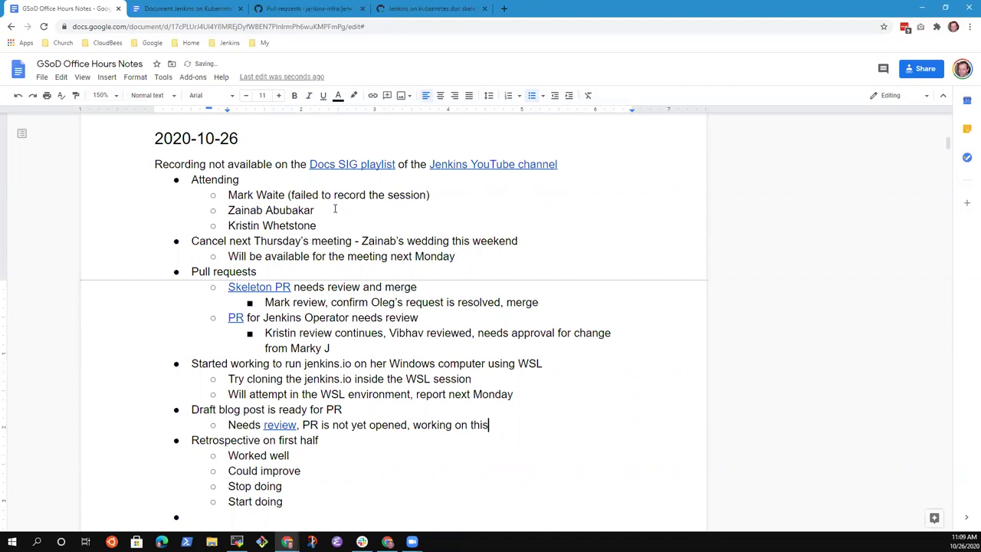
type(",")
key("BackSpace")
key("BackSpace")
type("tomorrow, review ")
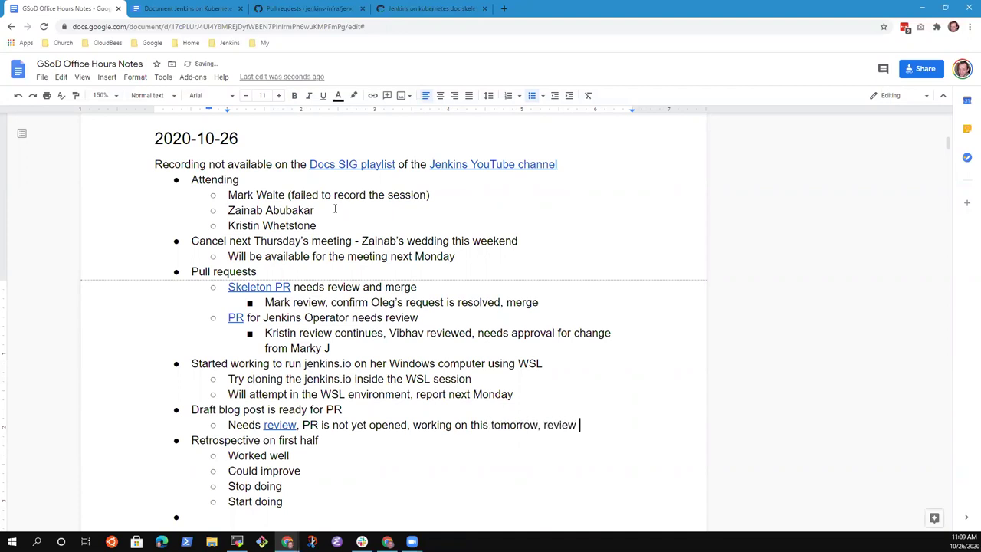
type("before next week")
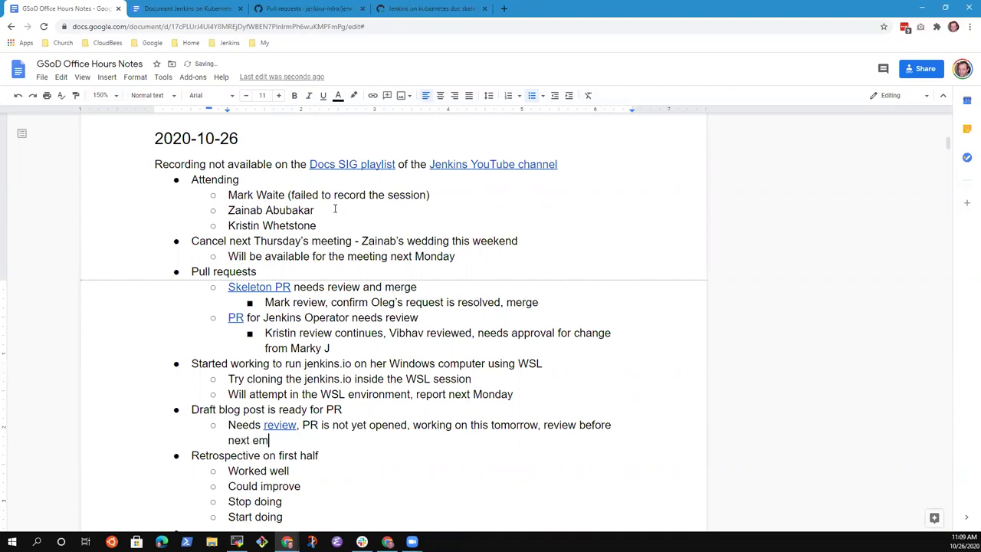
key("BackSpace")
key("BackSpace")
key("BackSpace")
key("BackSpace")
type("meeting")
key("Up")
key("Up")
key("Up")
key("Down")
key("Home")
key("shift+End")
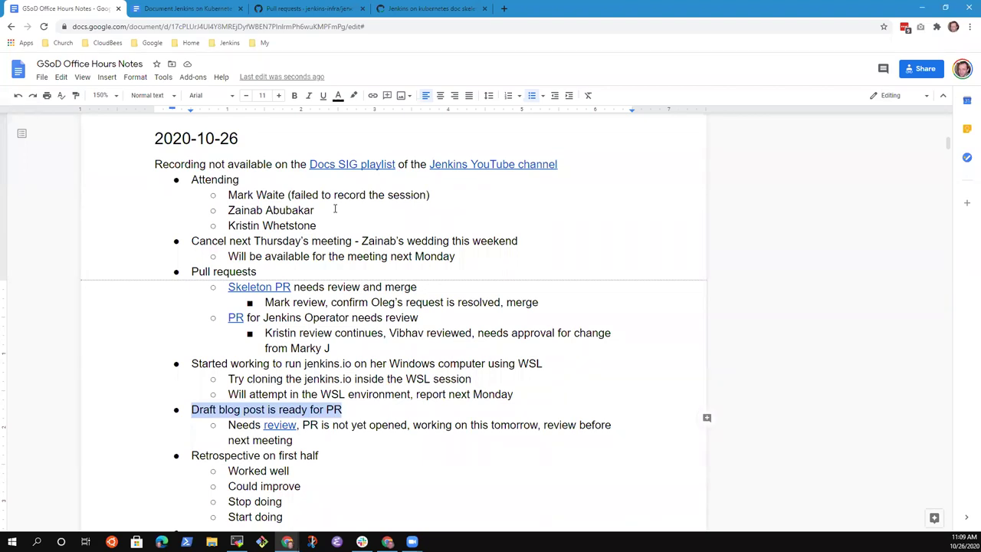
- Under Worked well, credit a contributor's great contributions to the Jenkins on Kubernetes docs
scroll(334, 292, "down", 2)
left_click(333, 354)
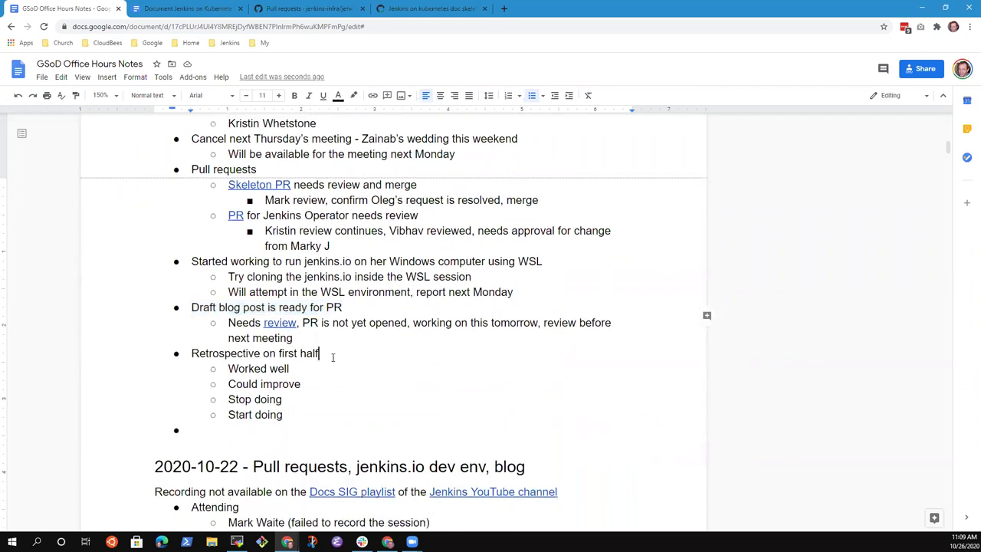
key("Home")
key("shift+End")
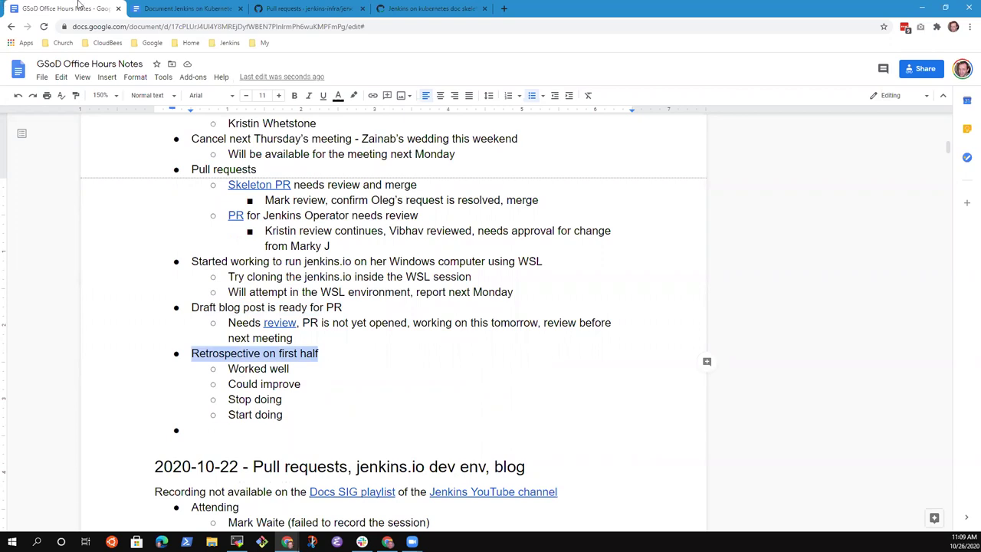
left_click(344, 27)
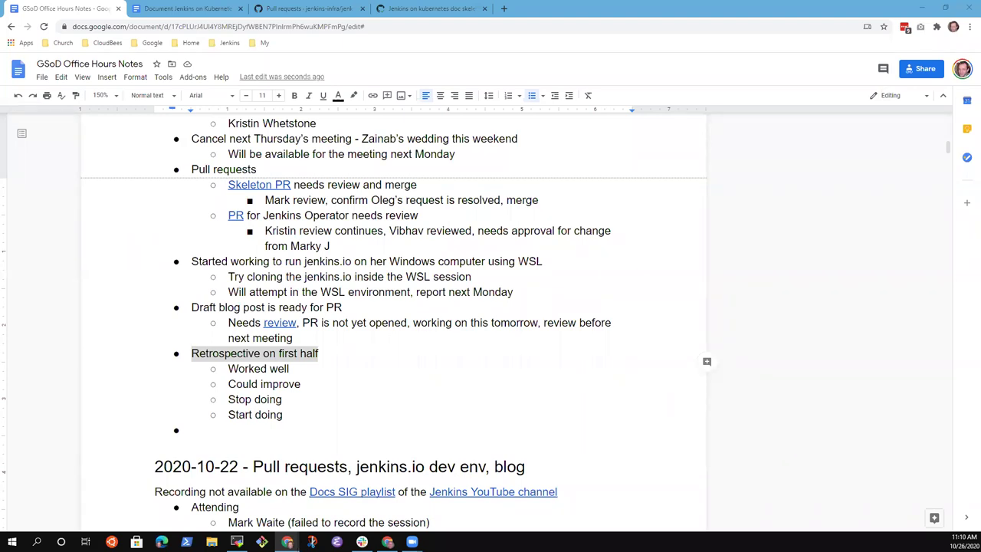
left_click(318, 367)
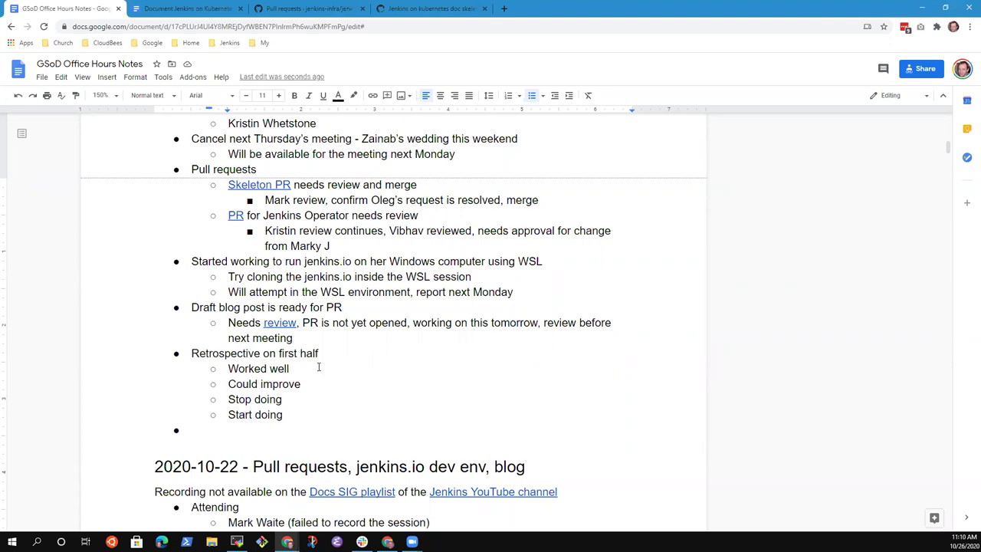
key("Return")
key("Tab")
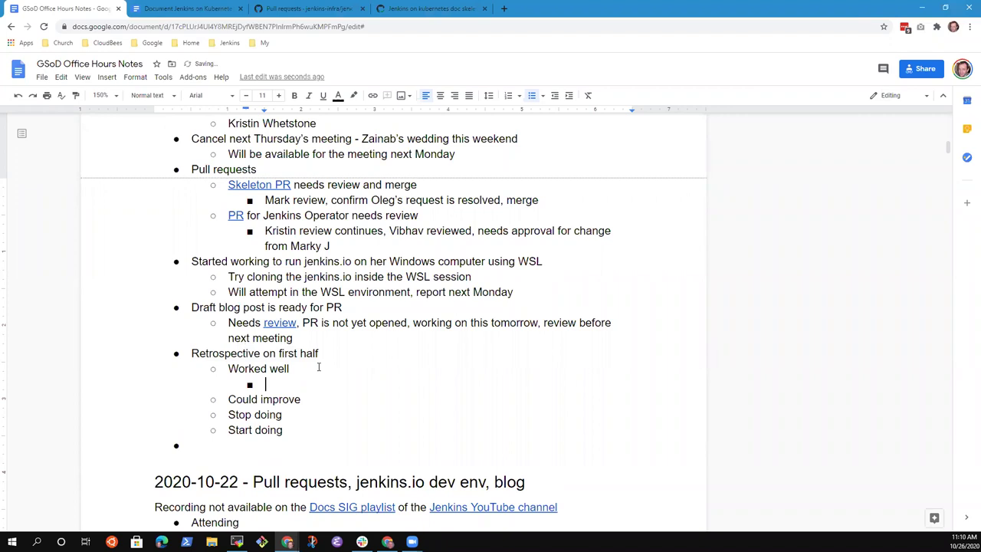
type("Zainab great contrib")
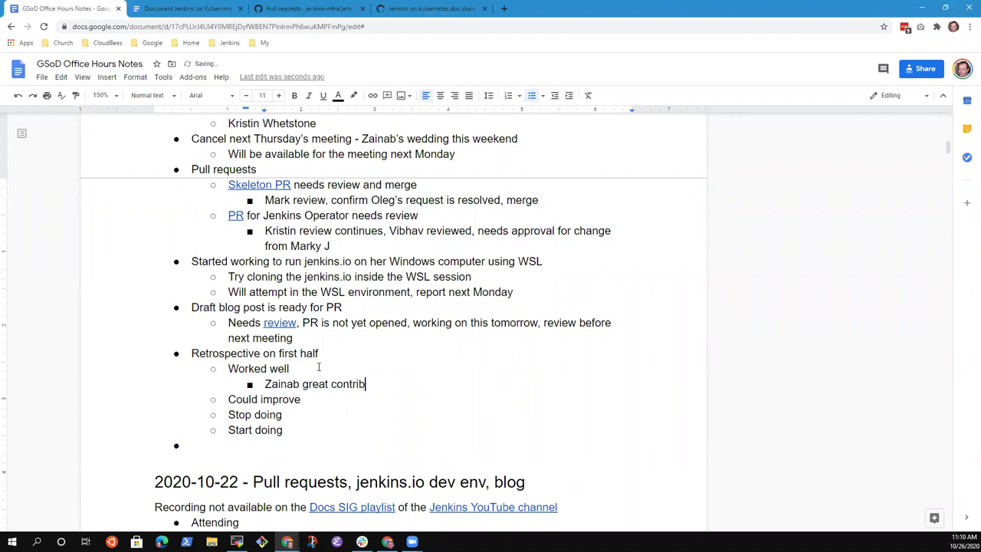
type("utions to the Kube")
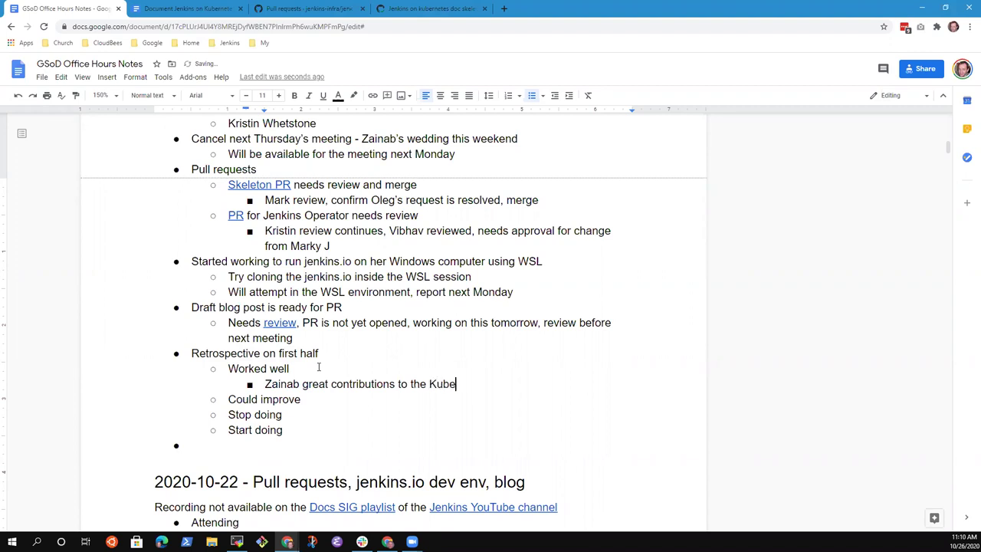
type("rnetes")
key("ctrl+BackSpace")
type("Jenkins on Kuy")
key("BackSpace")
type("bernetes docs")
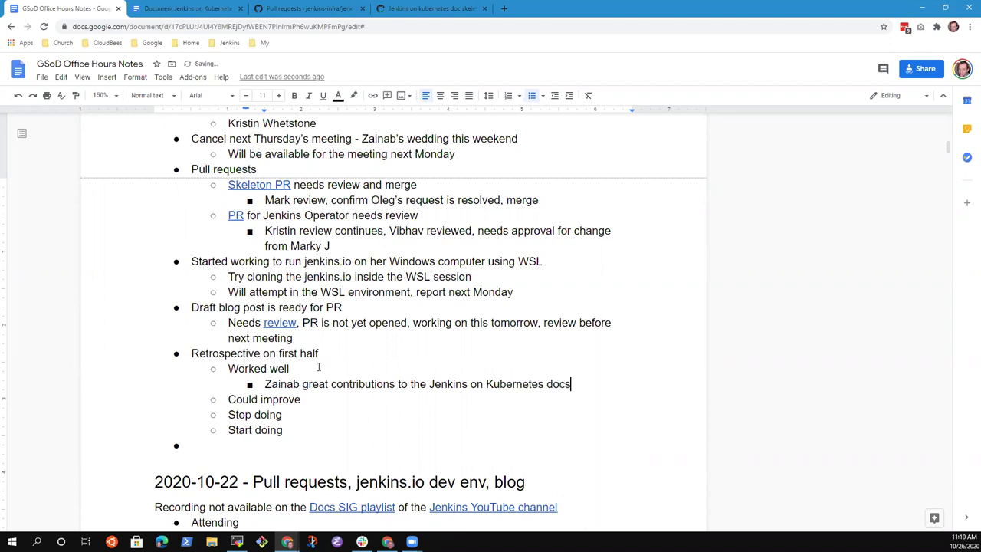
- Add a Could improve point: 'Windows running the site / developing is not as easy as it should be'
key("Return")
key("Tab")
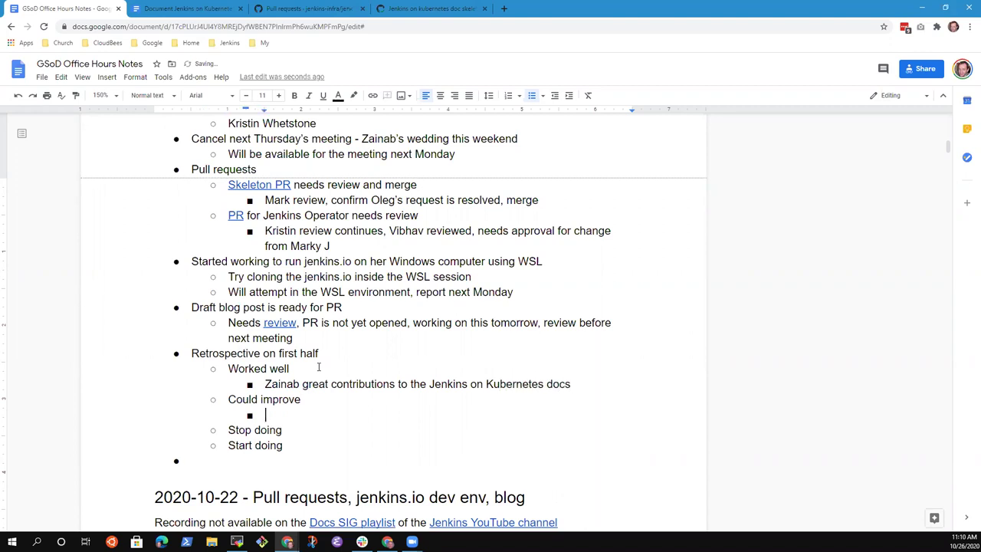
type("Windows running the site")
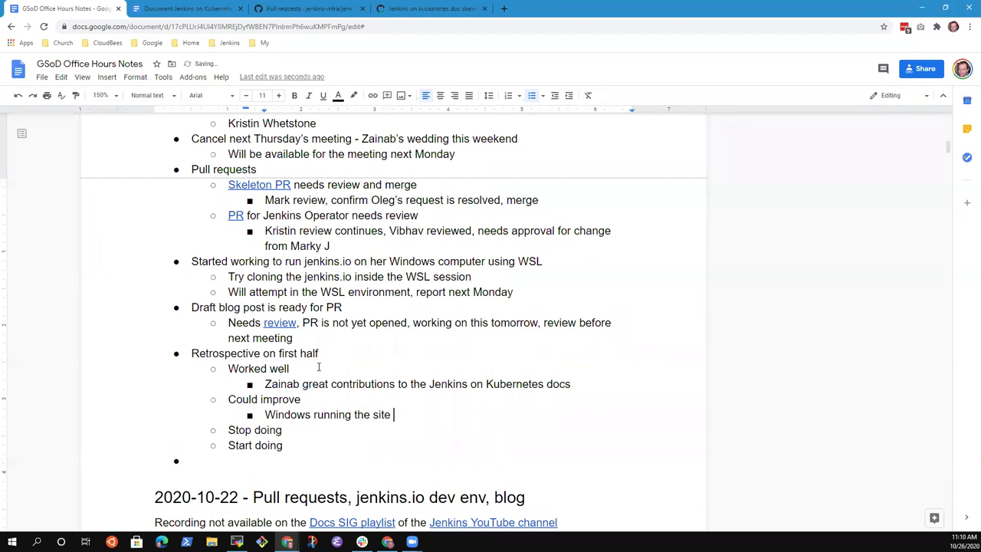
type(" is not as easy as it s")
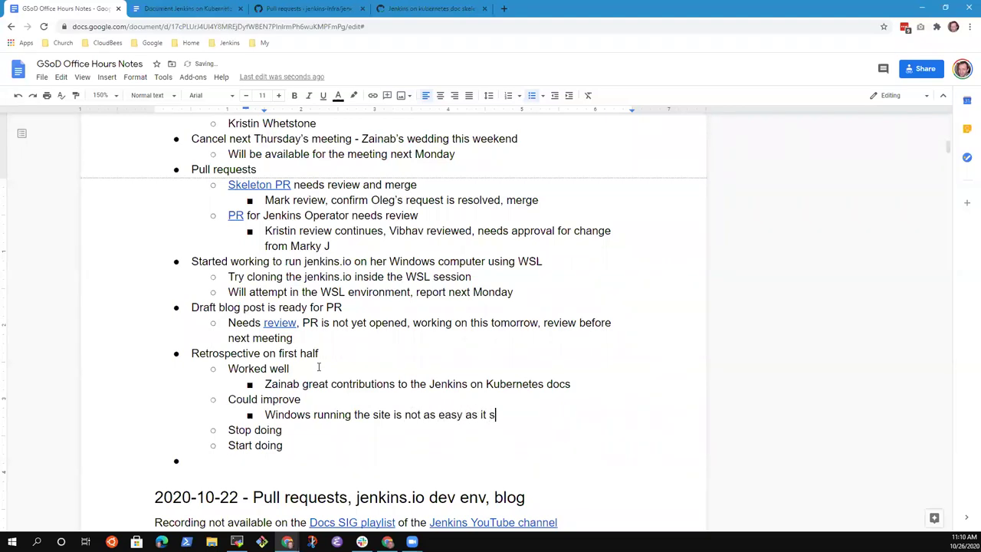
type("hould be")
key("Left")
key("Left")
type("/ developing")
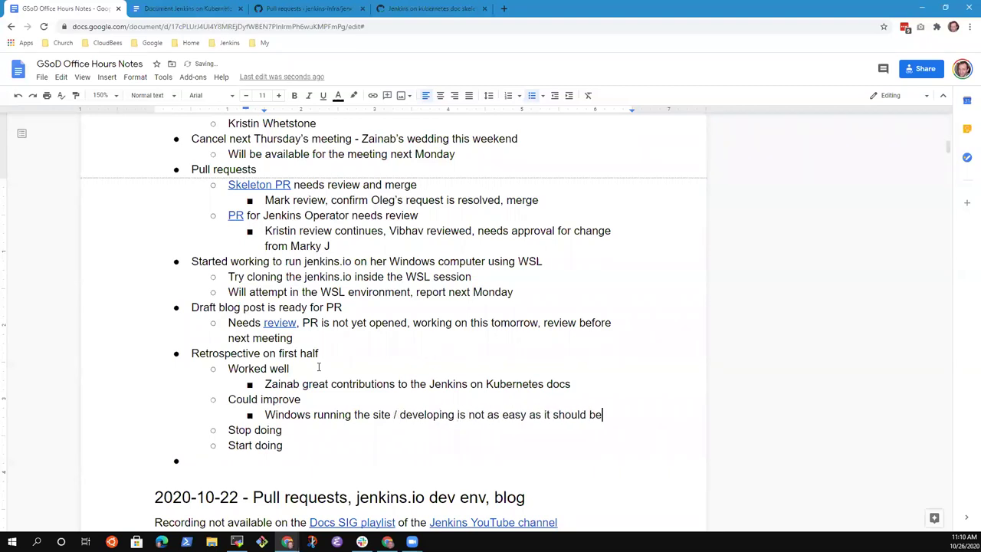
key("End")
- Add the Worked well bullet 'Knowledge sharing sessions worked very well'
key("Return")
type("Shari")
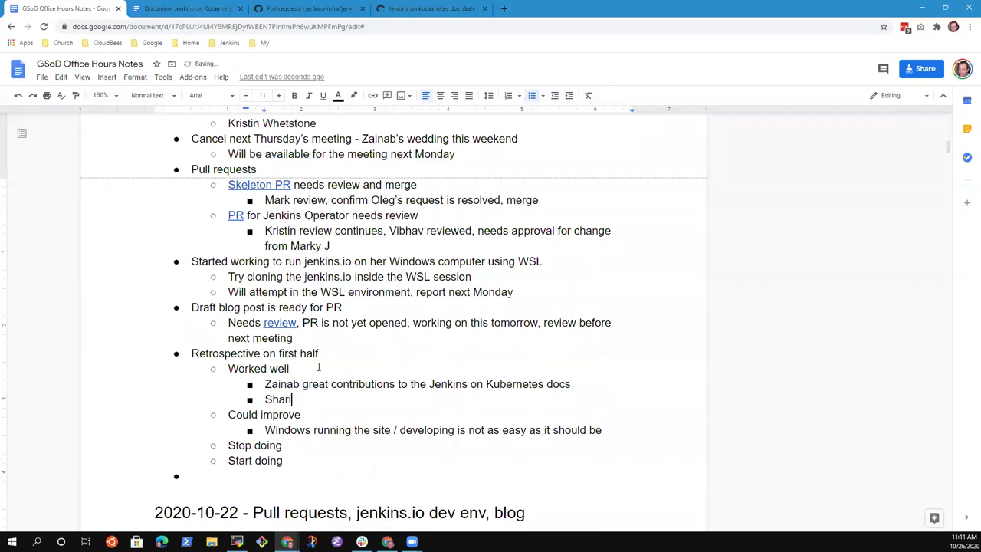
type("ng sessions worked Knowe")
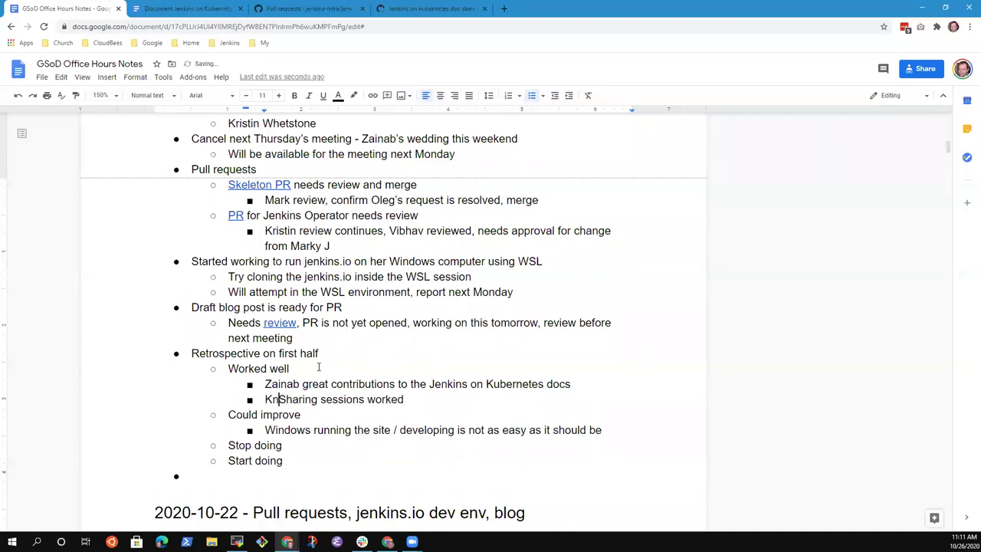
key("BackSpace")
type("ledge")
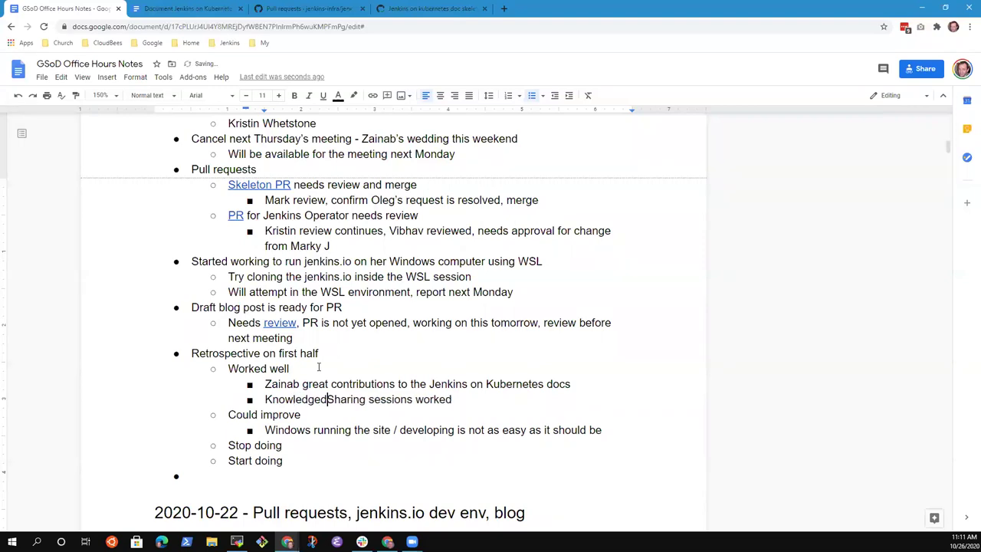
key("Delete")
type("s worked ")
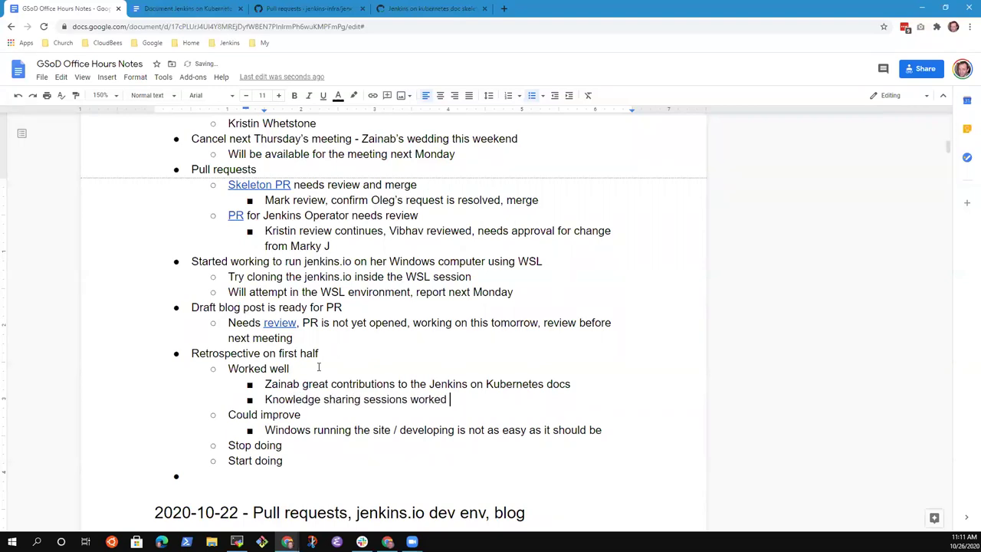
type("very well")
- Add indented sub-bullets 'Helm chart session (two)' and 'Katacoda (one)'
key("Return")
key("Tab")
type("Helm ")
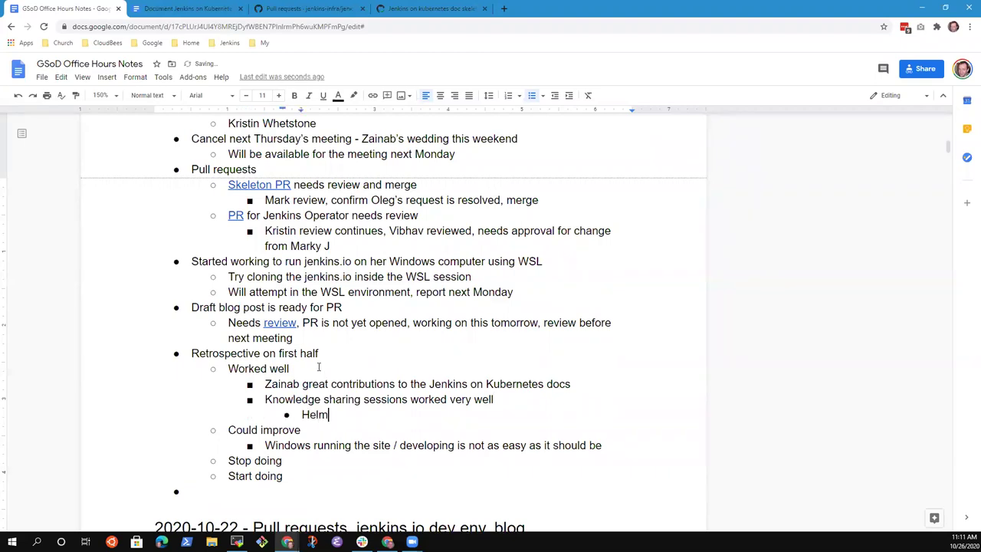
type("charts")
key("BackSpace")
key("BackSpace")
type("session (two)")
key("Return")
type("Kara")
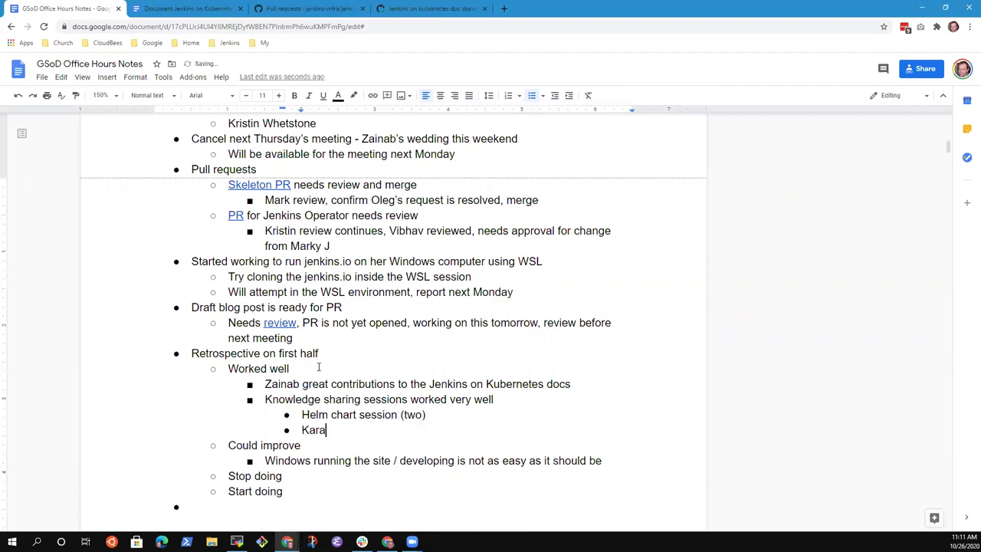
key("BackSpace")
key("BackSpace")
type("tacoda (one)")
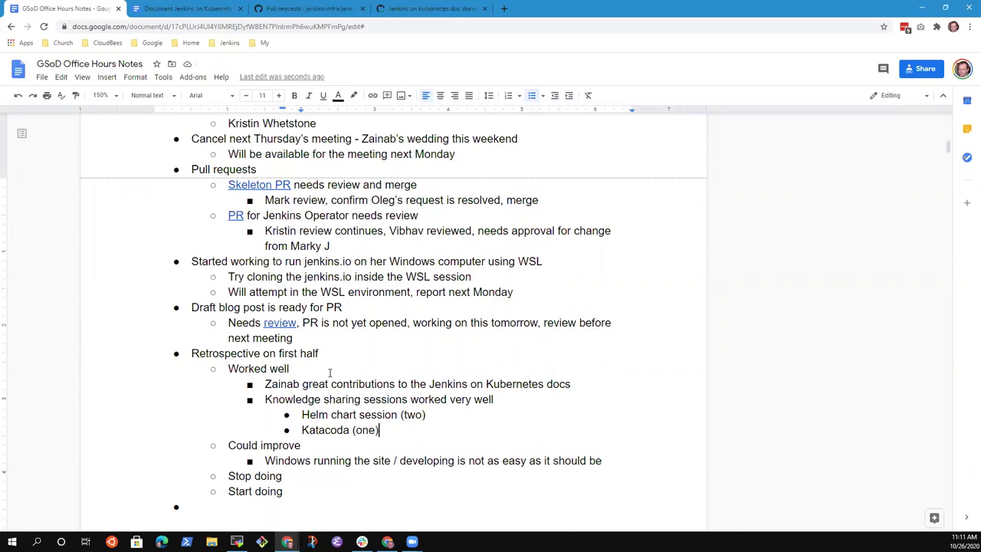
- Pluralise the Helm line to 'Helm chart sessions (two)'
key("shift+End")
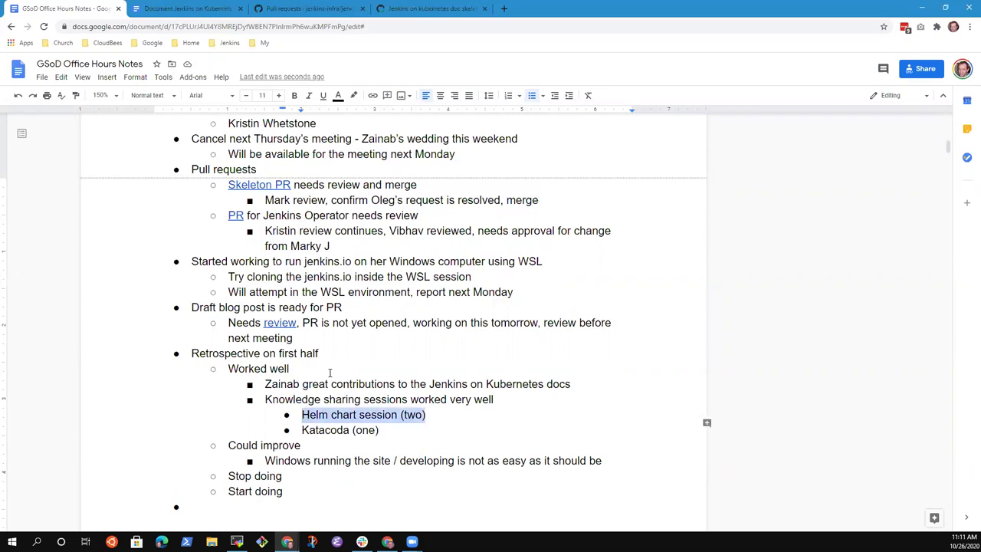
key("Left")
key("ctrl+Right")
key("Left")
type("s")
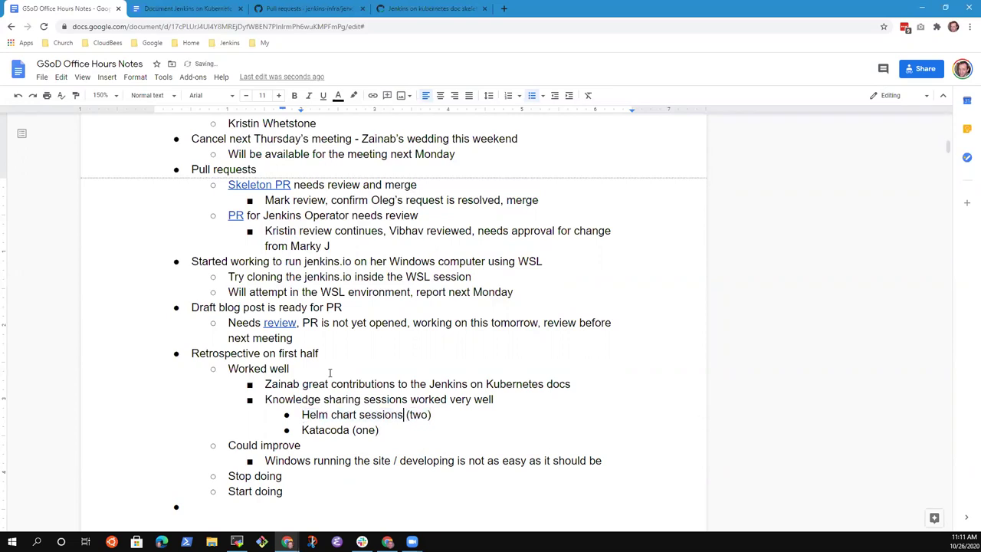
key("Down")
- Add sub-bullet 'Webinar for Hacktoberfest Docs contributions' with nested 'Running jenkins.io on your site'
key("Return")
type("We")
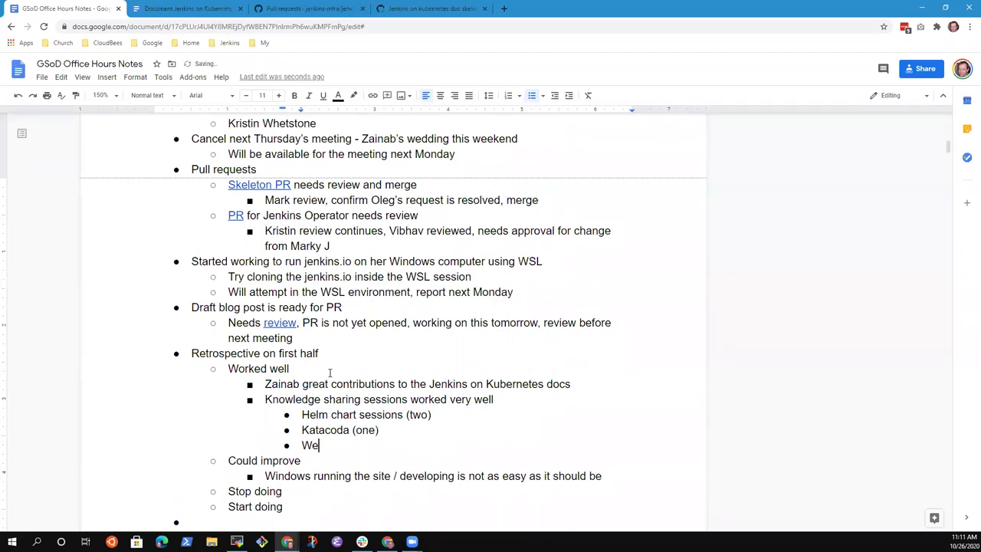
type("binar for Hackttoberfe")
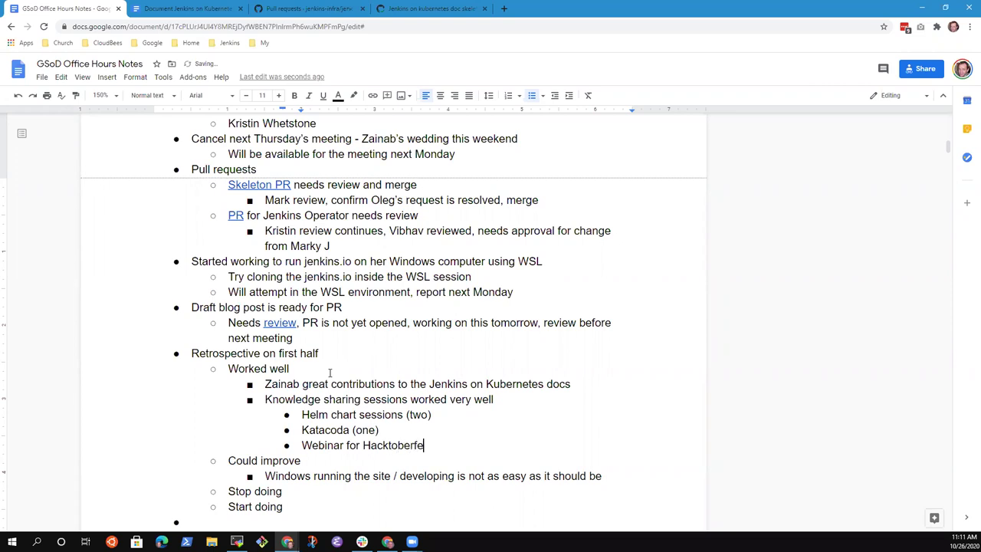
type("st Docs contributions")
key("Return")
key("Tab")
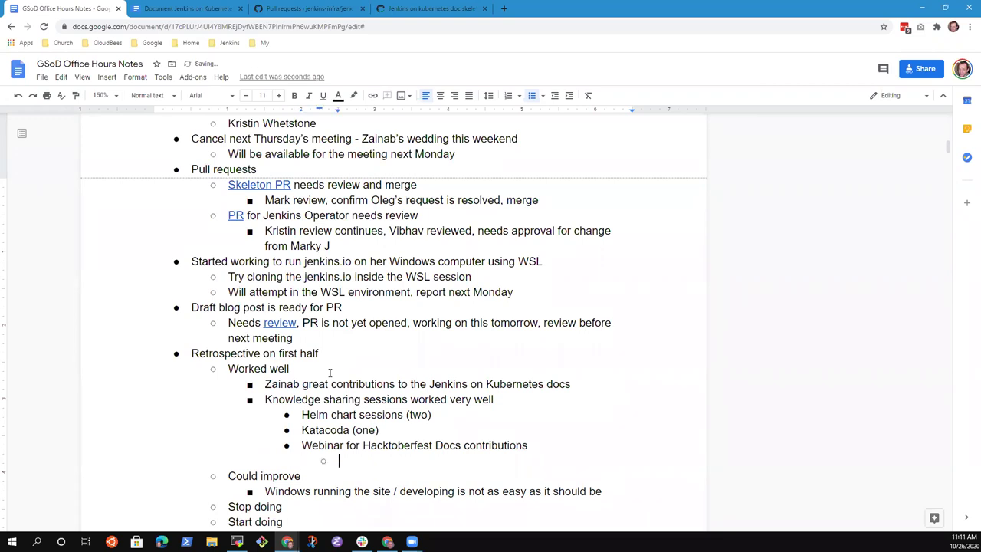
type("Running jenkins.")
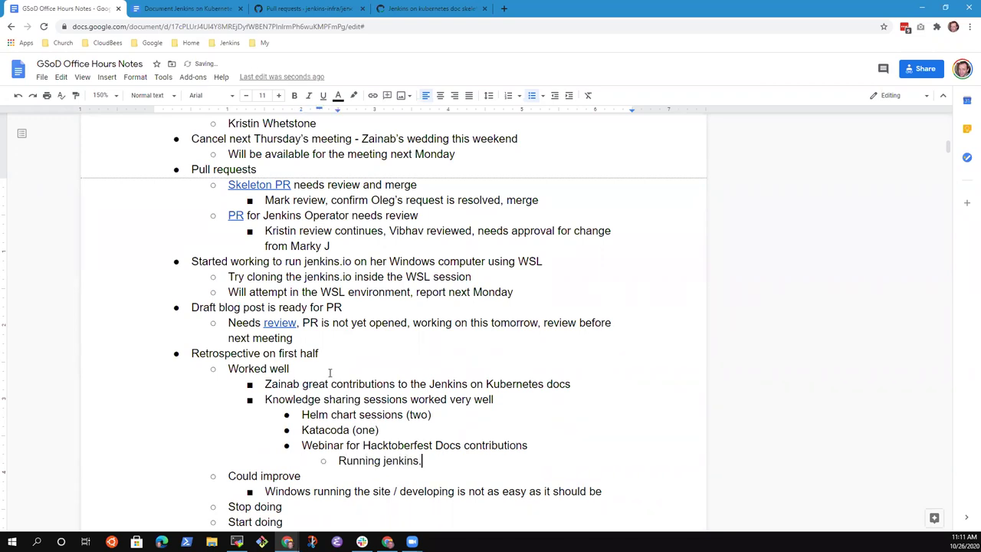
type("io on your site")
- Below Running jenkins.io, add outdented point 'Twice weekly meetings are a great help'
key("Down")
key("Down")
key("Down")
key("Up")
key("Up")
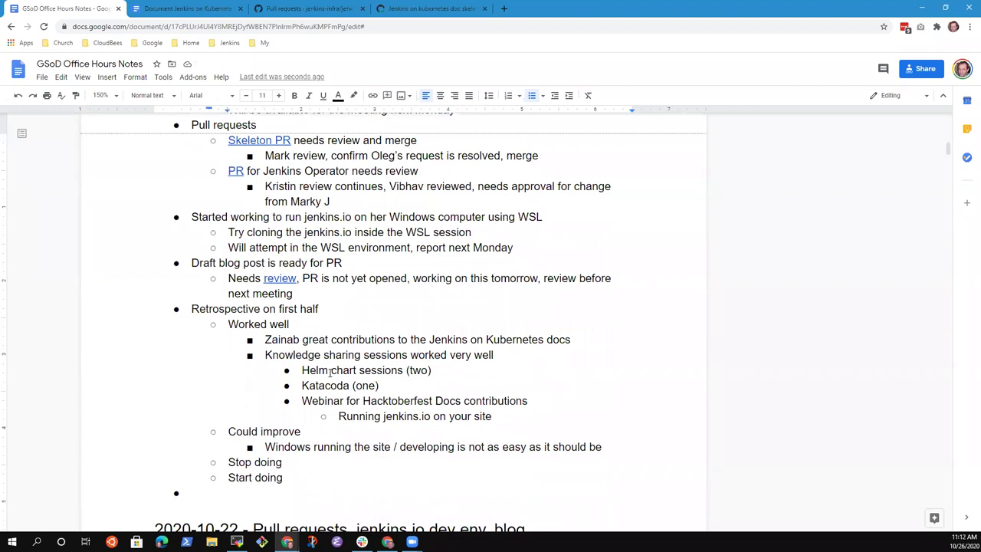
key("Up")
key("End")
key("Return")
key("shift+Tab")
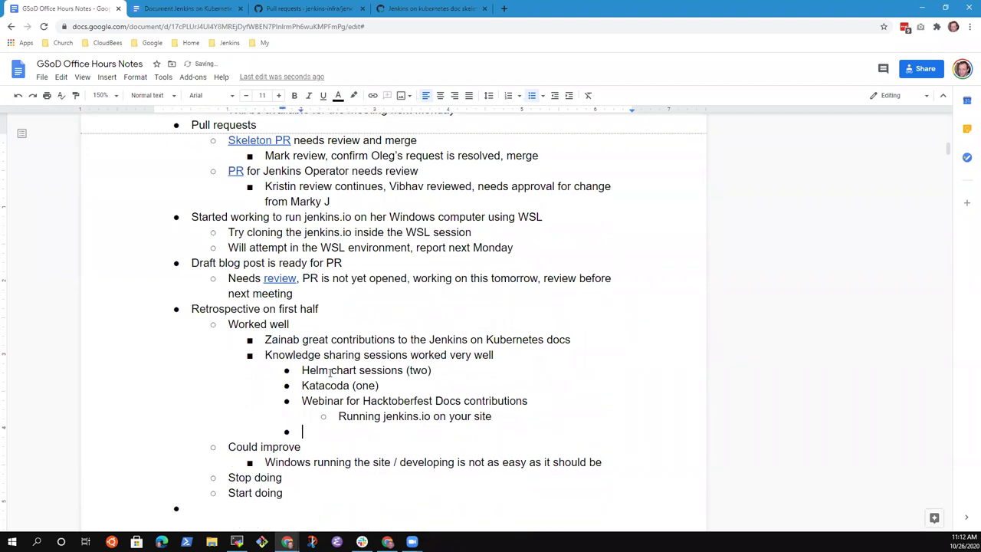
key("shift+Tab")
type("Twice weekly meetings ")
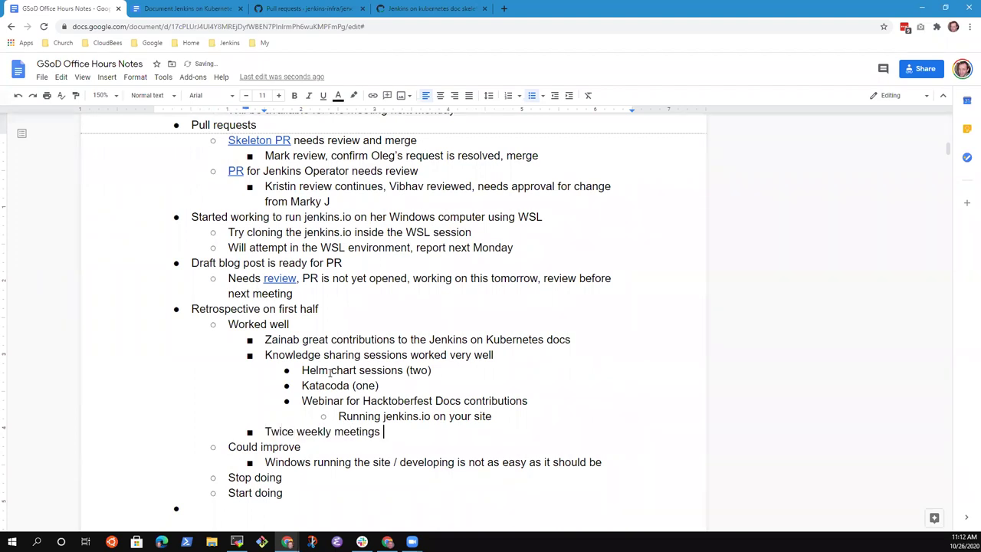
type("are a greathelp")
key("ctrl+BackSpace")
key("ctrl+BackSpace")
type("great help")
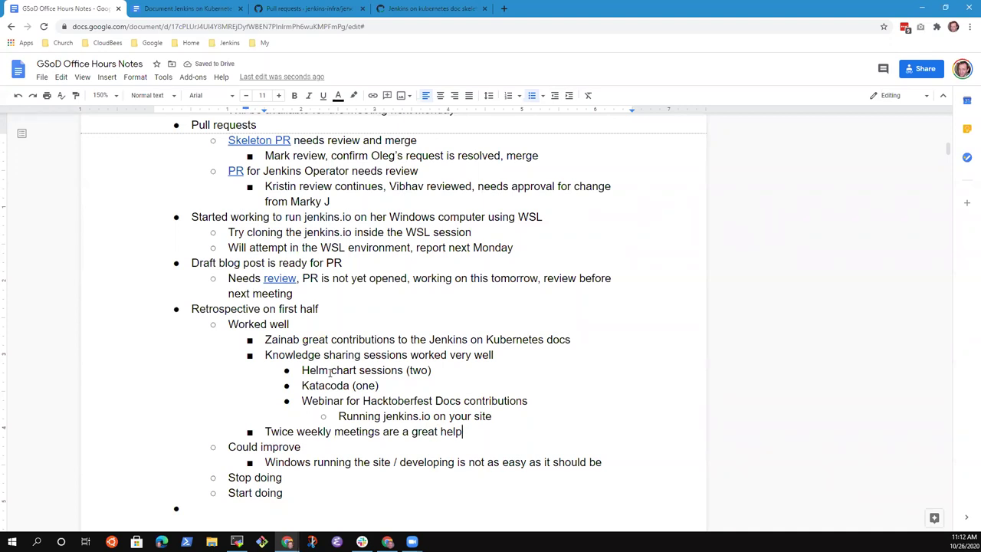
- Add point 'Multiple mentors have allowed absence of one mentor and still have a mentor team to support'
key("Return")
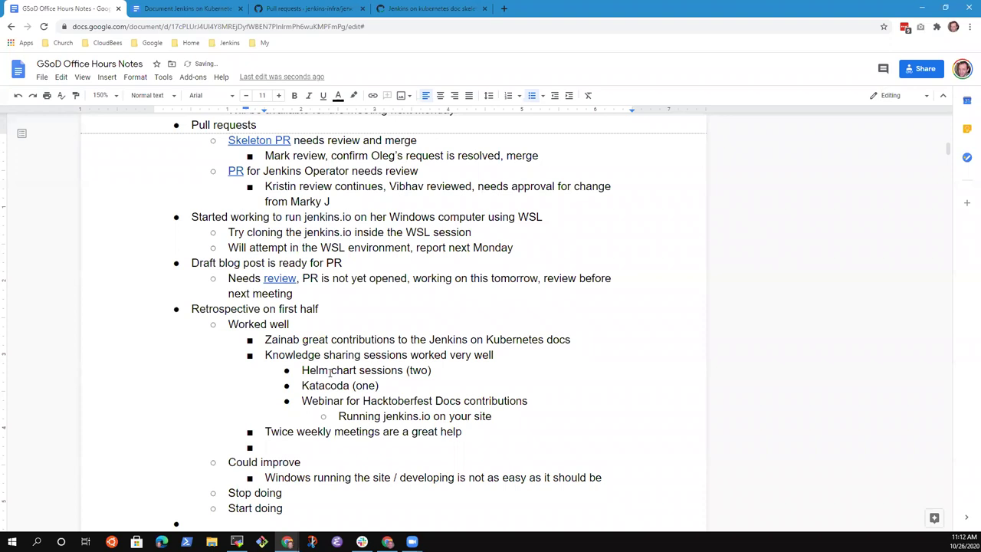
type("Multiple mentors has")
key("ctrl+BackSpace")
type("ha")
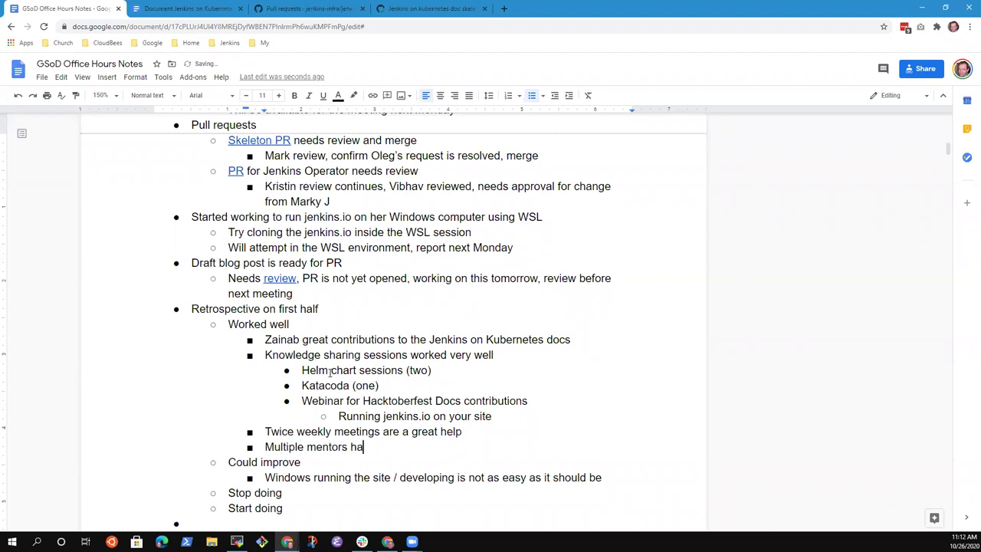
type("ve allowed absence of on")
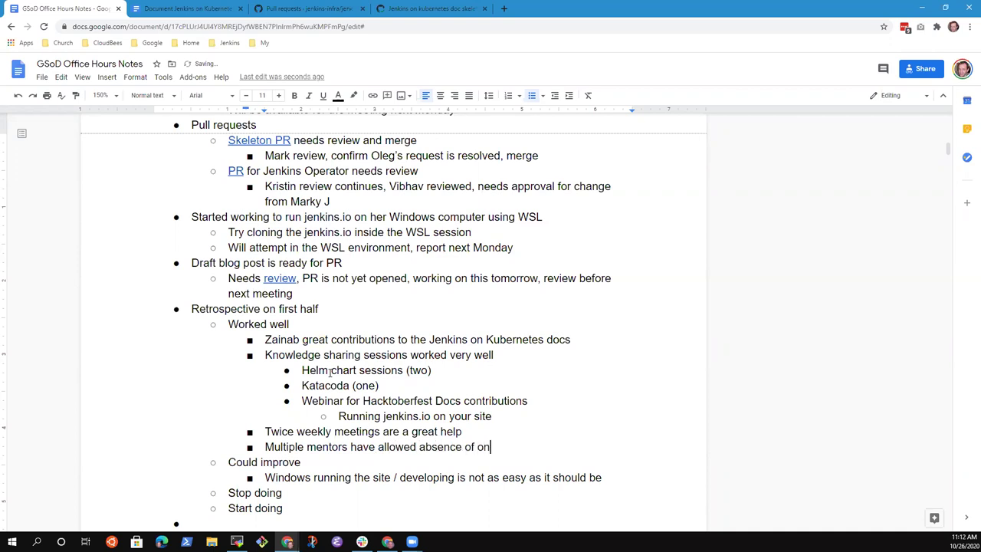
type("e mentors")
key("BackSpace")
type("and still have a")
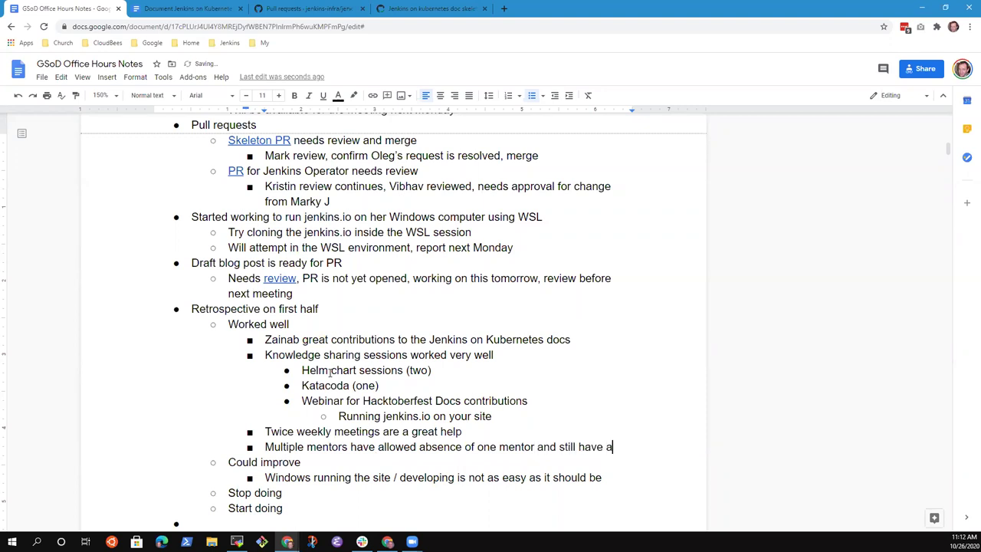
type(" mentor team ")
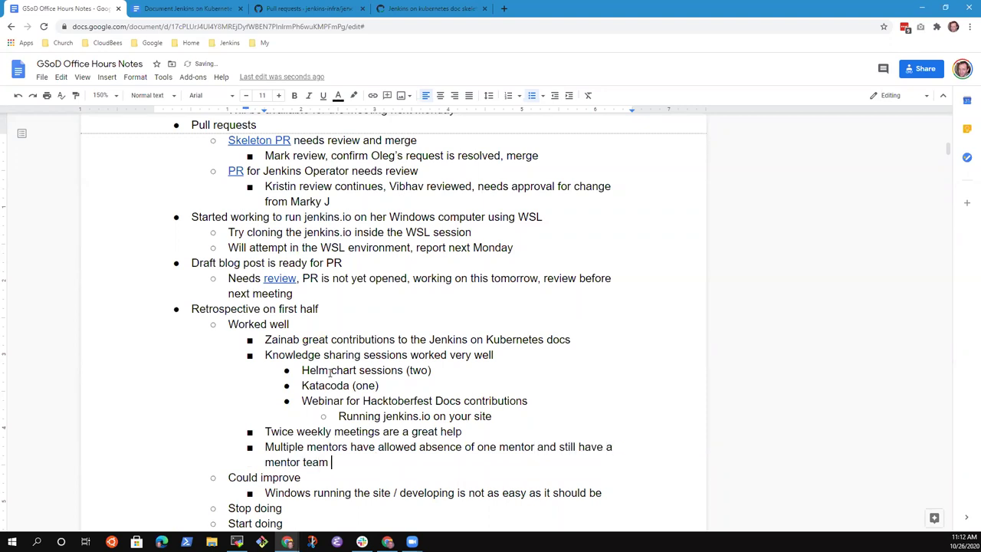
type("to support")
- Add the Worked well point 'Moving reviews forward reasonably'
scroll(330, 371, "down", 2)
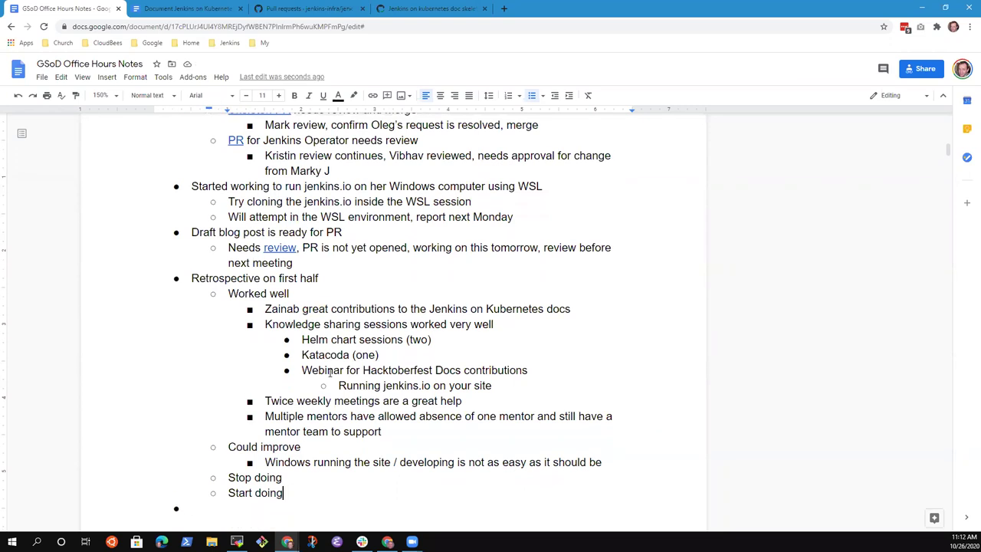
key("Down")
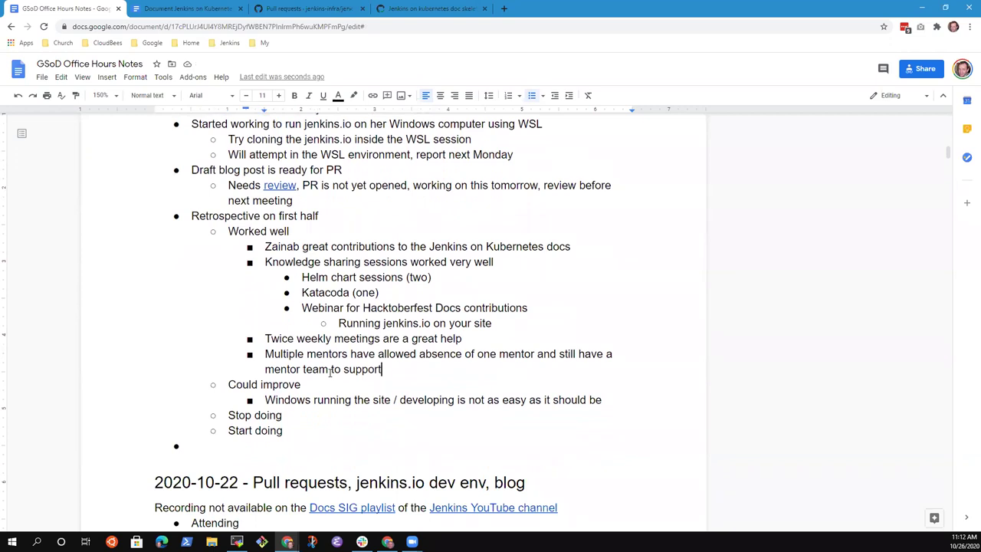
key("Return")
type("Movign")
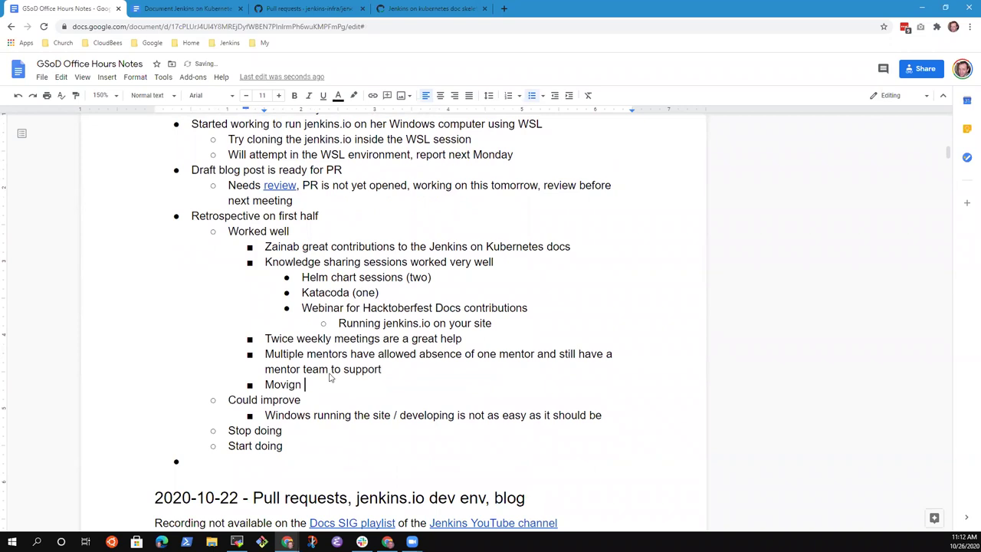
key("ctrl+BackSpace")
type("Moving reviews forwar")
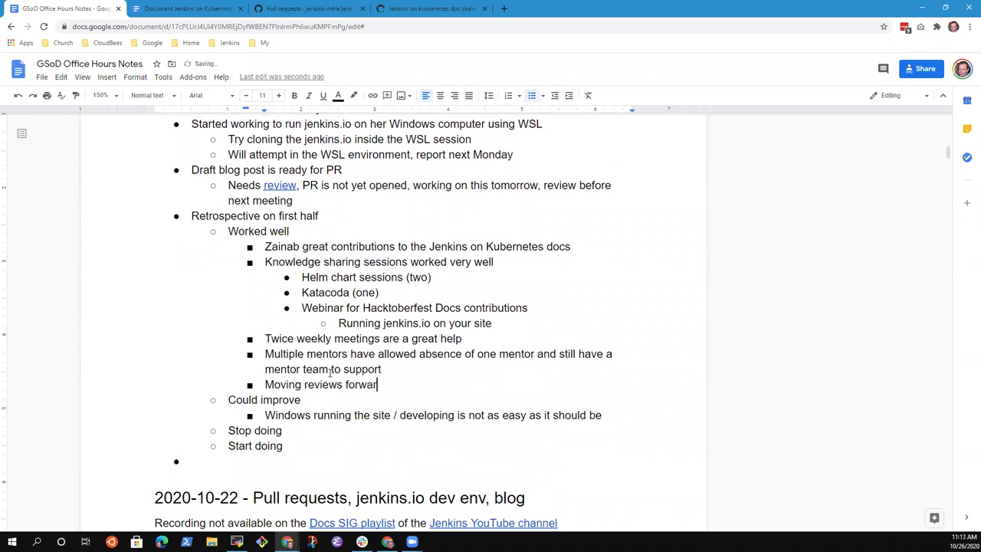
type("d reasonably")
- Add a Could improve sub-bullet 'More timely reviews' after the Windows running line
key("Down")
key("Down")
key("Down")
key("Up")
key("Return")
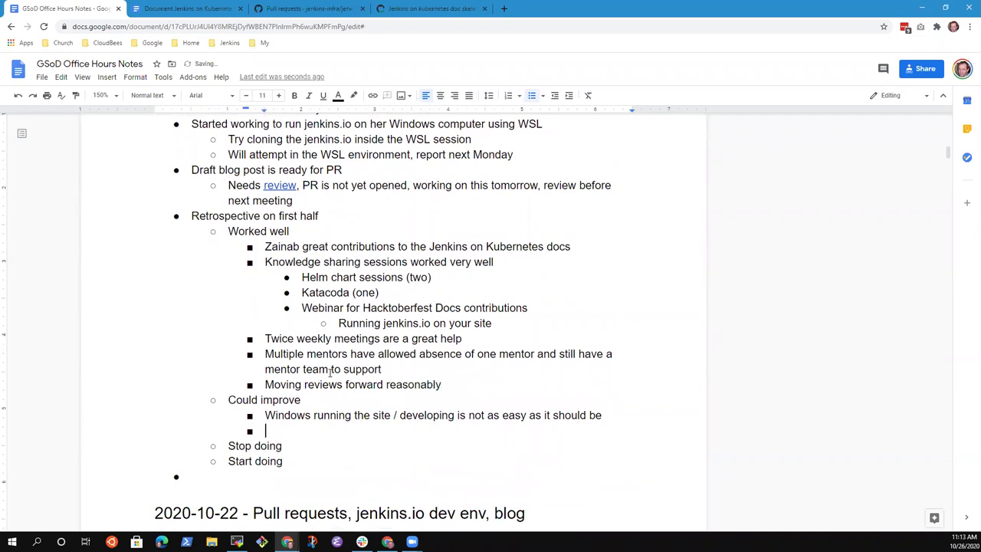
type("Timely reviews")
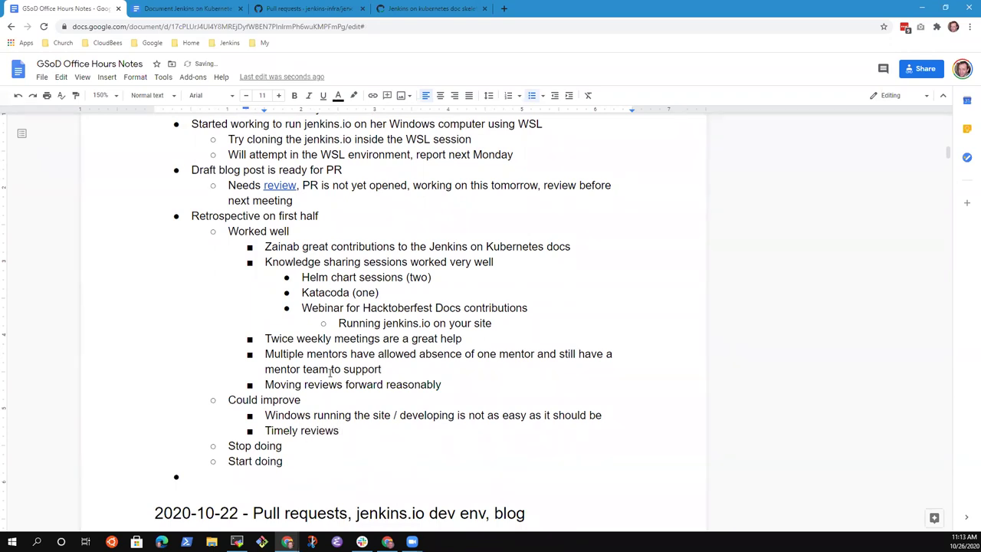
key("ctrl+BackSpace")
key("ctrl+BackSpace")
type("More timel")
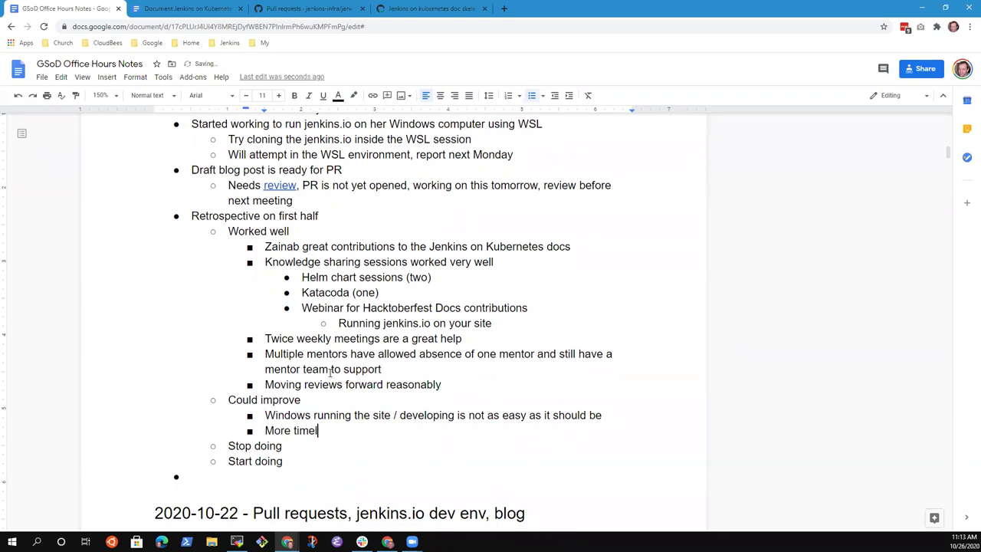
type("y reviews")
- Reword it to 'More prompt reviews by mentors', adding a parenthetical note naming one mentor
key("ctrl+Left")
key("ctrl+Left")
key("ctrl+shift+Right")
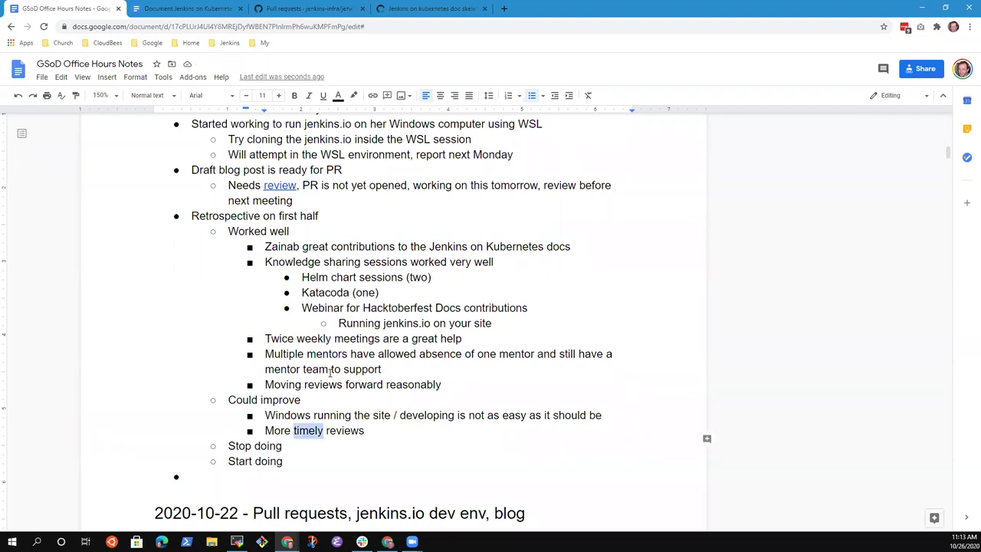
type("prompt")
key("End")
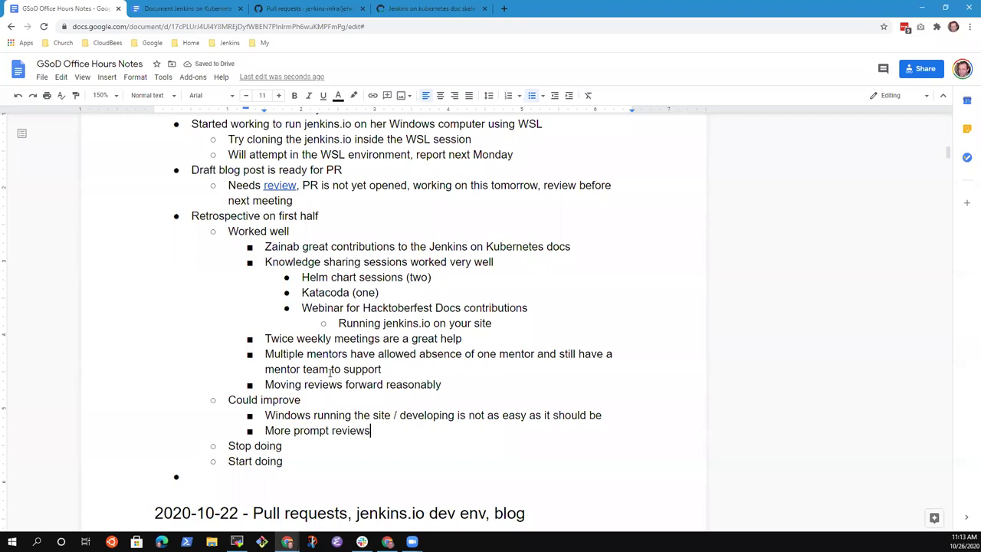
type("are a help")
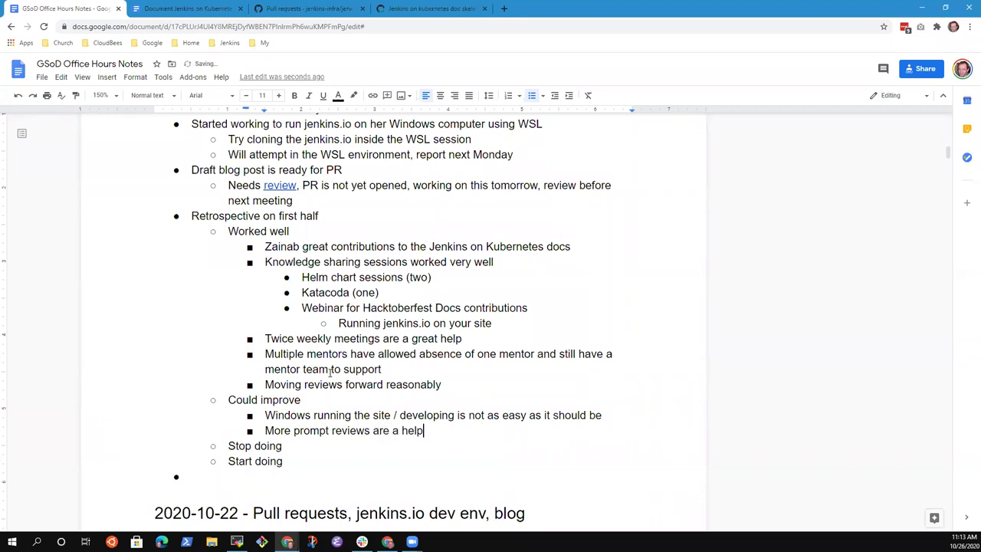
key("BackSpace")
key("BackSpace")
key("BackSpace")
key("BackSpace")
key("BackSpace")
key("BackSpace")
key("BackSpace")
key("BackSpace")
key("BackSpace")
key("BackSpace")
type("by mentors (Mark")
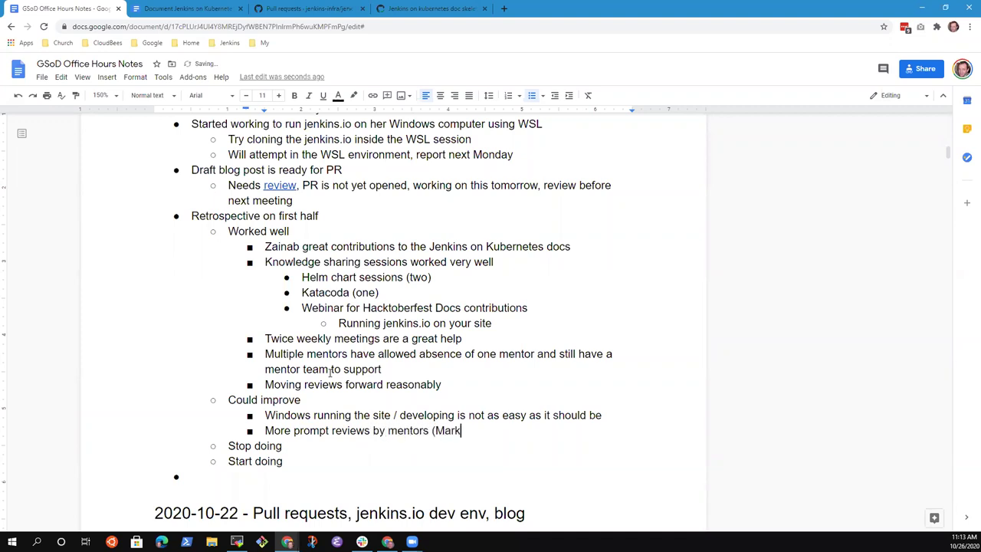
type(", this means you)")
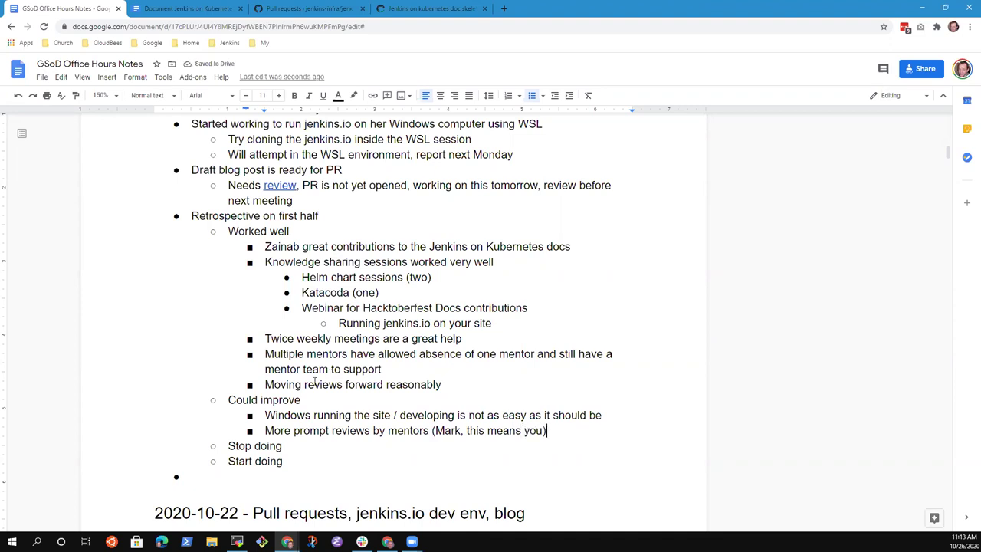
- Under Start doing, add sub-bullet 'Surprised that we haven't need a cloud solution yet'
key("Up")
key("Up")
key("Up")
key("Down")
key("Down")
key("Down")
key("End")
key("Return")
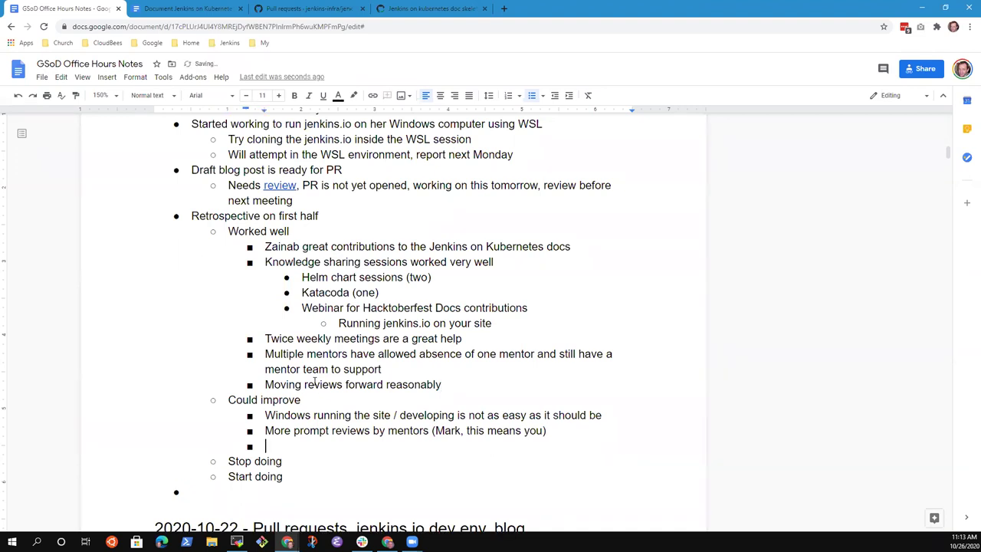
key("BackSpace")
key("BackSpace")
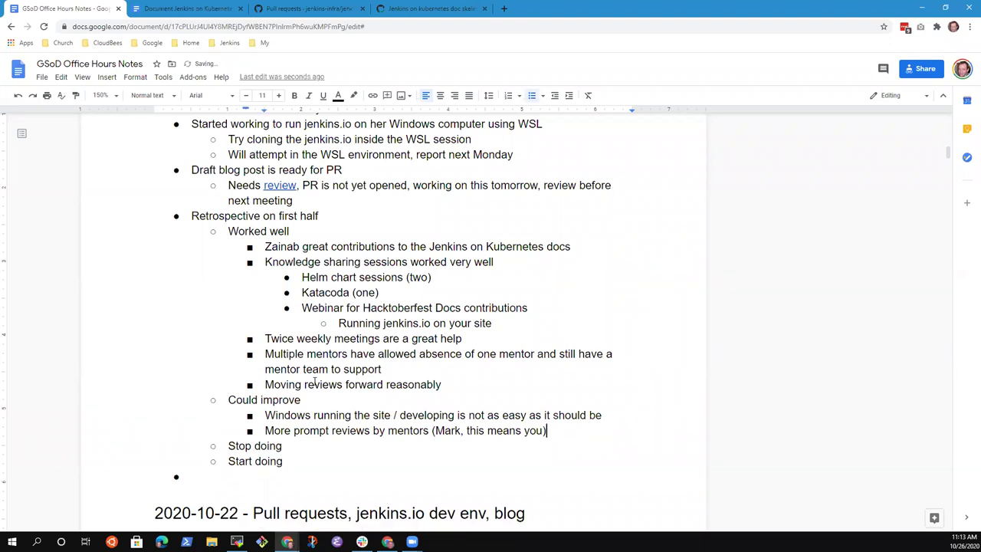
key("Return")
key("Tab")
type("Su")
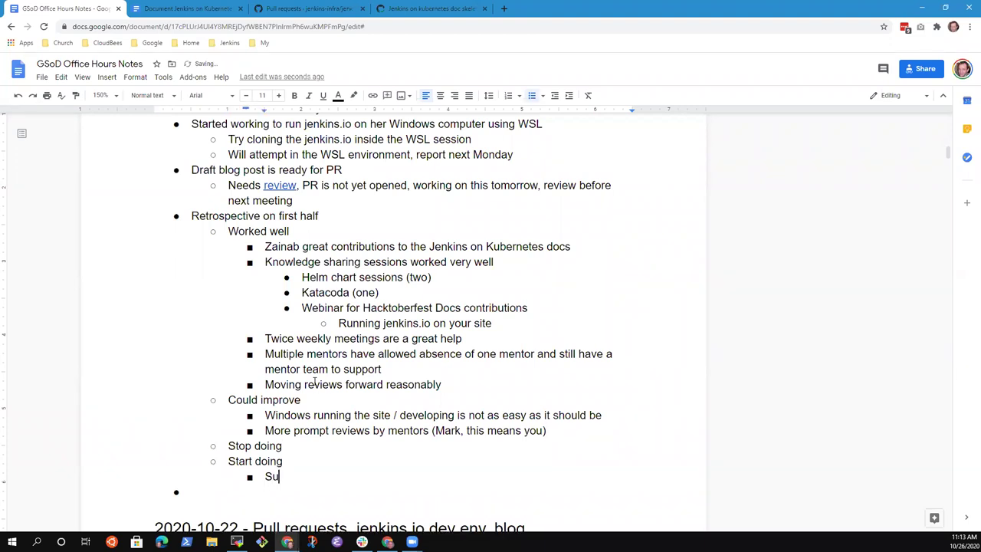
type("rprised that we ")
type("haven't need")
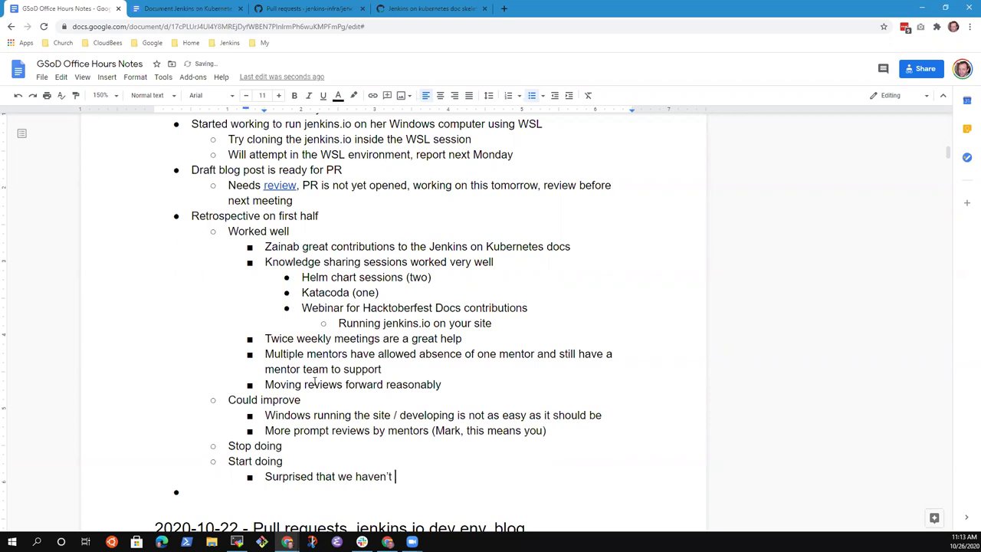
type(" a cloud solution yet")
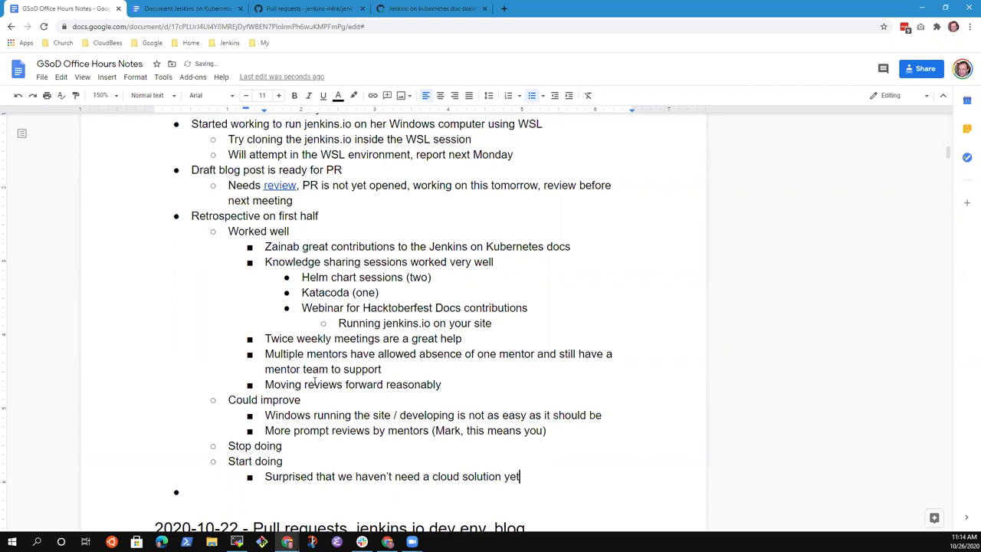
key("Up")
key("Up")
key("Up")
- Add a bullet crediting the contributor: ''s work with minikube is great and does not require a cloud provider'
key("Return")
type("Zainabn")
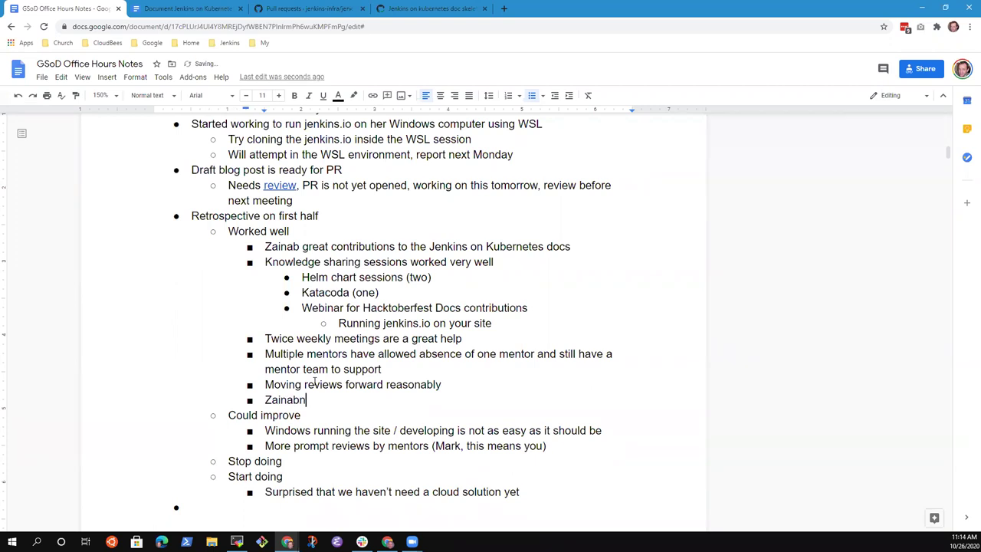
key("BackSpace")
type("'s work with mini")
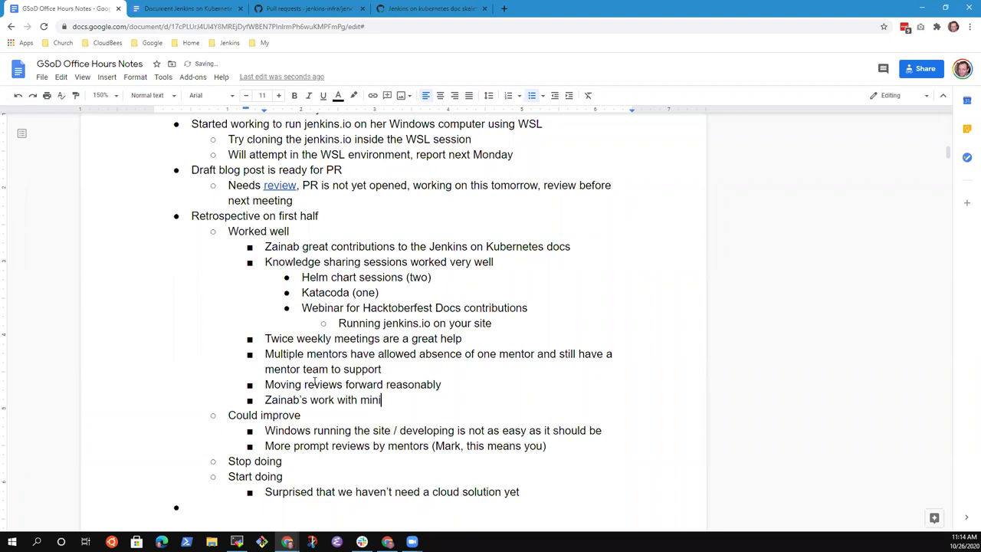
type("kube is great and d")
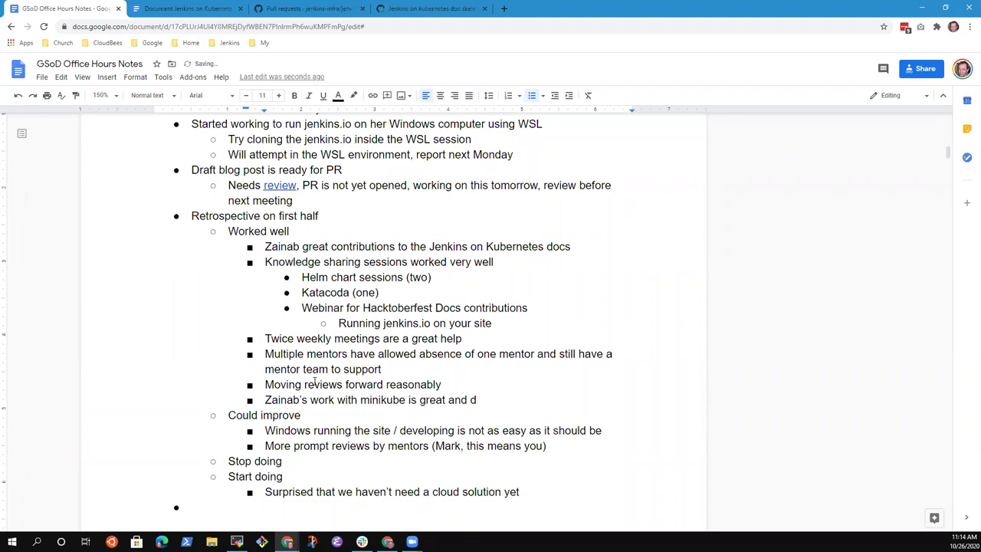
type("oes not require a cloud pro")
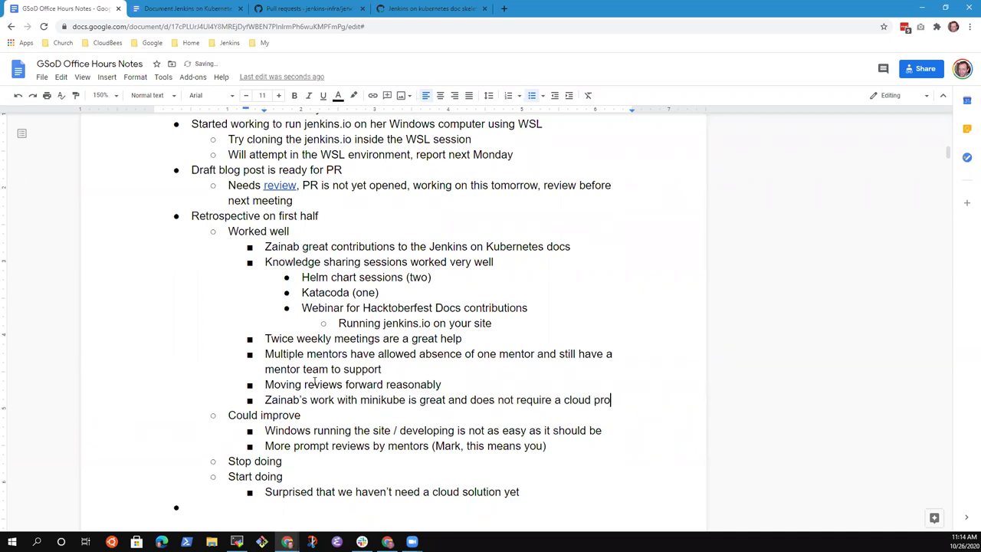
type("vider")
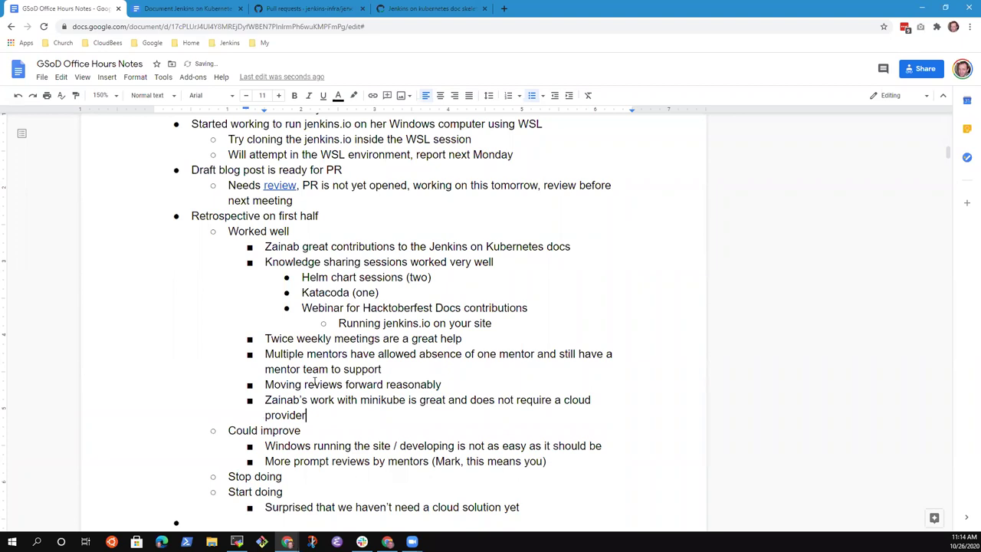
- Edit the bullet to read ''s work with minikube without a cloud provider'
key("ctrl+Left")
key("ctrl+Left")
key("ctrl+shift+Left")
key("BackSpace")
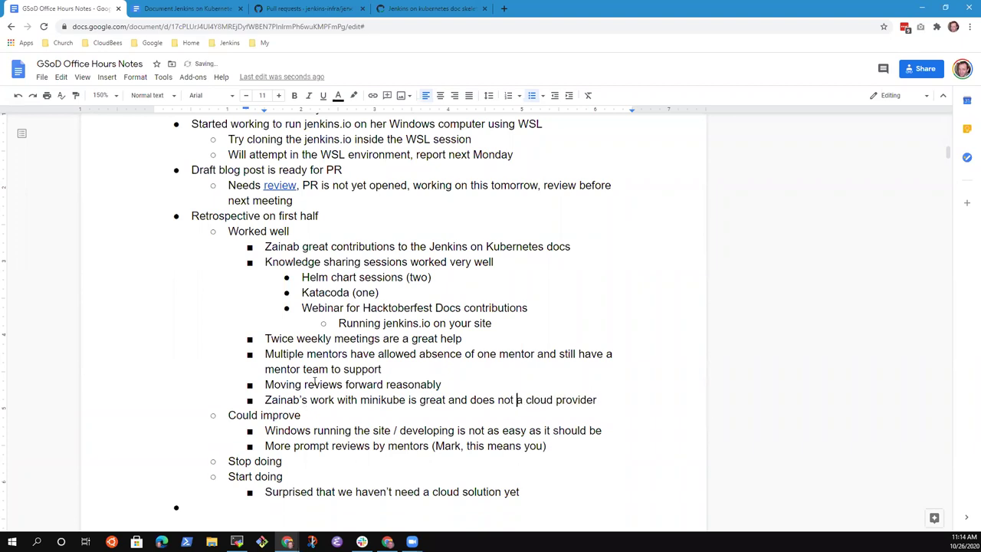
key("ctrl+shift+Left")
key("ctrl+shift+Left")
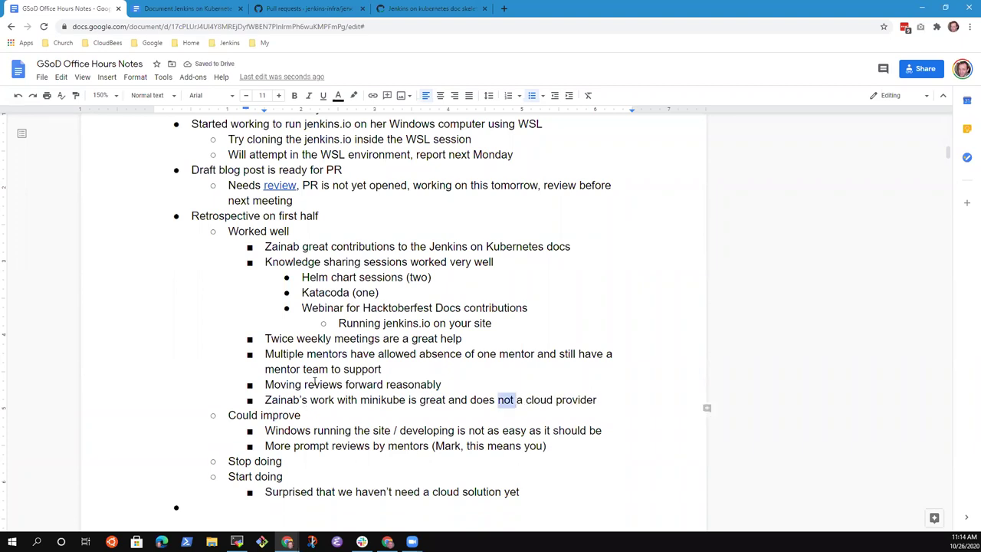
type("without")
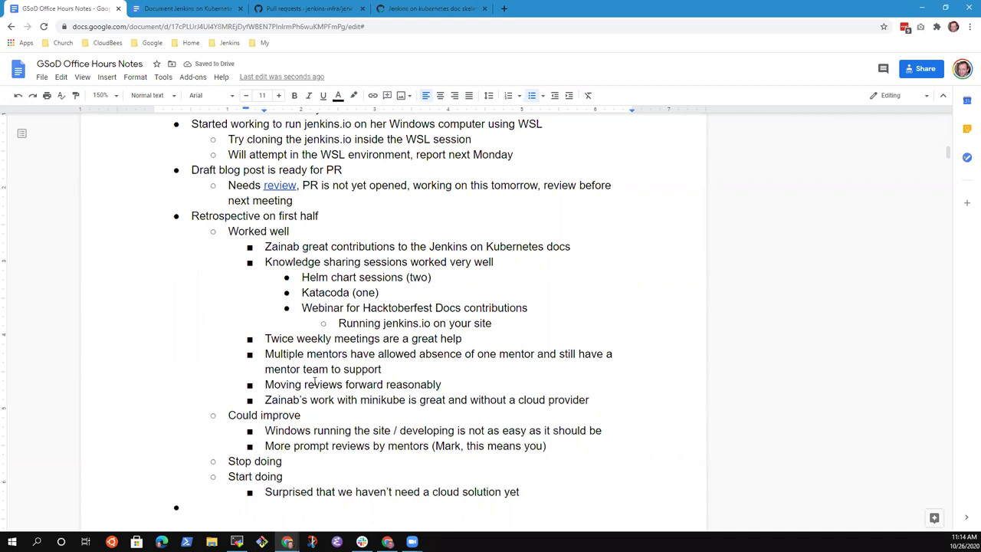
key("ctrl+Left")
key("ctrl+Left")
key("ctrl+Left")
key("ctrl+shift+Left")
key("ctrl+shift+Left")
key("ctrl+shift+Left")
key("BackSpace")
key("End")
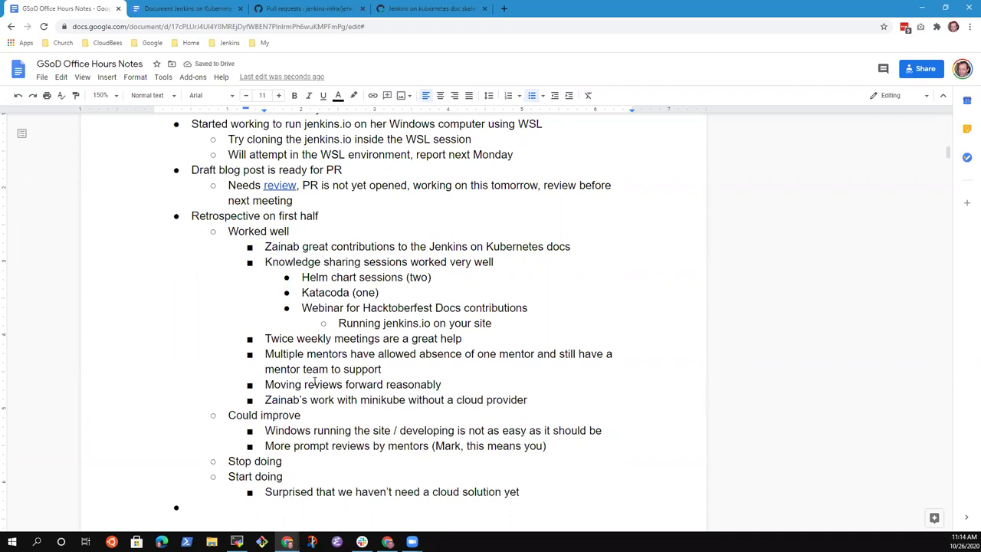
key("Down")
key("Down")
key("Down")
- Add Could improve sub-bullet 'Reference links to knowledge sharing sessions in the notes'
key("End")
key("Return")
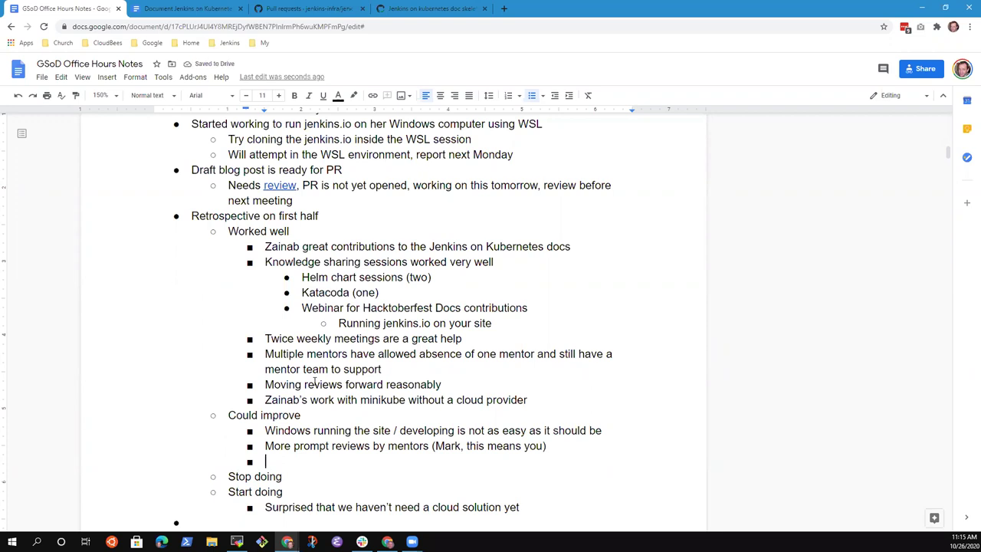
type("Reference ")
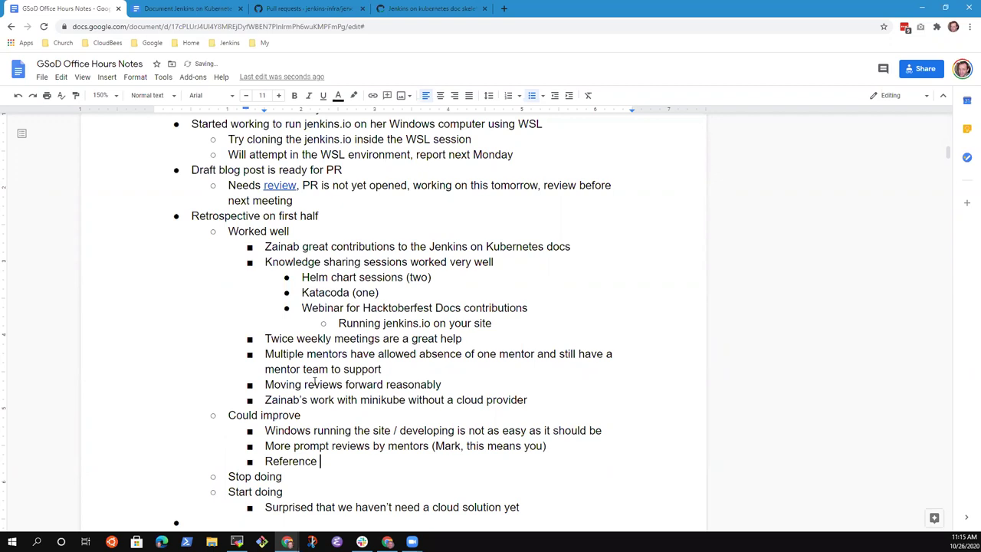
type("links to sessions")
key("ctrl+BackSpace")
type("knowledge")
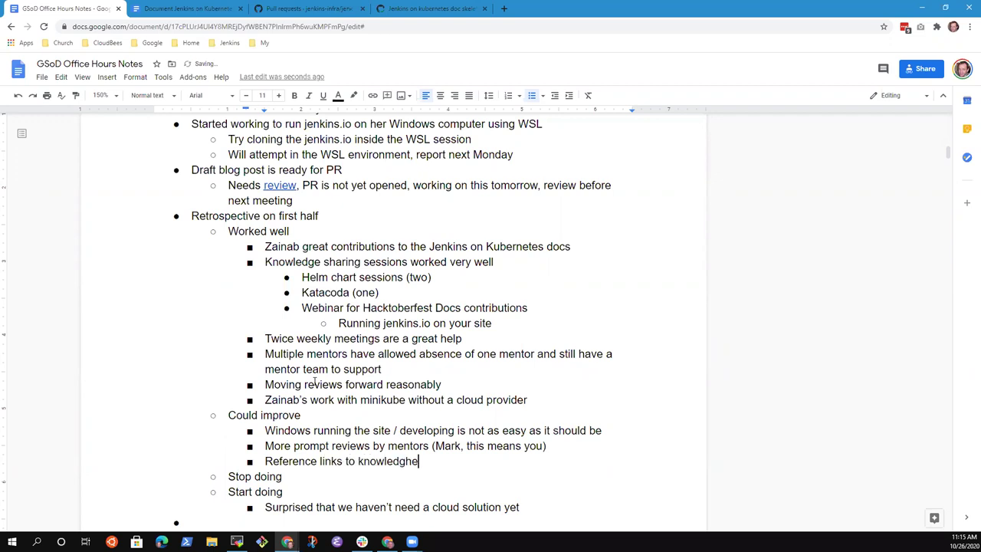
key("BackSpace")
type("e sharin")
key("BackSpace")
key("BackSpace")
key("BackSpace")
key("BackSpace")
type("ga")
key("BackSpace")
key("BackSpace")
type("aring sessions in the ")
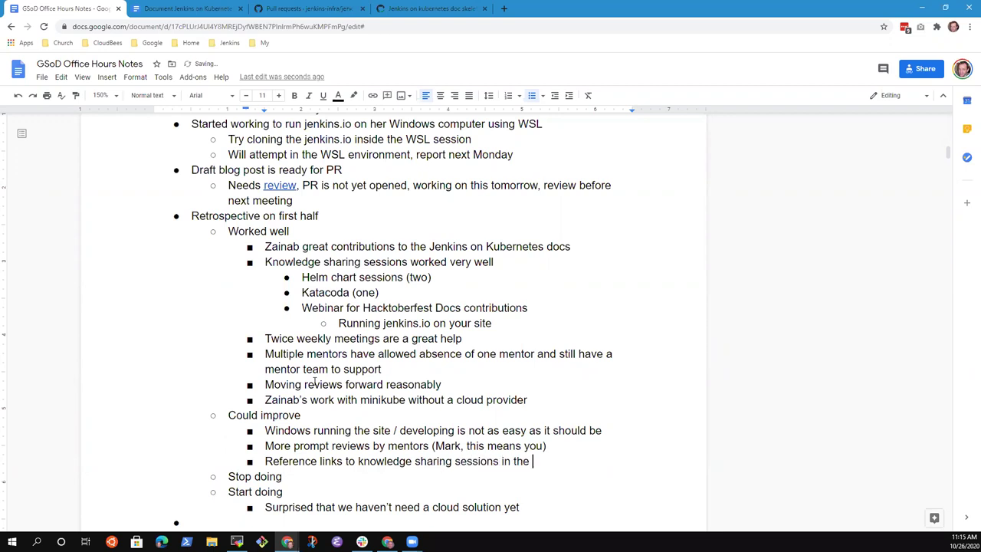
type("not")
key("BackSpace")
key("BackSpace")
type("notes")
- Edit the Helm chart sessions count, typing 'one an d' before 'two' in the parentheses
key("Up")
key("Up")
key("Up")
key("Up")
key("Up")
key("Up")
key("Up")
key("Up")
key("Up")
key("Up")
key("Up")
key("Up")
key("shift+Home")
key("Up")
key("Down")
key("End")
key("Left")
key("Left")
key("Left")
key("Left")
type("one an d")
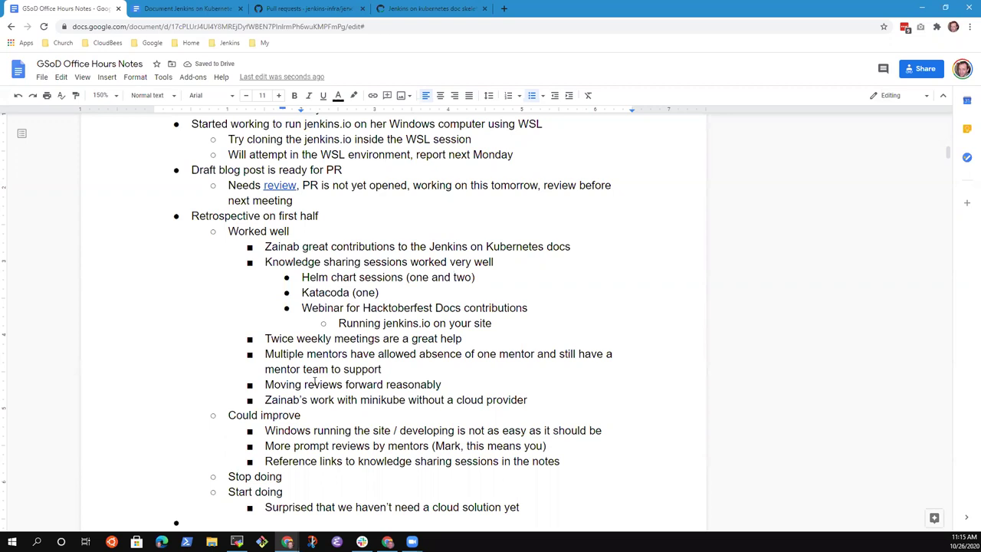
- Reword the links point to 'Include links to knowledge sharing sessions in the notes'
key("Down")
key("Down")
key("Down")
key("Down")
key("Down")
key("Down")
key("Down")
key("Down")
key("Down")
key("Down")
key("Down")
key("Down")
key("Up")
key("Up")
key("Up")
key("Up")
key("Up")
key("Up")
key("Up")
key("Up")
key("Up")
key("Up")
key("Up")
key("ctrl+Left")
key("ctrl+Left")
key("ctrl+shift+Right")
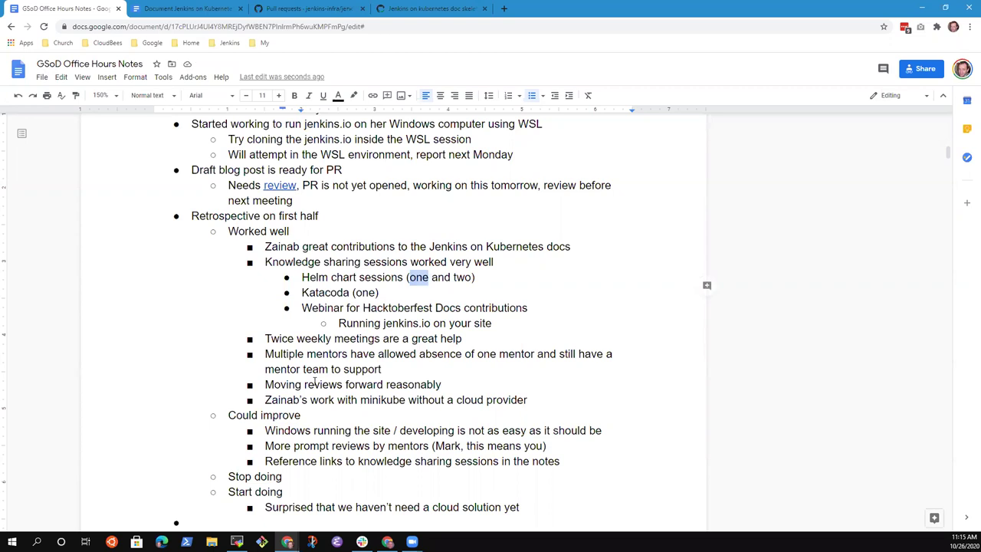
key("Down")
key("Down")
key("Down")
key("Down")
key("Down")
key("Down")
key("Down")
key("Down")
key("Down")
key("Down")
key("Down")
key("Down")
key("End")
type("Include")
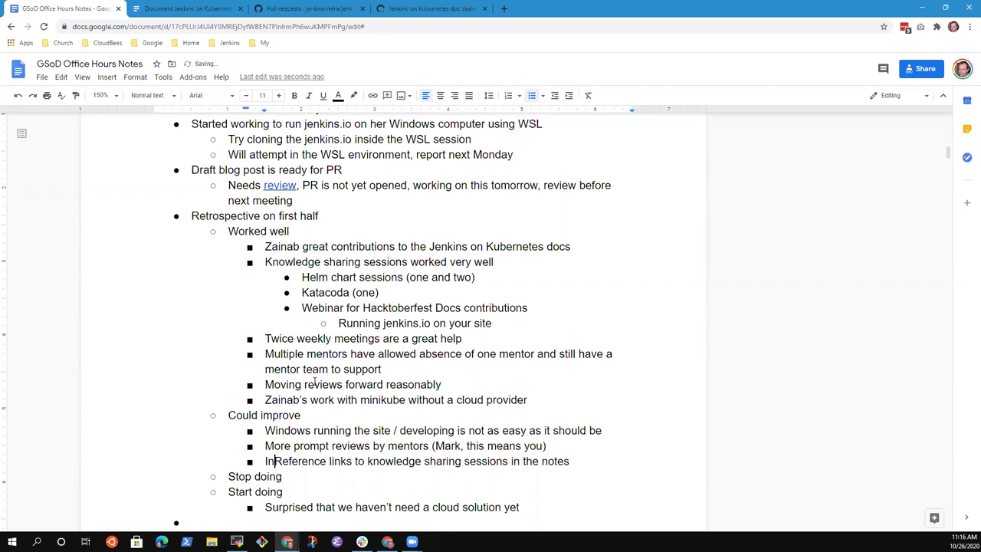
key("ctrl+shift+Right")
key("Delete")
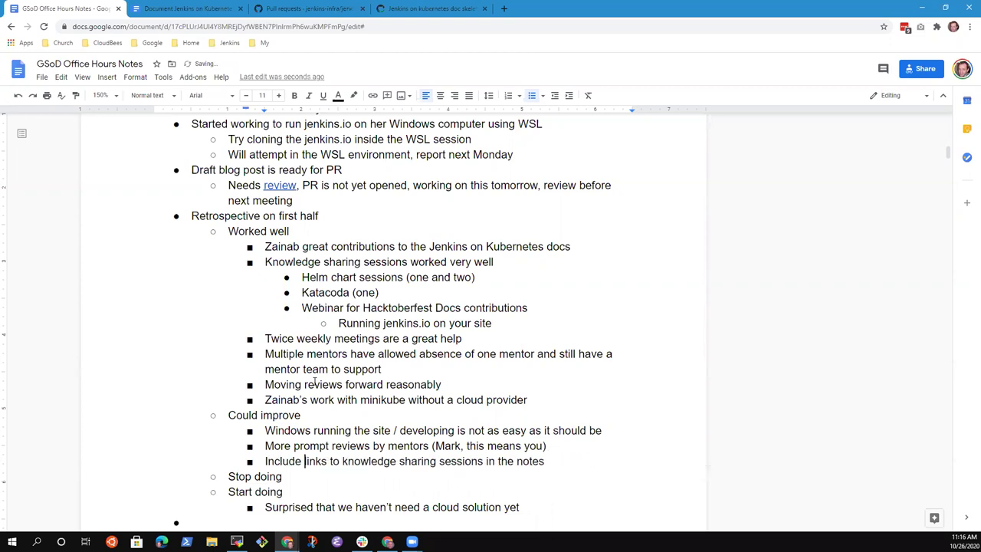
scroll(314, 380, "down", 10)
scroll(314, 381, "up", 8)
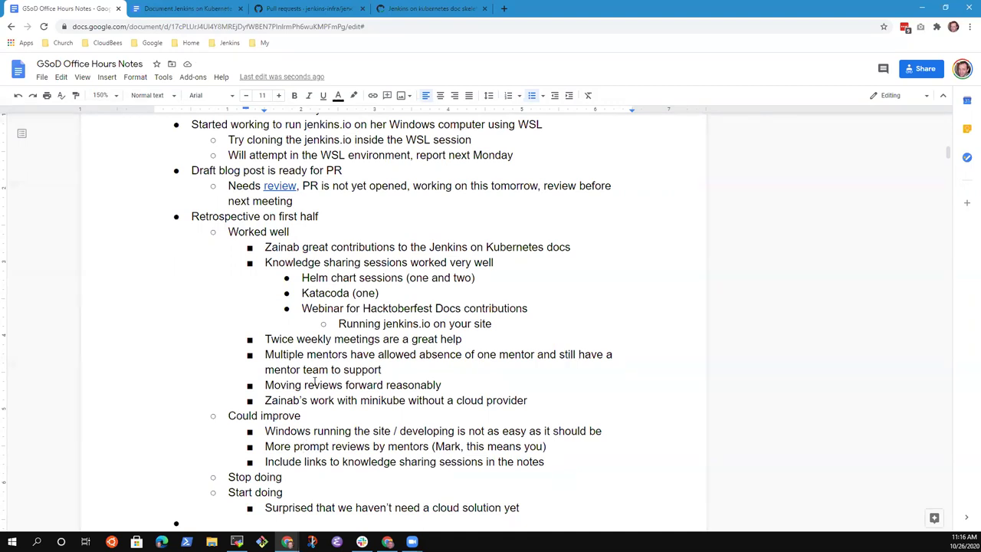
- Add an indented sub-point under the Windows development item saying a participant is willing to help if questions arise
key("Up")
key("Up")
key("Up")
key("Up")
key("Up")
key("Up")
key("Down")
key("Down")
key("Down")
key("Down")
key("Down")
key("End")
key("Return")
key("Tab")
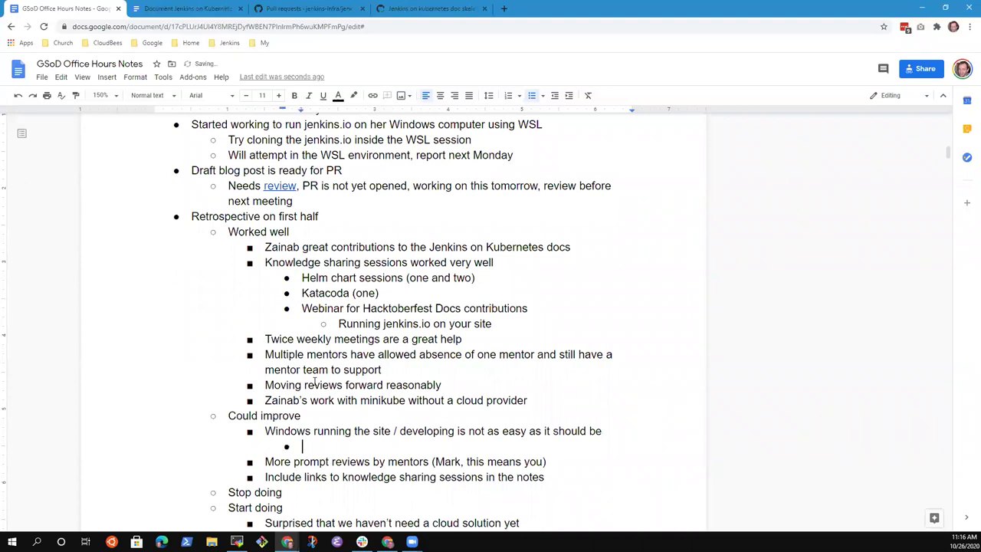
type("Vlad willing to help when")
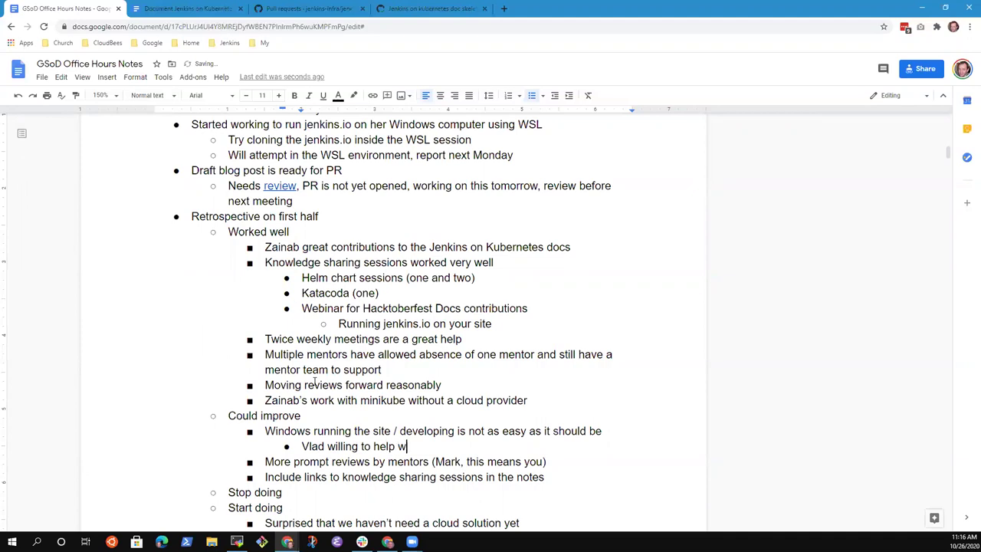
key("ctrl+BackSpace")
type("if questions ar")
type("ise")
key("BackSpace")
key("BackSpace")
key("BackSpace")
type("e")
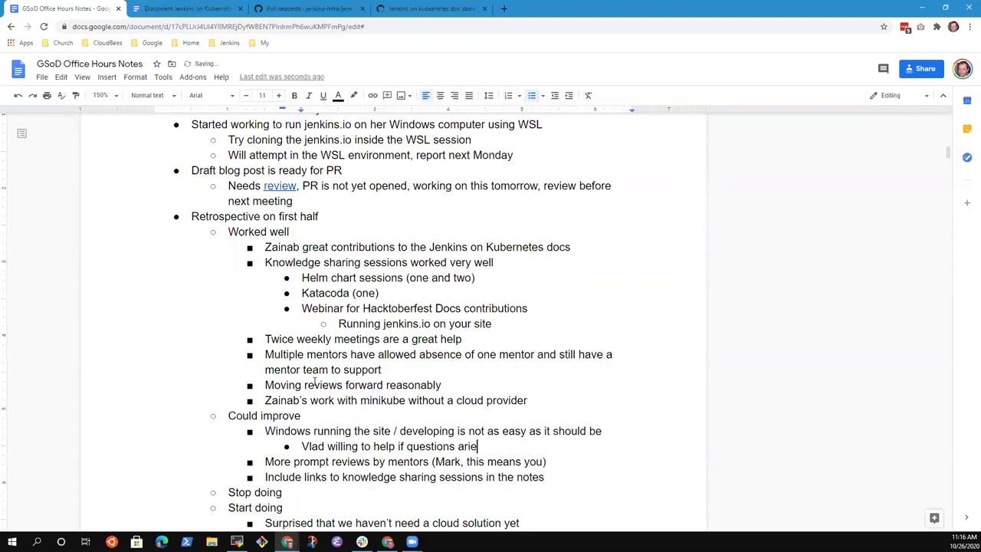
key("BackSpace")
type("se")
- Delete the empty bullet below the retrospective and select 'one' in the Helm chart sessions line
left_click(493, 445)
key("Down")
key("Down")
key("Down")
key("Down")
key("Down")
key("End")
key("Return")
key("shift+Tab")
key("shift+Tab")
key("Down")
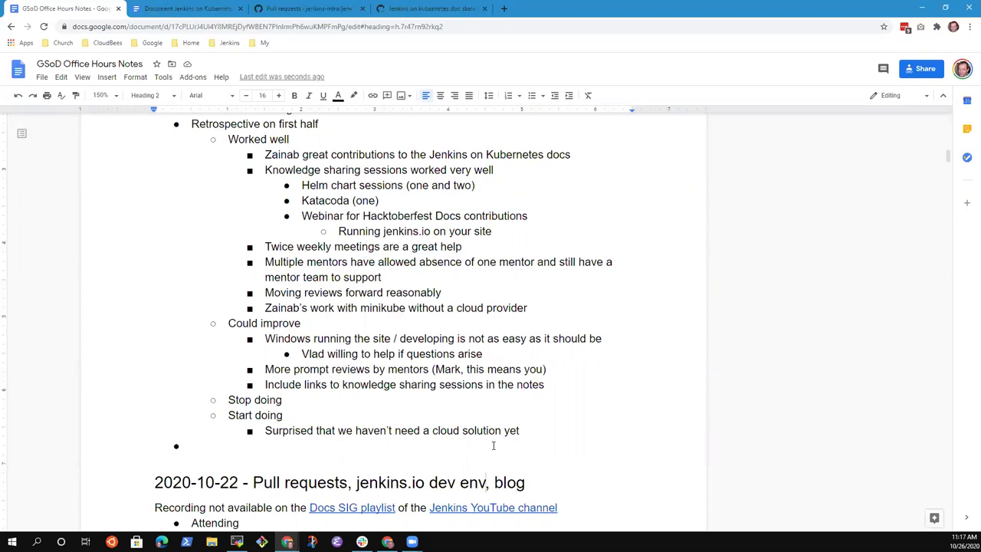
double_click(205, 451)
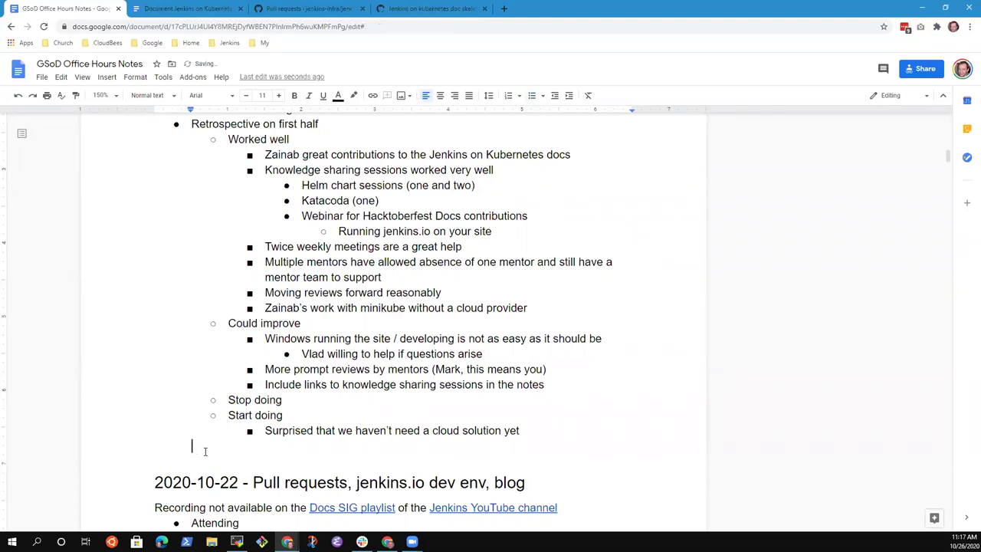
key("BackSpace")
key("BackSpace")
key("Up")
key("Up")
key("Up")
key("Up")
key("Up")
key("Up")
key("Up")
key("Up")
key("Up")
key("Up")
key("Up")
key("Up")
key("Up")
key("Up")
key("Up")
key("Up")
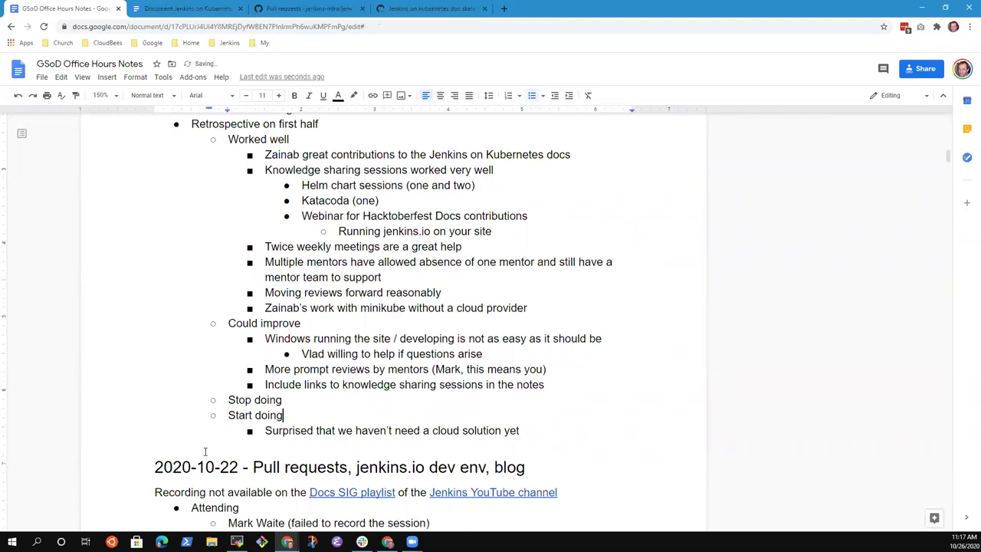
key("Left")
key("Left")
key("Left")
key("Left")
key("Left")
key("Left")
key("Left")
key("Left")
key("Left")
key("Left")
key("Left")
key("Left")
key("shift+Right")
key("shift+Right")
key("shift+Right")
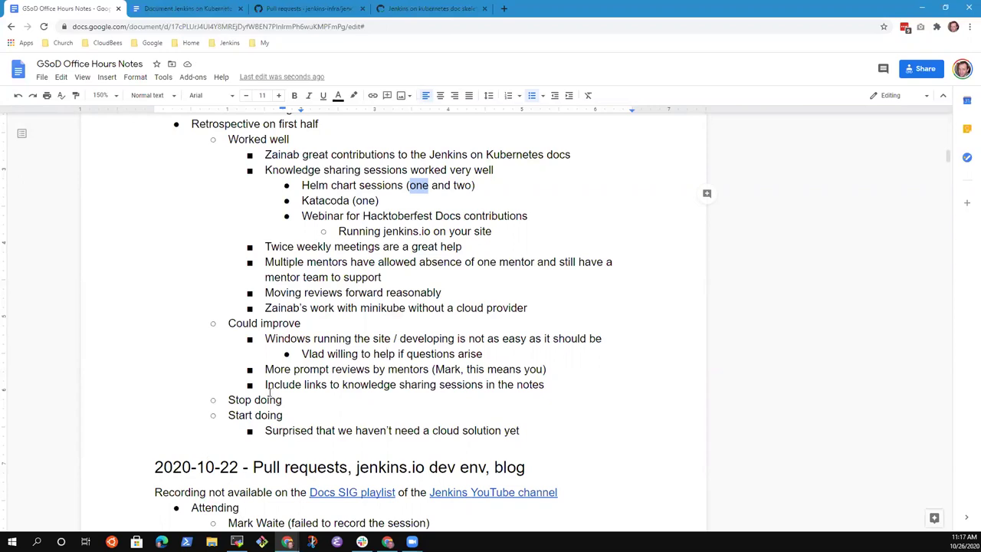
- Remove 'not' from the 2020-10-26 Recording line so the recording shows as available
scroll(270, 391, "up", 5)
scroll(252, 285, "up", 2)
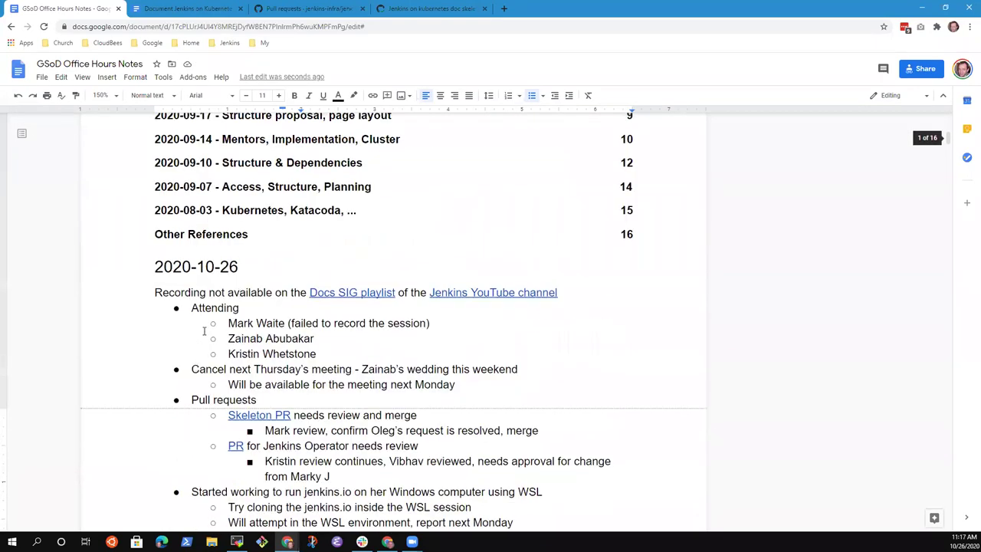
left_click(234, 299)
key("BackSpace")
key("BackSpace")
key("BackSpace")
key("BackSpace")
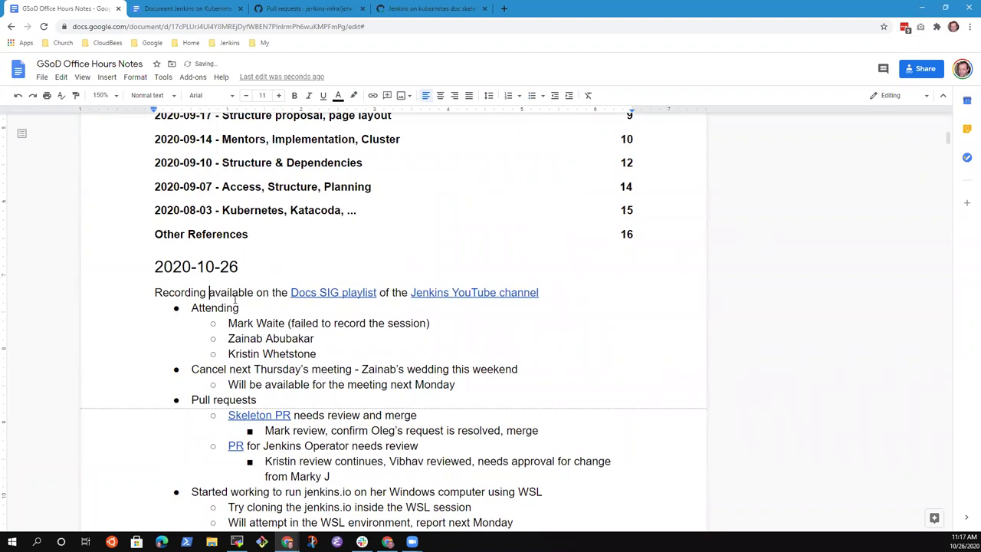
key("ctrl+shift+Right")
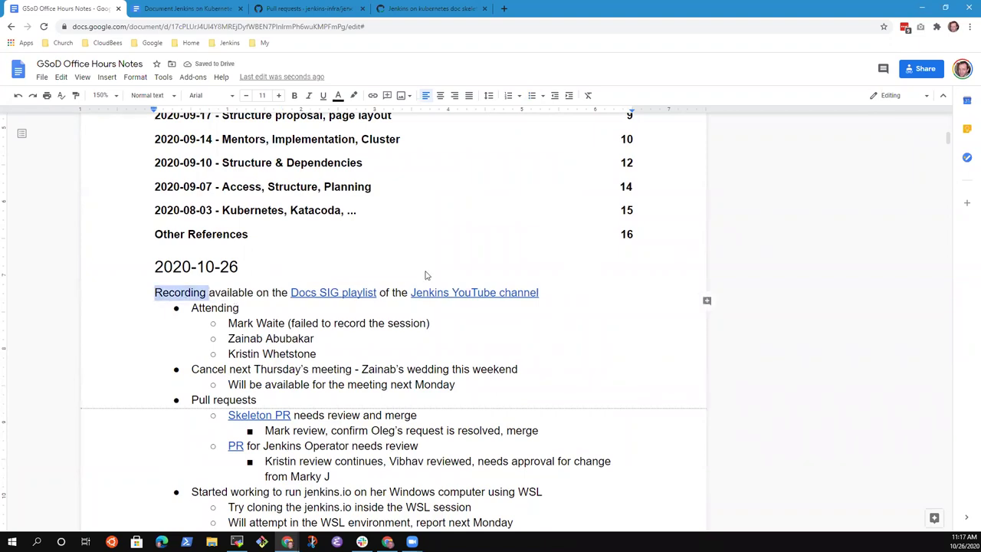
- Add a 2020-10-29 heading above 2020-10-26 marking the meeting cancelled for a participant's wedding prep
left_click(262, 271)
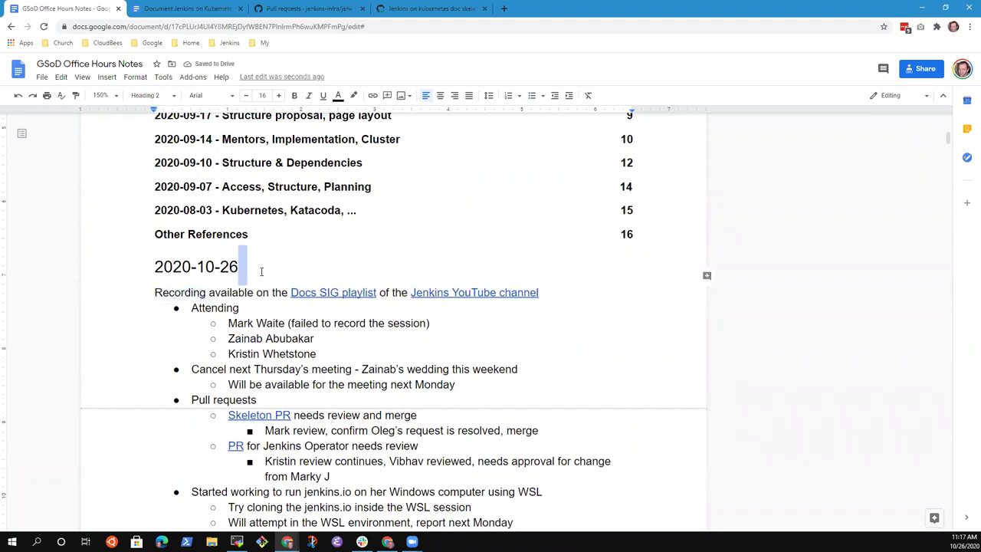
key("Home")
key("Return")
key("Up")
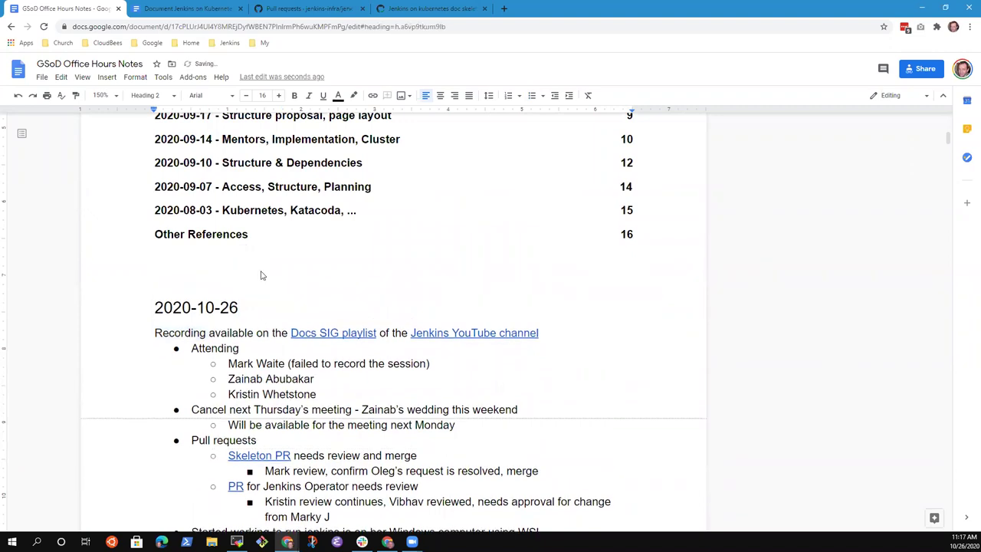
type("2020-10-")
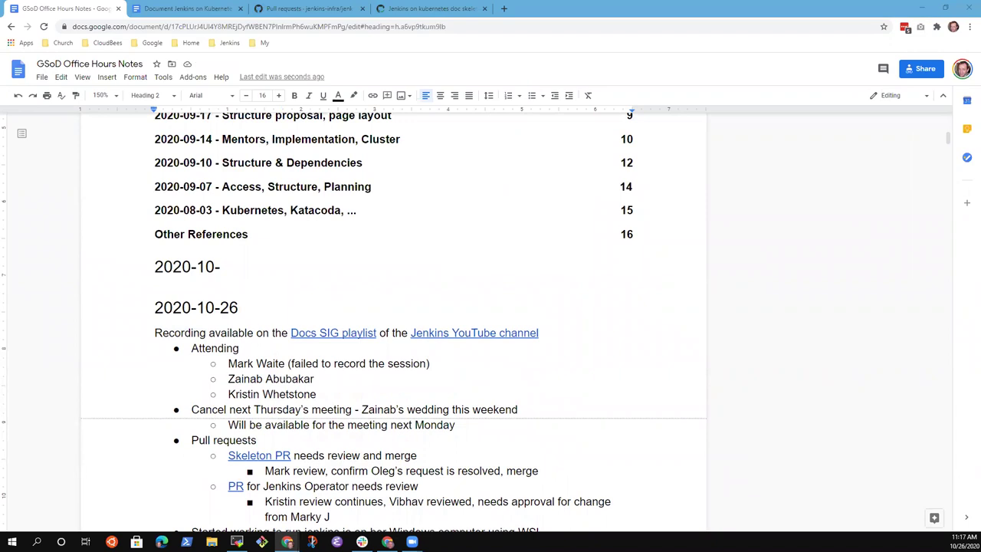
double_click(227, 270)
type("29 ")
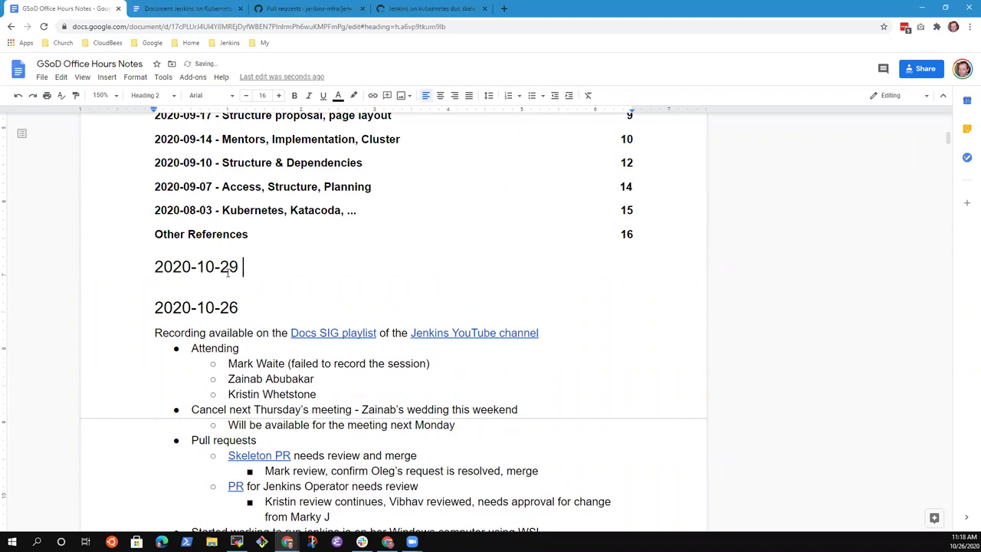
type("- Cancelled for Za")
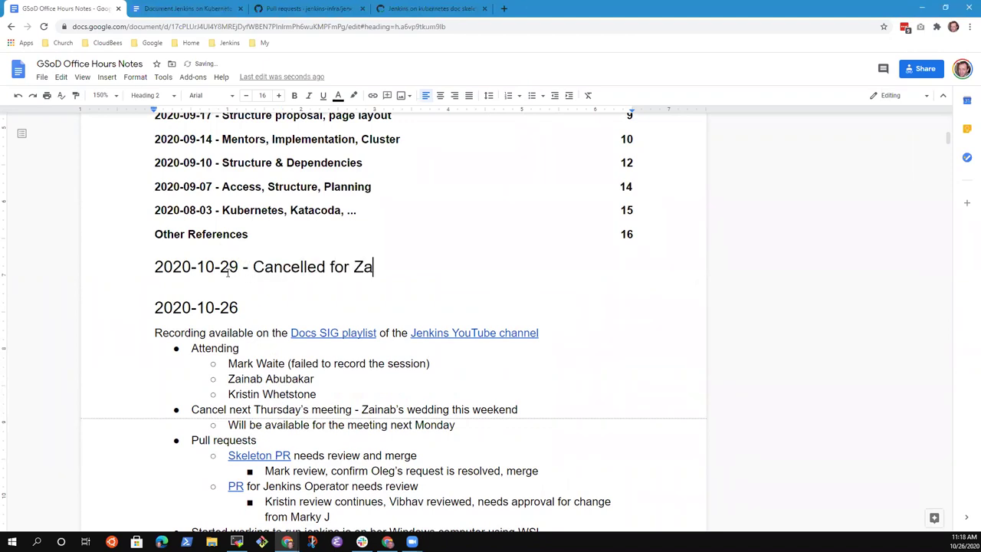
type("inab's wedding prep")
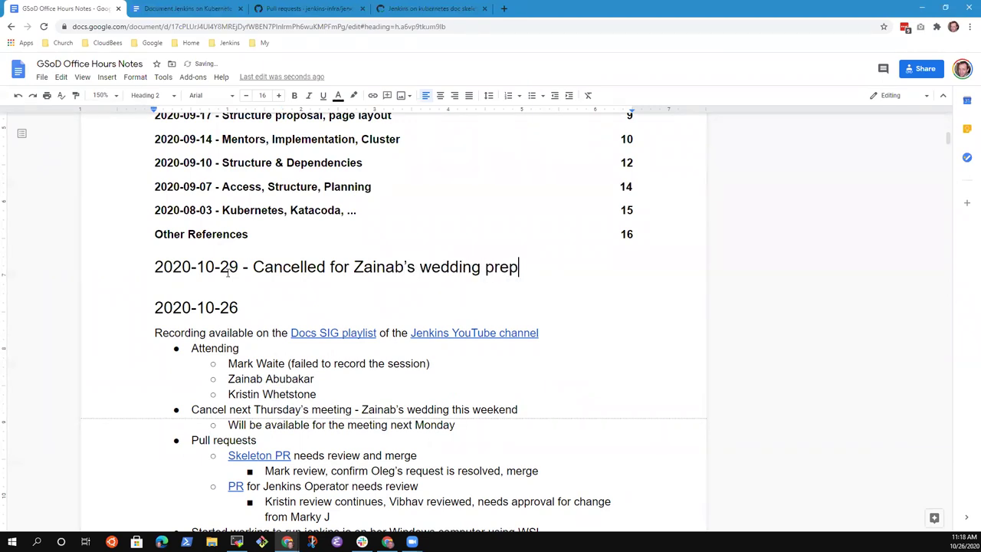
key("Home")
key("Return")
key("Up")
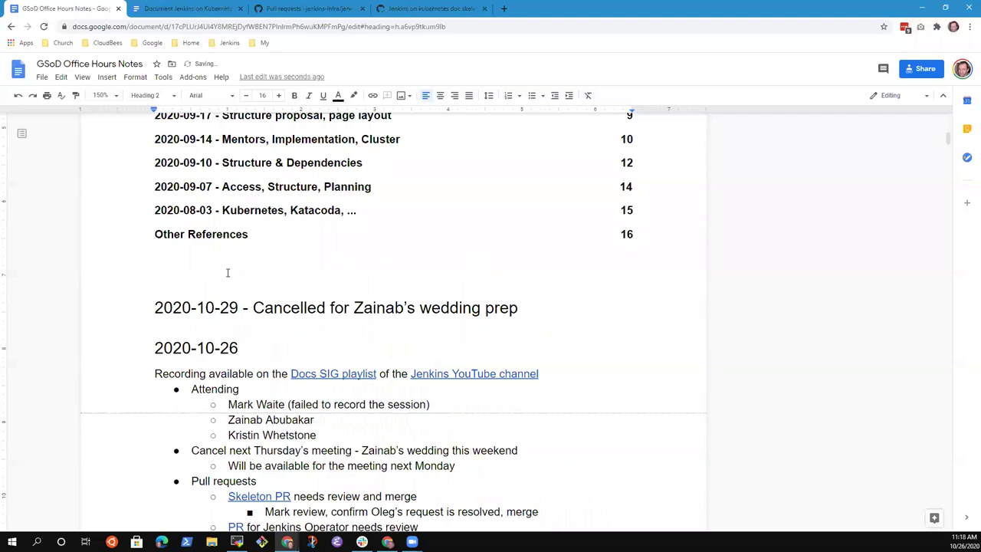
- Type the new heading 2020-11-02 above the cancelled 2020-10-29 heading
type("2020-11-023")
key("BackSpace")
type("-")
key("BackSpace")
key("BackSpace")
key("Down")
key("Down")
key("Down")
key("Down")
- Copy the 2020-10-26 Recording and Attending lines and paste them under the 2020-11-02 heading
key("Home")
key("Up")
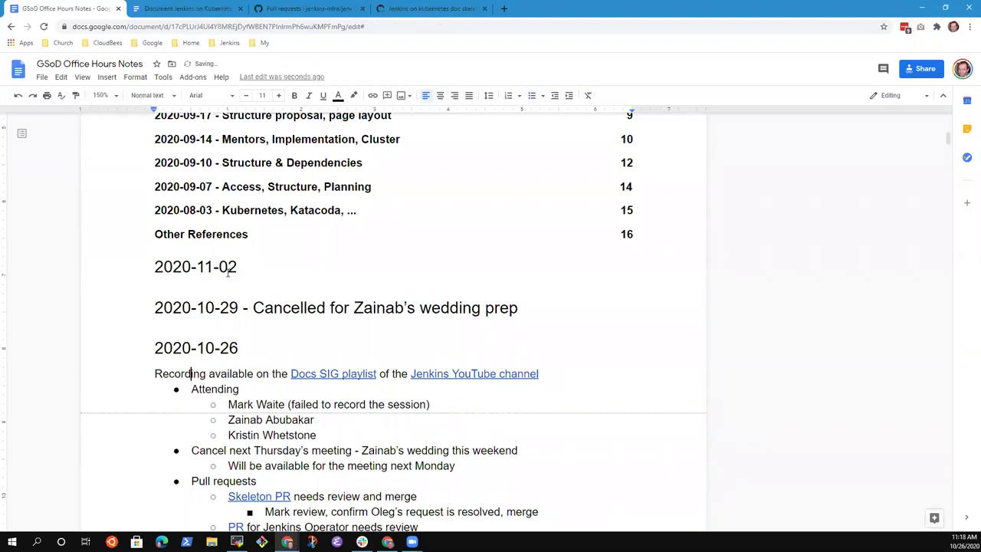
key("Home")
key("shift+Down")
key("shift+Down")
key("shift+Down")
key("shift+Down")
key("shift+Down")
key("ctrl+c")
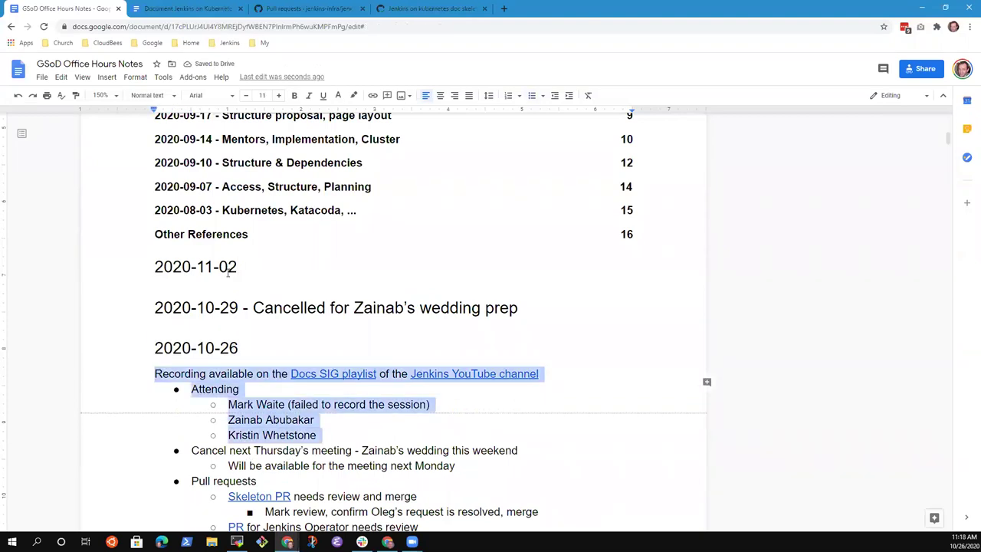
key("Up")
key("Up")
key("Up")
key("End")
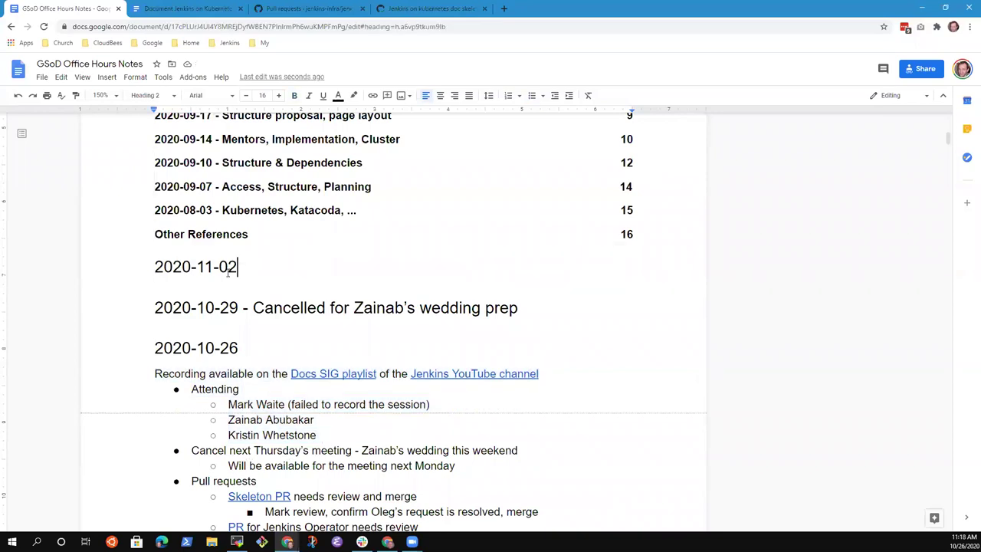
key("Return")
key("ctrl+v")
- Add a fourth attendee's name to the 2020-10-26 attendance list
key("Down")
key("Down")
key("Down")
key("Down")
key("Down")
key("Down")
key("Down")
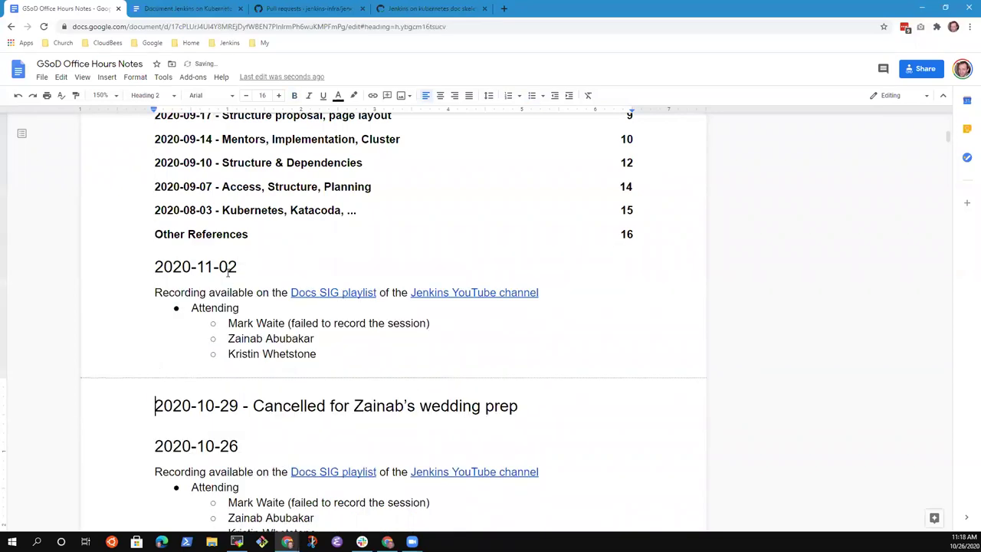
key("End")
key("Return")
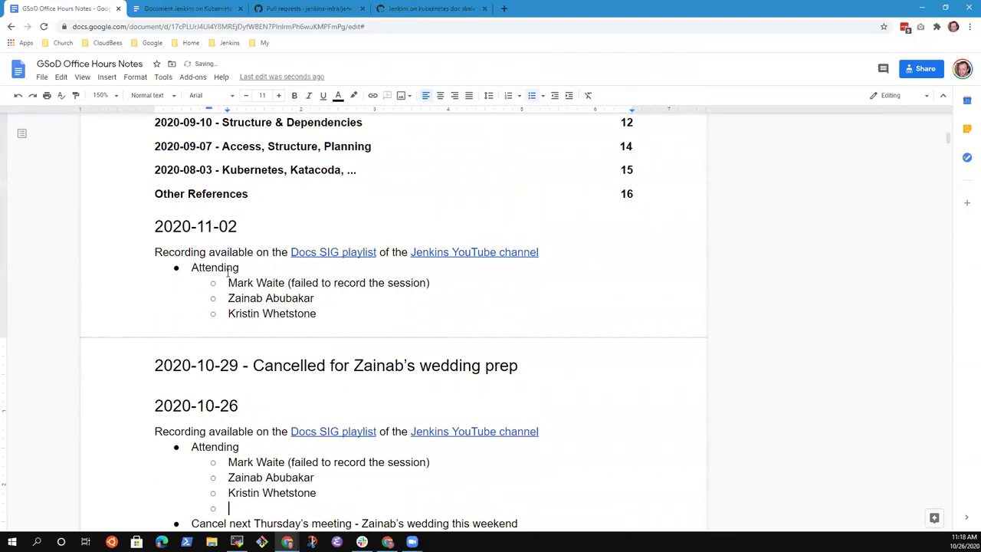
scroll(244, 313, "down", 5)
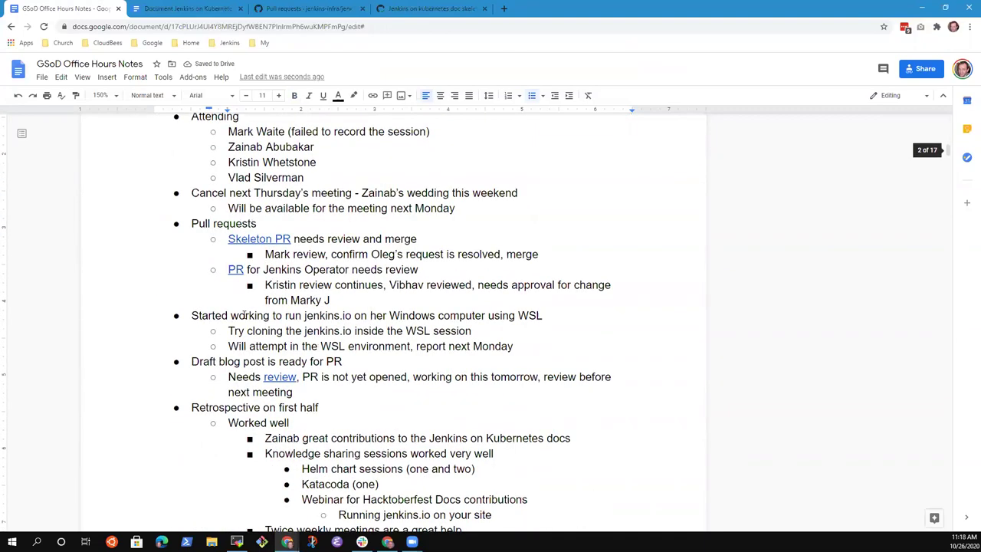
scroll(244, 312, "down", 3)
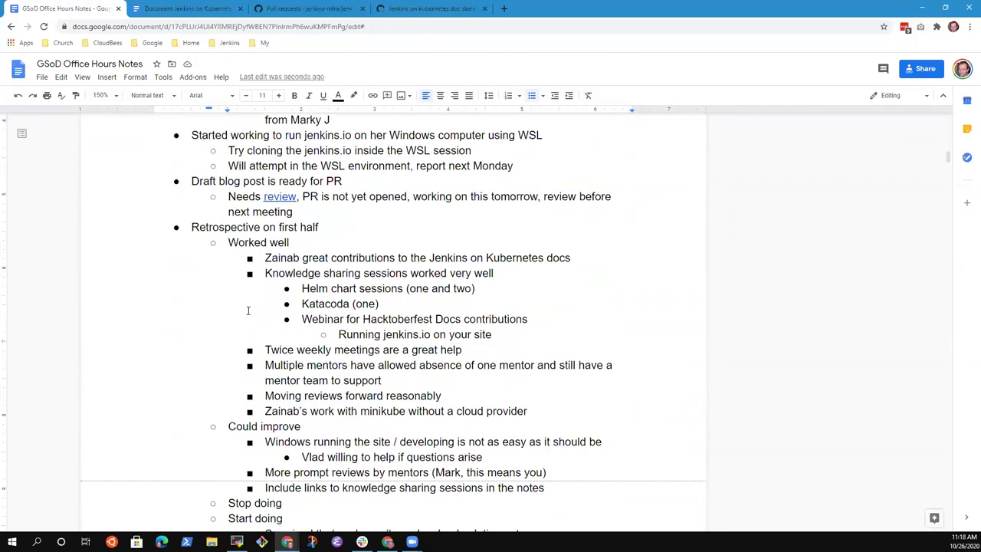
scroll(268, 398, "down", 3)
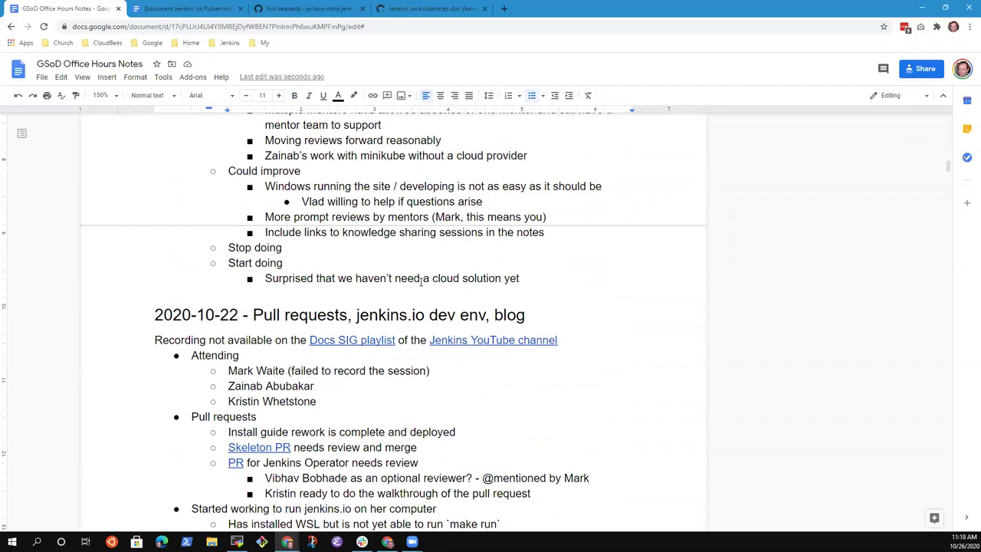
scroll(452, 300, "up", 1)
left_click(381, 363)
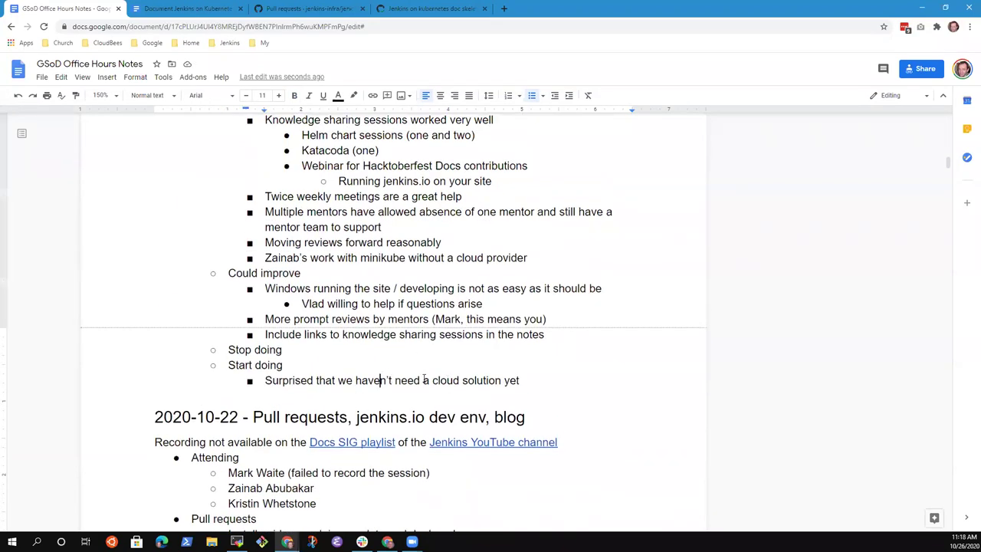